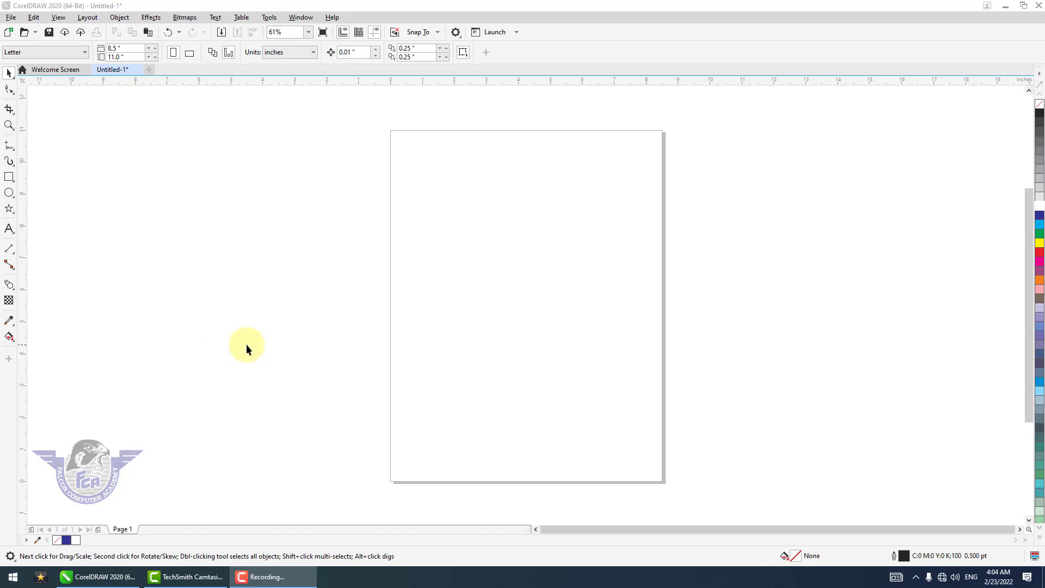
# Start creating a new document and name it Flyer.
pyautogui.click(11, 17)
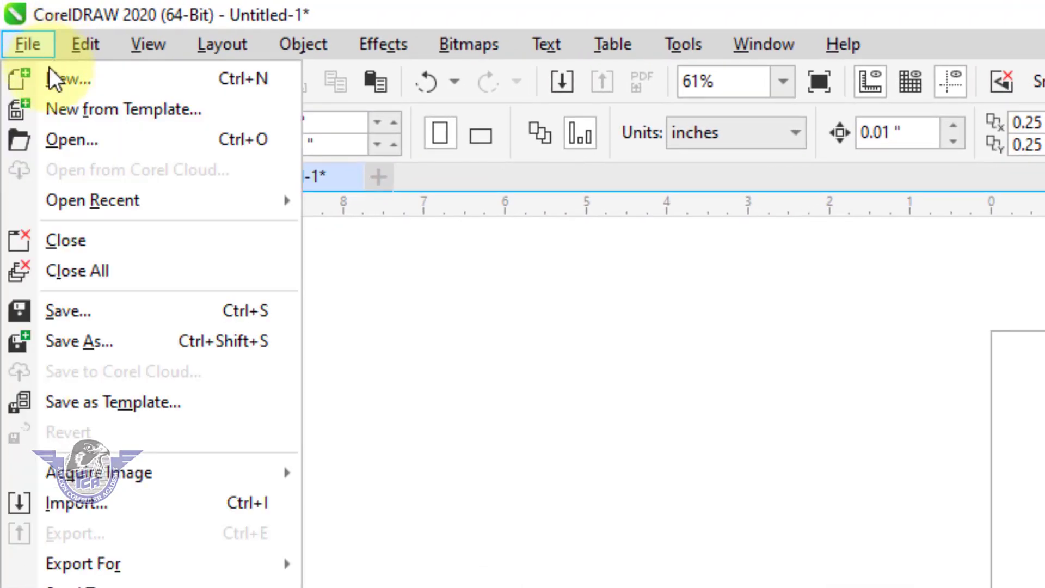
pyautogui.click(52, 80)
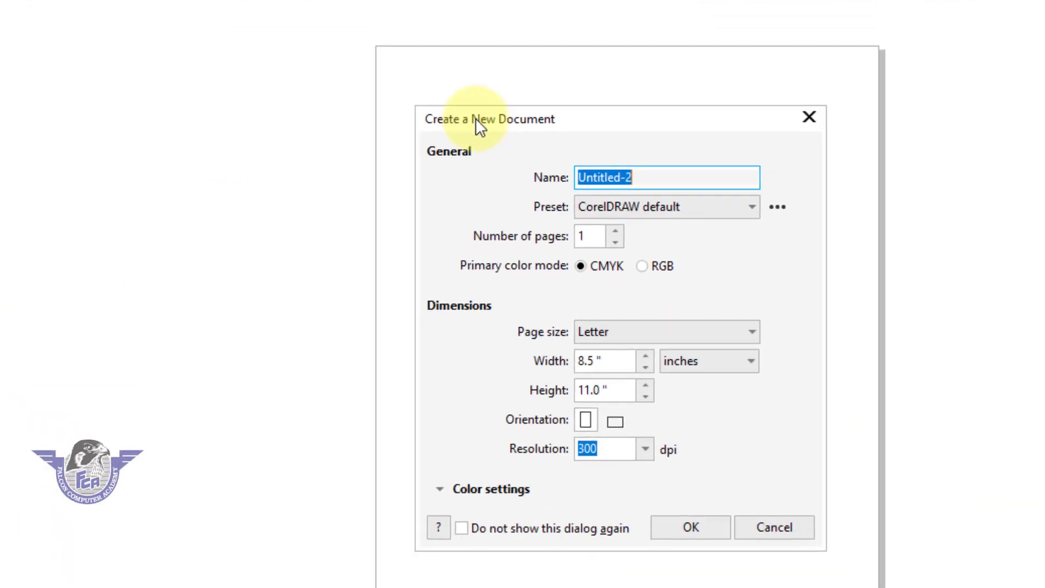
pyautogui.moveTo(480, 125); pyautogui.dragTo(0, 125)
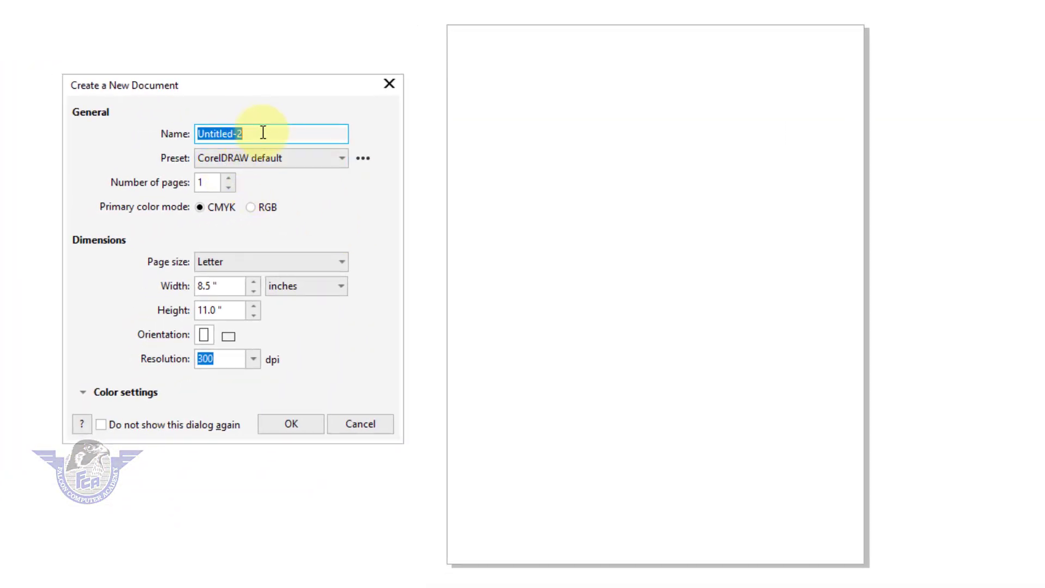
pyautogui.moveTo(263, 133); pyautogui.dragTo(196, 132)
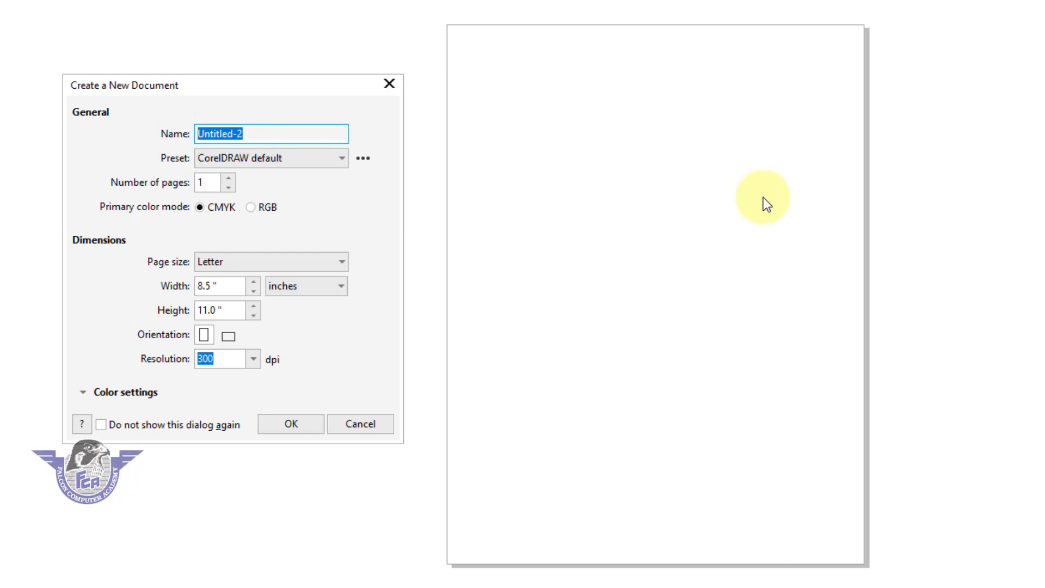
pyautogui.write('Flyer')
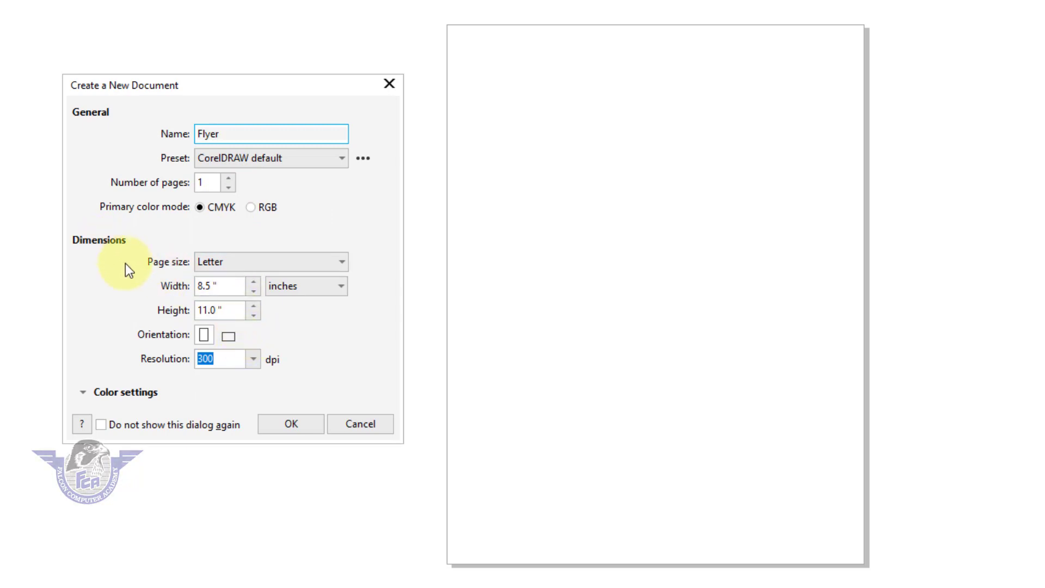
# Look through the available page sizes, keep Letter, and create the Flyer document.
pyautogui.click(227, 261)
pyautogui.click(227, 261)
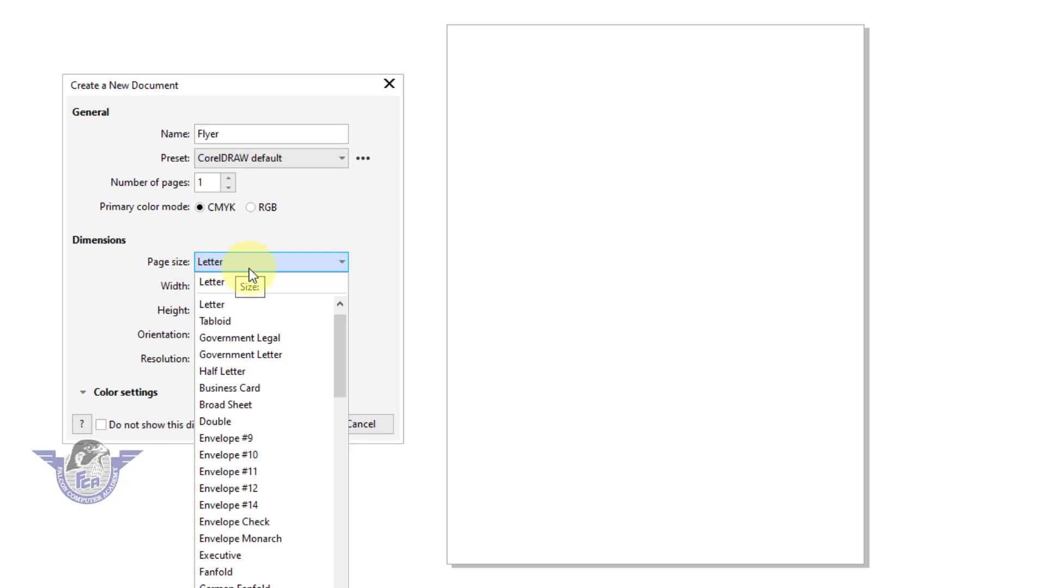
pyautogui.moveTo(342, 350); pyautogui.dragTo(323, 585)
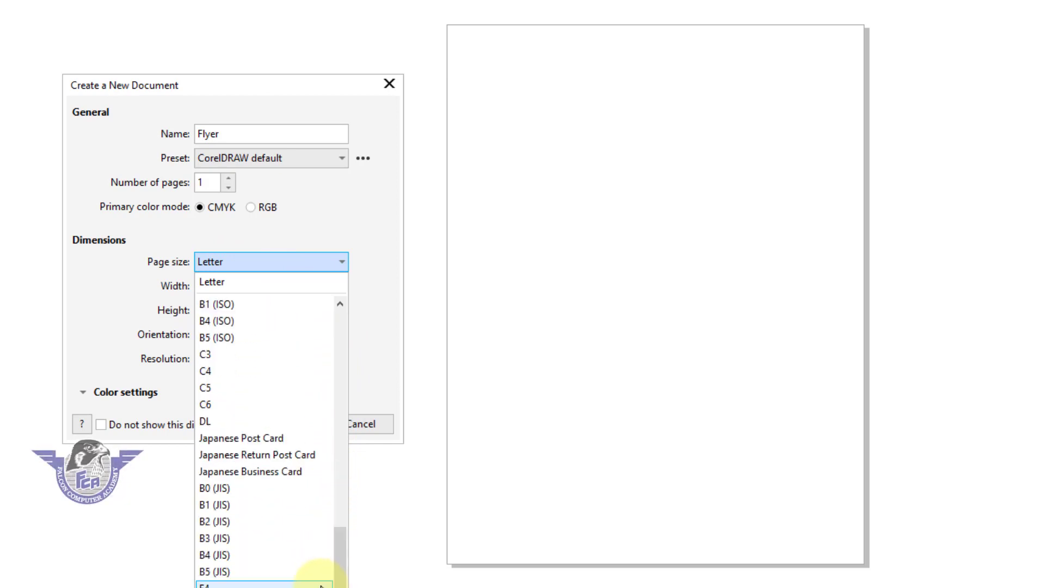
pyautogui.click(288, 282)
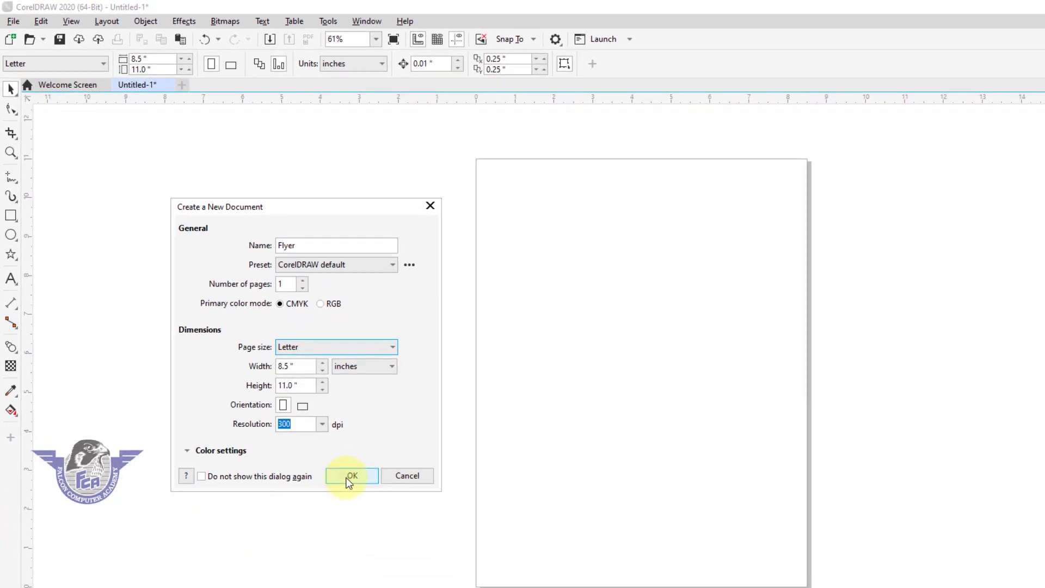
pyautogui.click(349, 477)
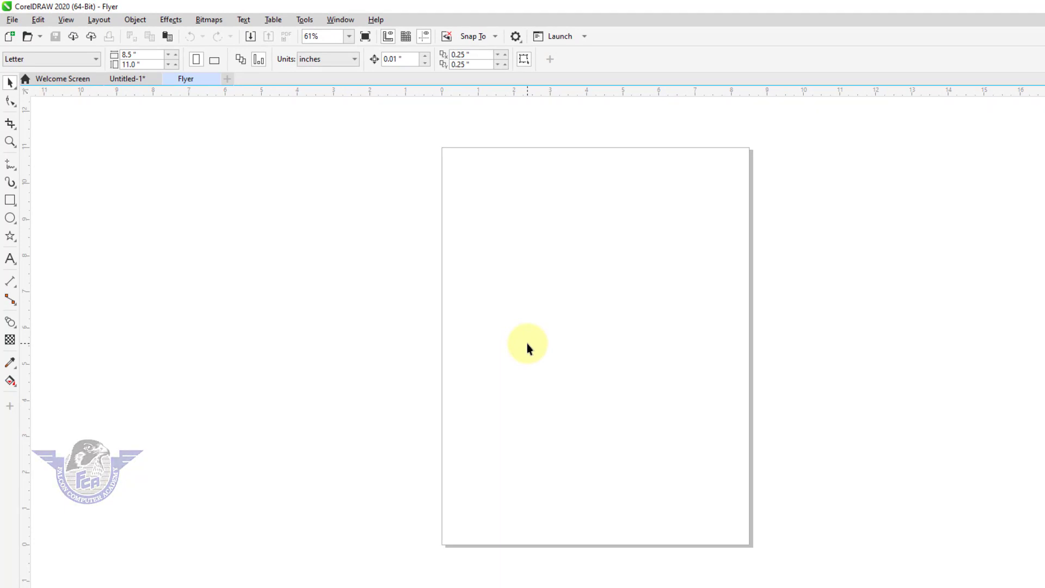
# Keep the drawing units in inches and set the page width to 7.75 inches.
pyautogui.click(313, 58)
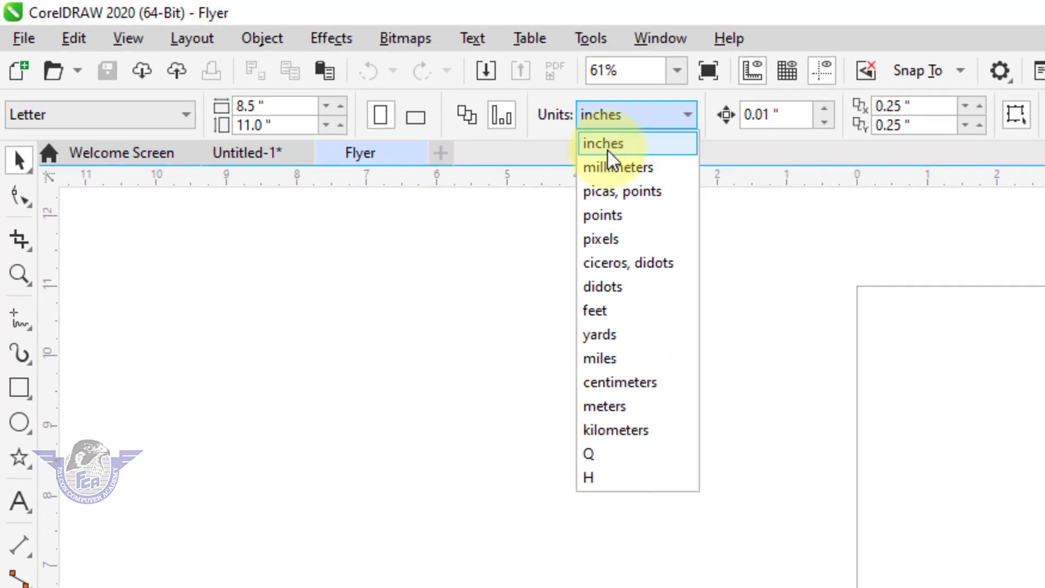
pyautogui.click(620, 119)
pyautogui.click(618, 123)
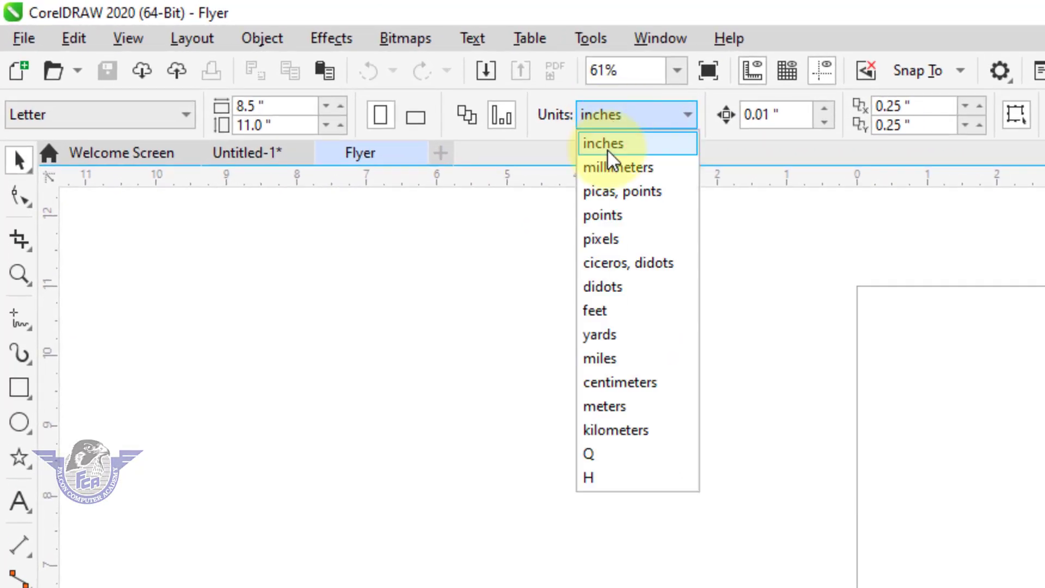
pyautogui.click(608, 152)
pyautogui.click(287, 107)
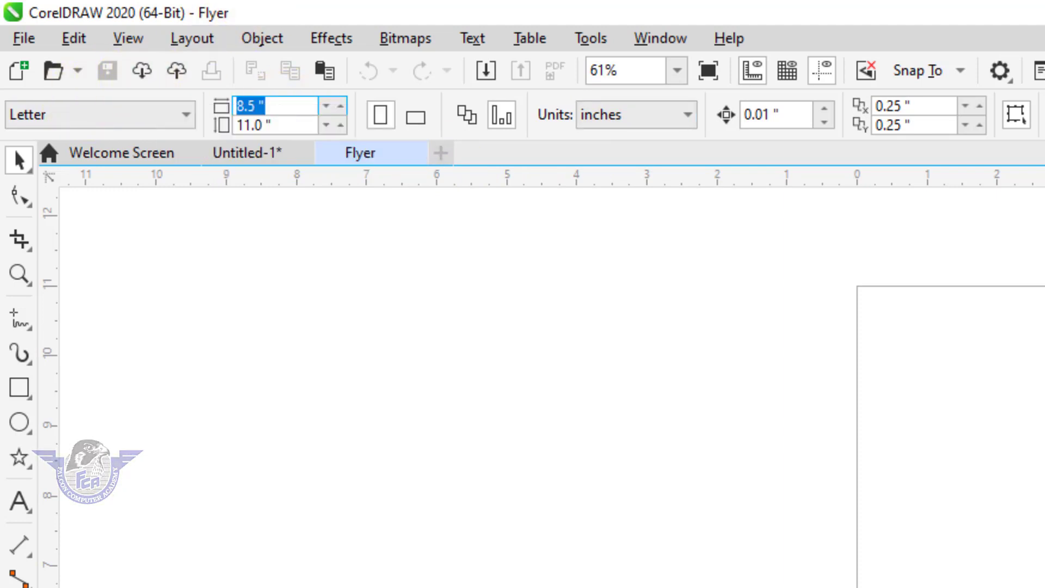
pyautogui.write('7.75')
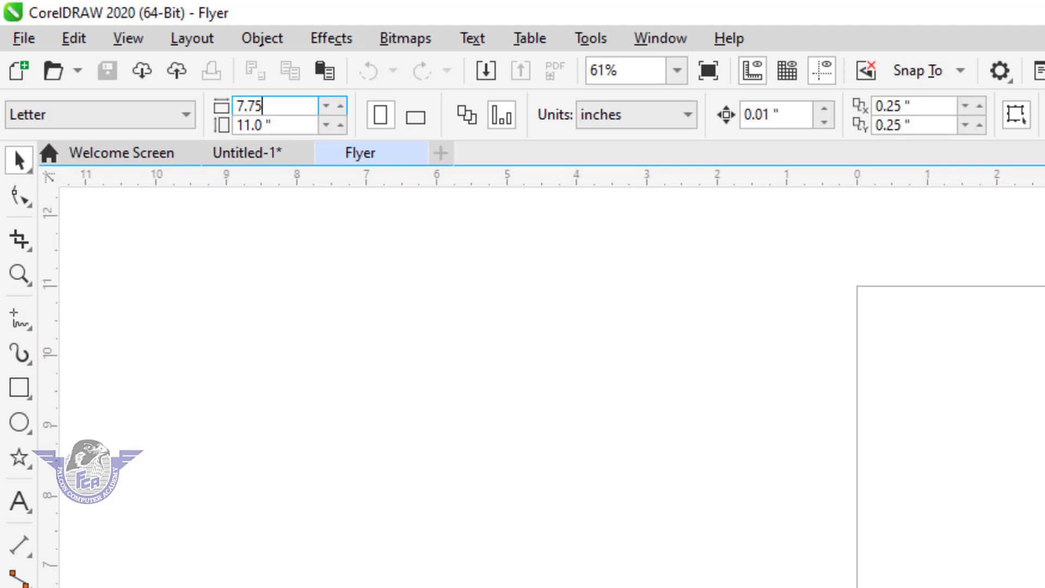
pyautogui.press('Tab')
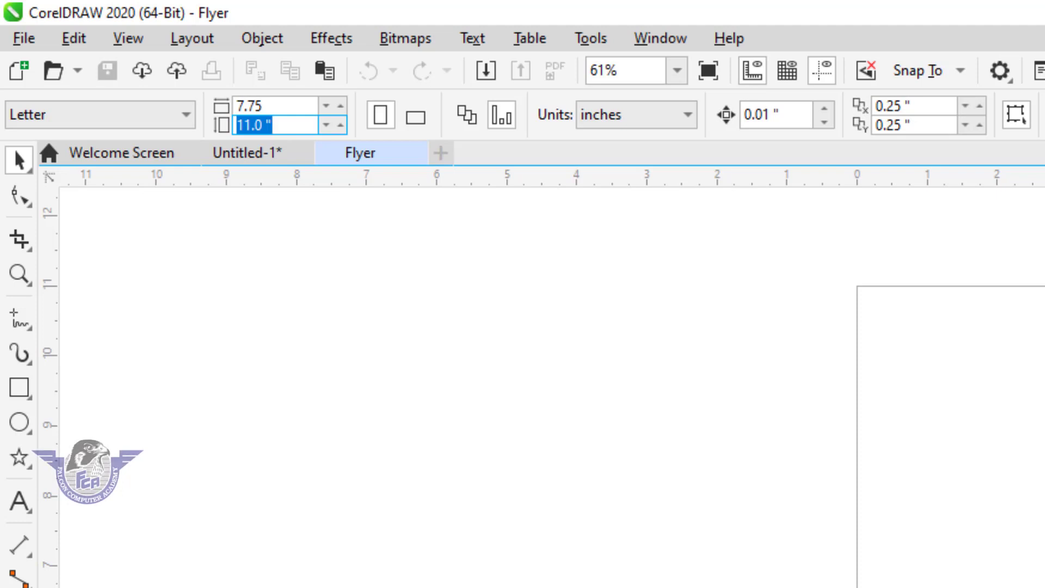
pyautogui.press('Return')
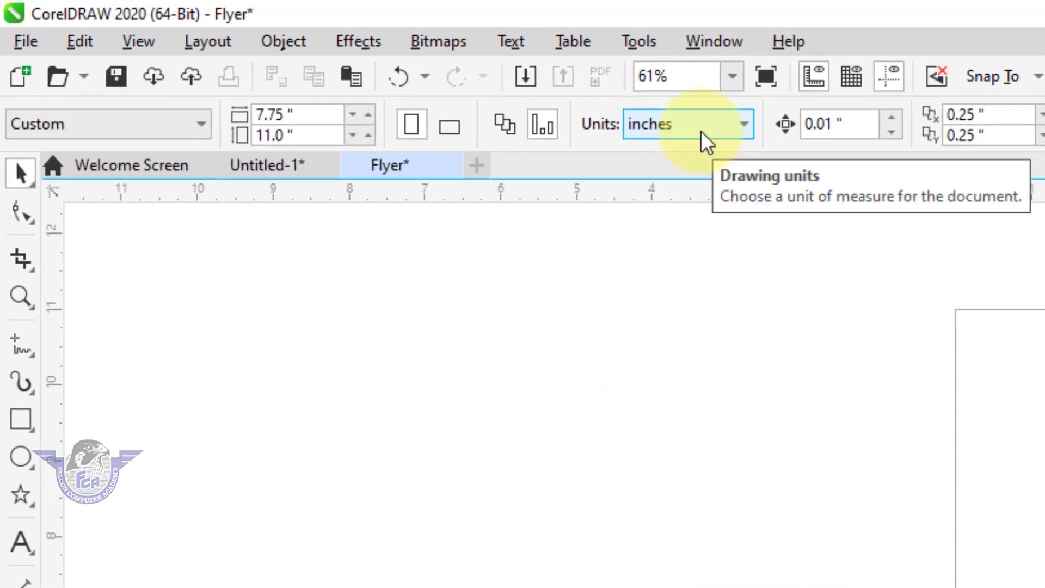
# Resize the page to 3.5 by 2 inches, keeping the drawing units in inches.
pyautogui.doubleClick(318, 114)
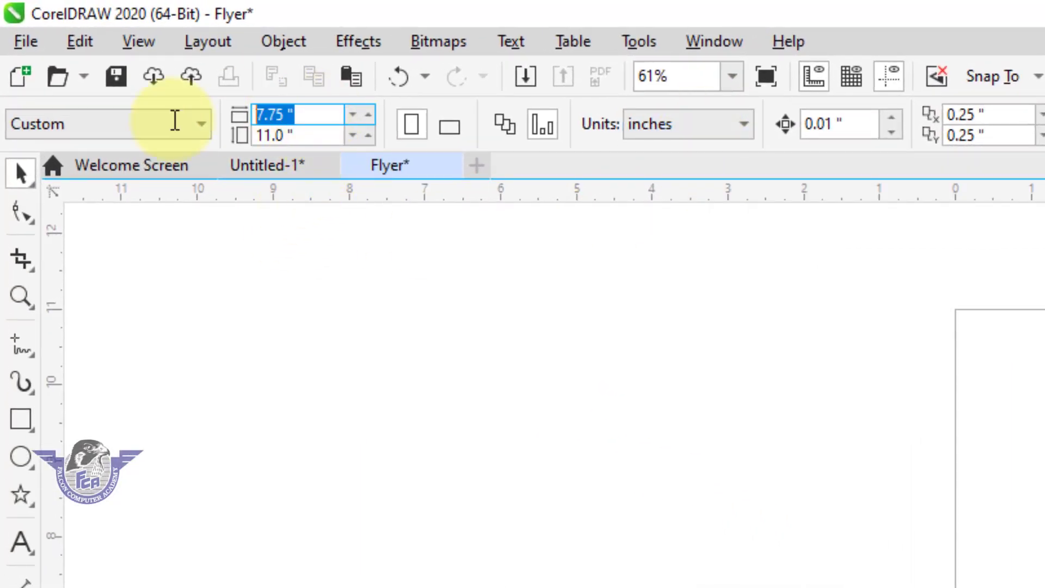
pyautogui.click(691, 125)
pyautogui.click(679, 154)
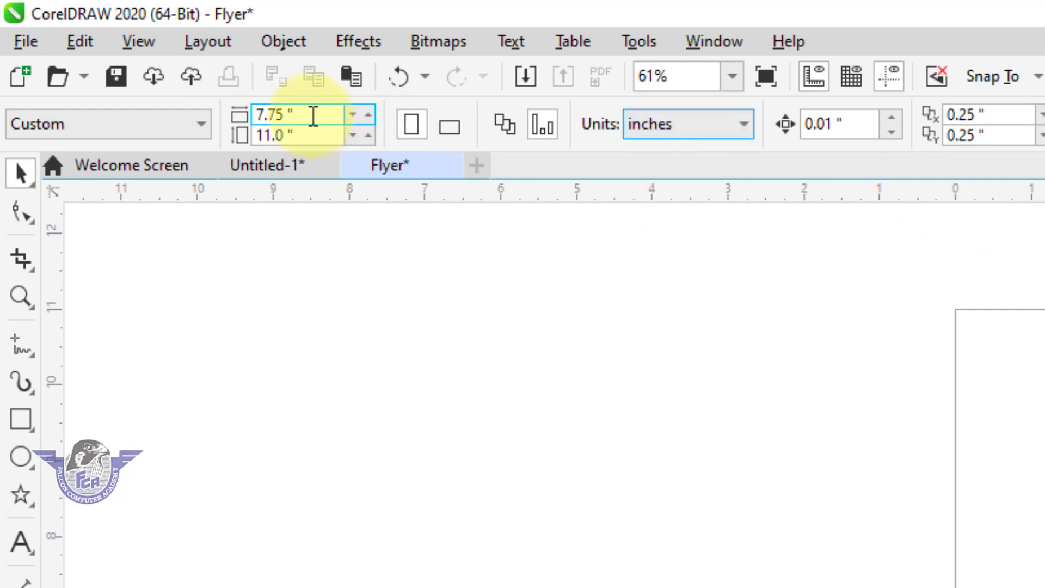
pyautogui.doubleClick(303, 115)
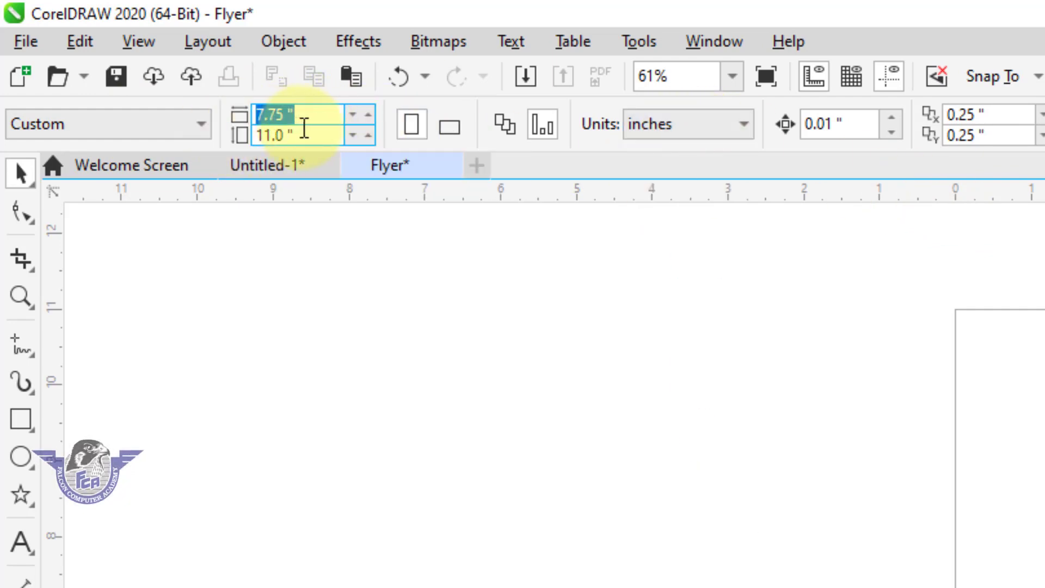
pyautogui.write('3.5')
pyautogui.press('Tab')
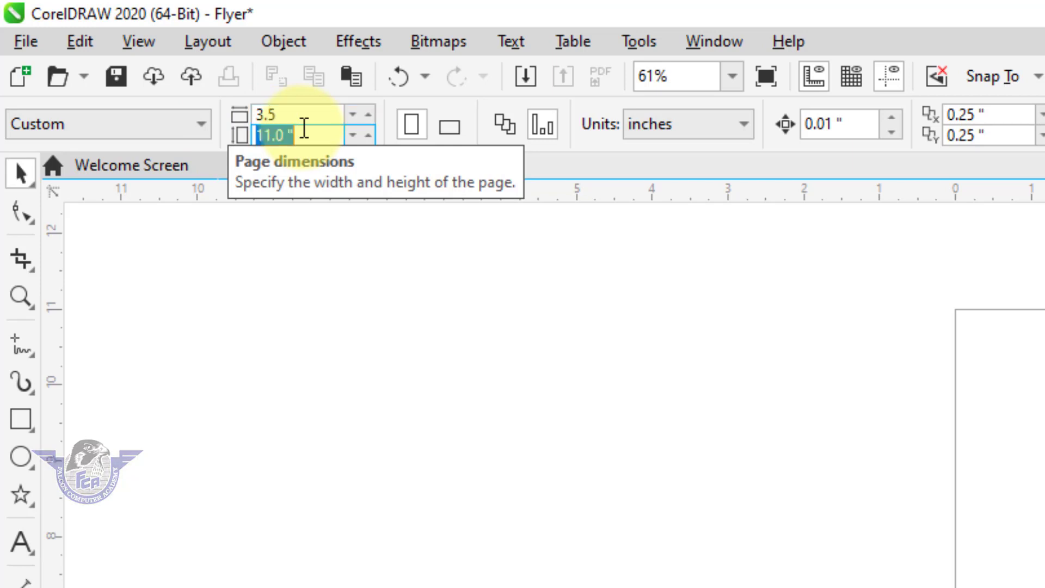
pyautogui.write('2')
pyautogui.press('Return')
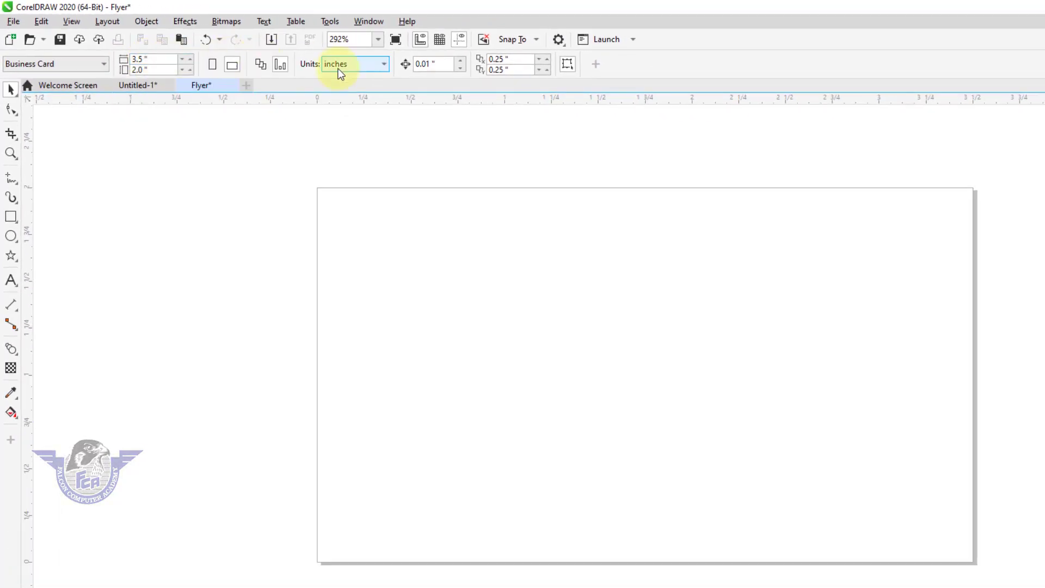
# Switch the drawing units to pixels and resize the page to 1280 by 720 pixels.
pyautogui.click(365, 69)
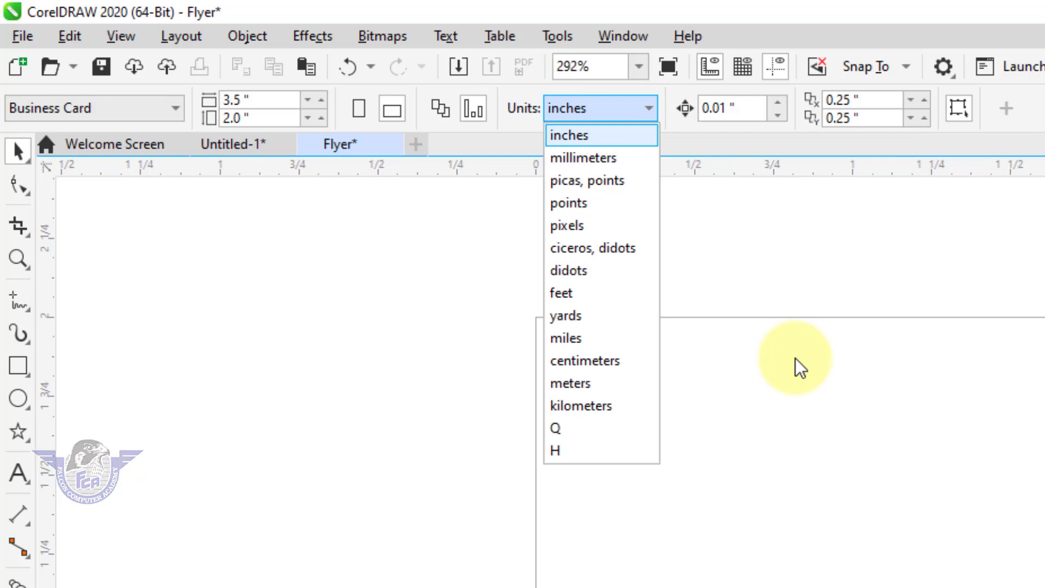
pyautogui.click(589, 106)
pyautogui.click(588, 104)
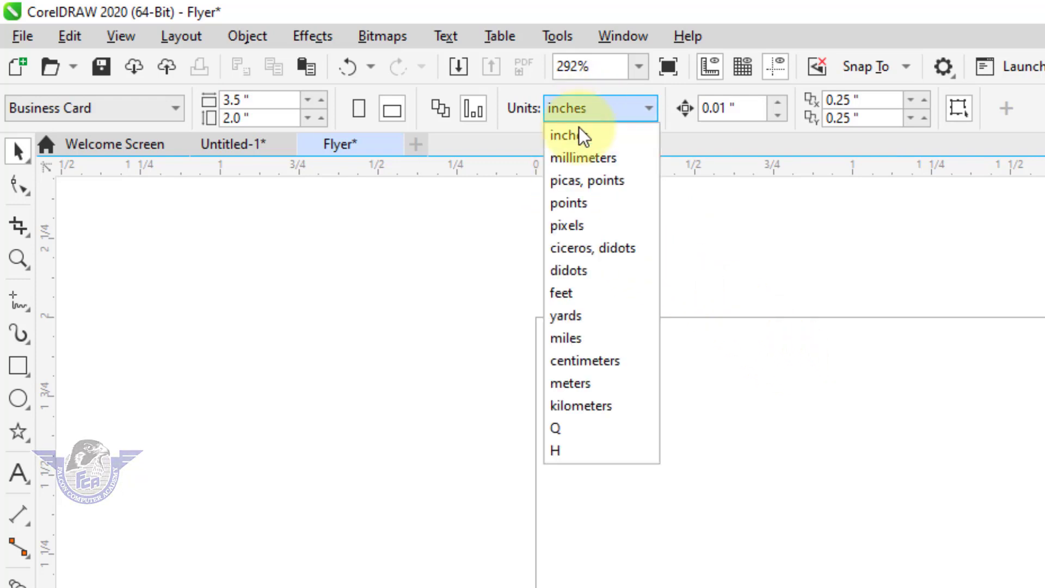
pyautogui.click(573, 224)
pyautogui.click(266, 101)
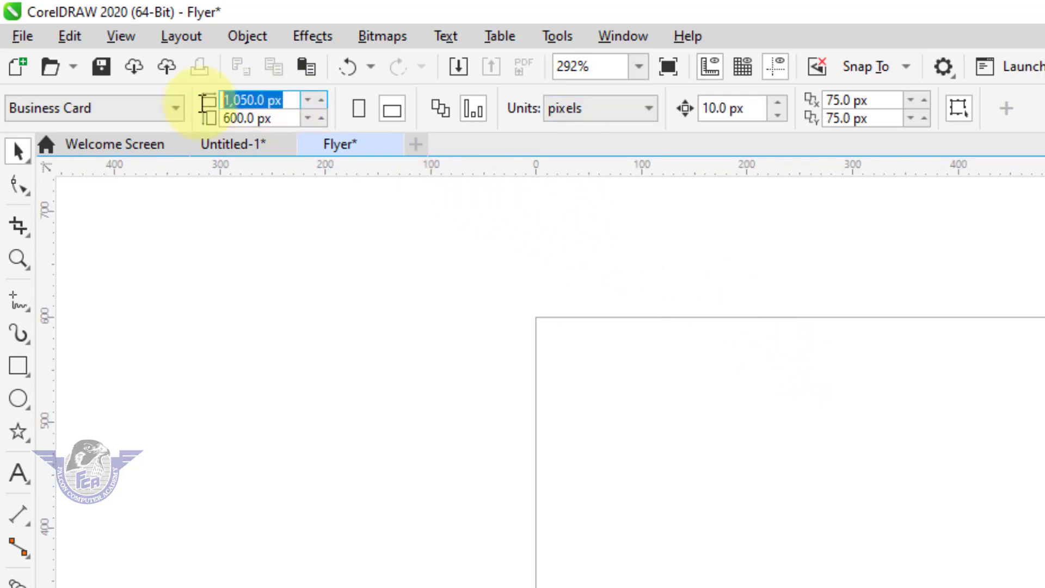
pyautogui.write('1280')
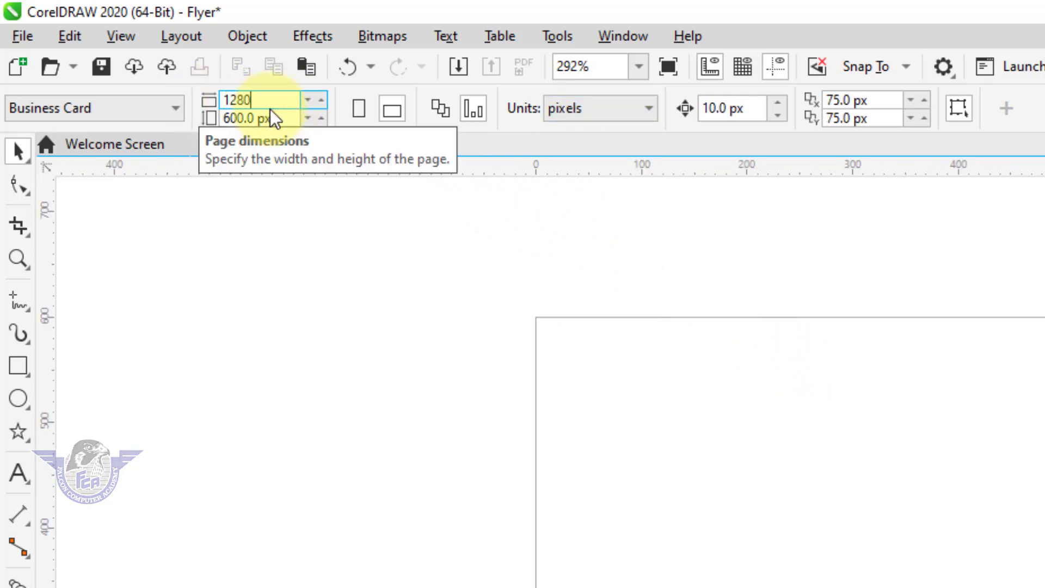
pyautogui.press('Tab')
pyautogui.write('72')
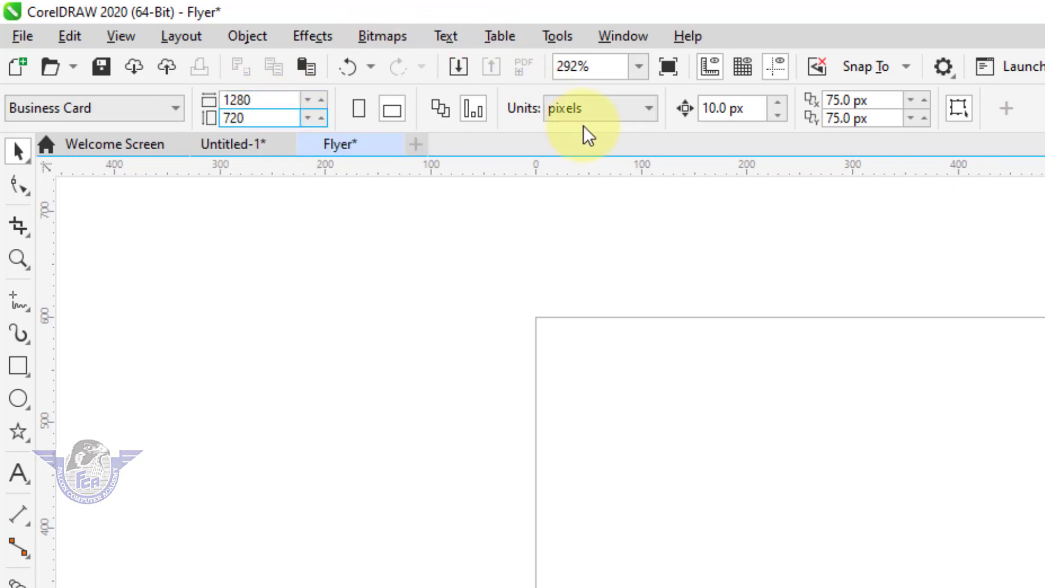
pyautogui.click(590, 110)
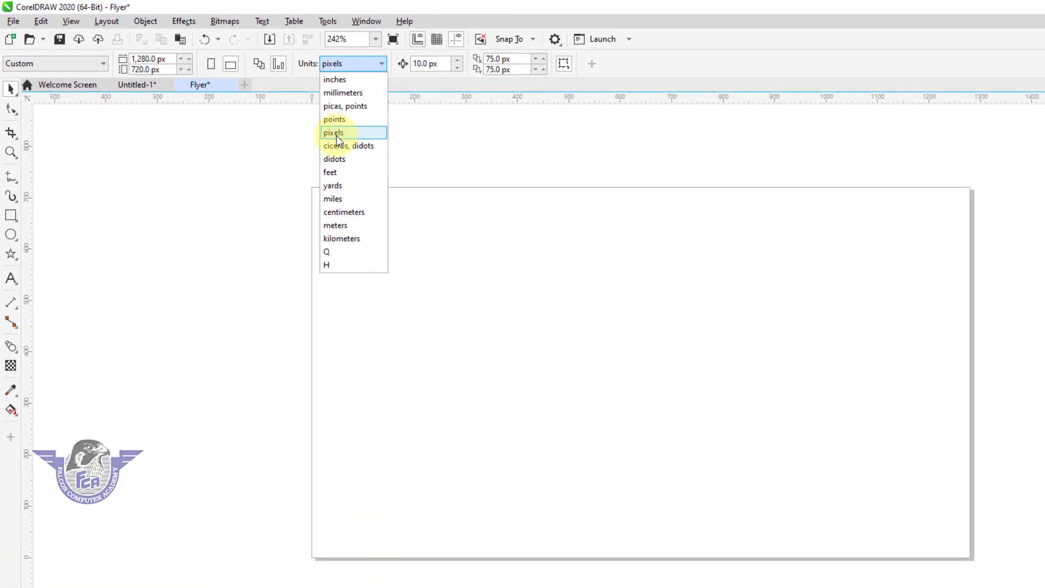
pyautogui.click(335, 134)
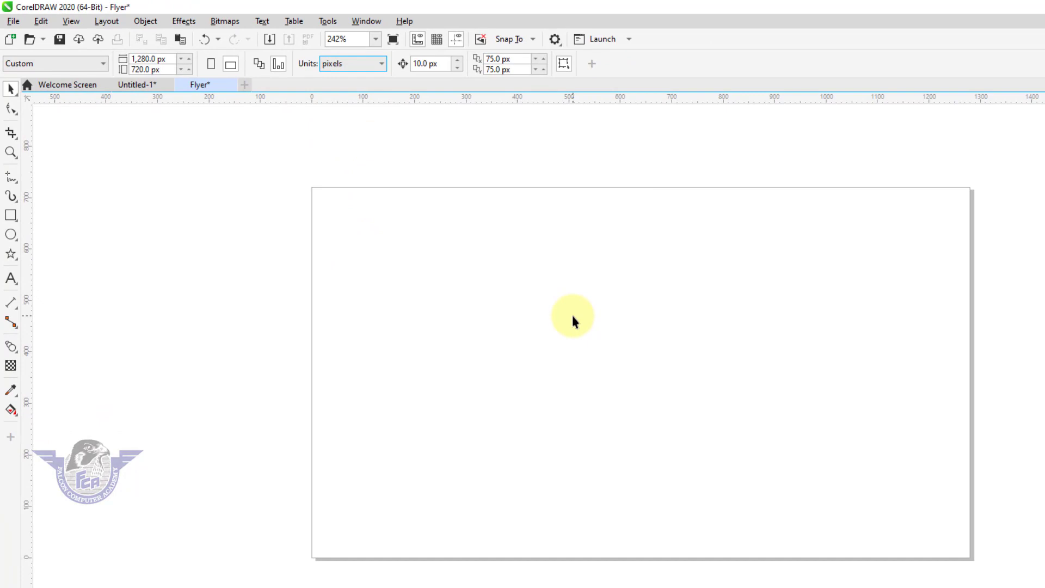
# Switch the drawing units to inches and back to pixels twice to compare the page dimensions.
pyautogui.click(381, 65)
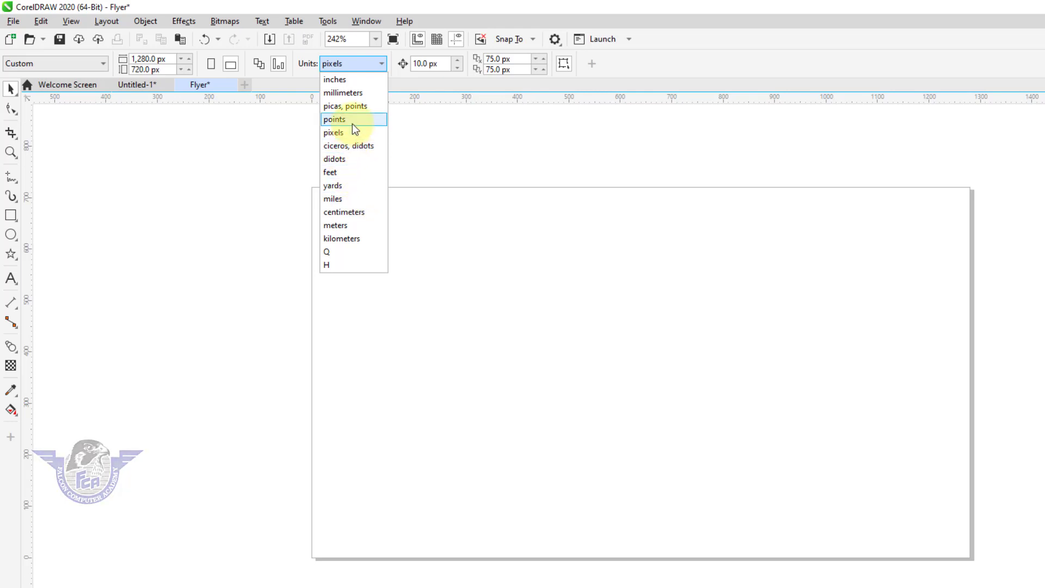
pyautogui.click(349, 80)
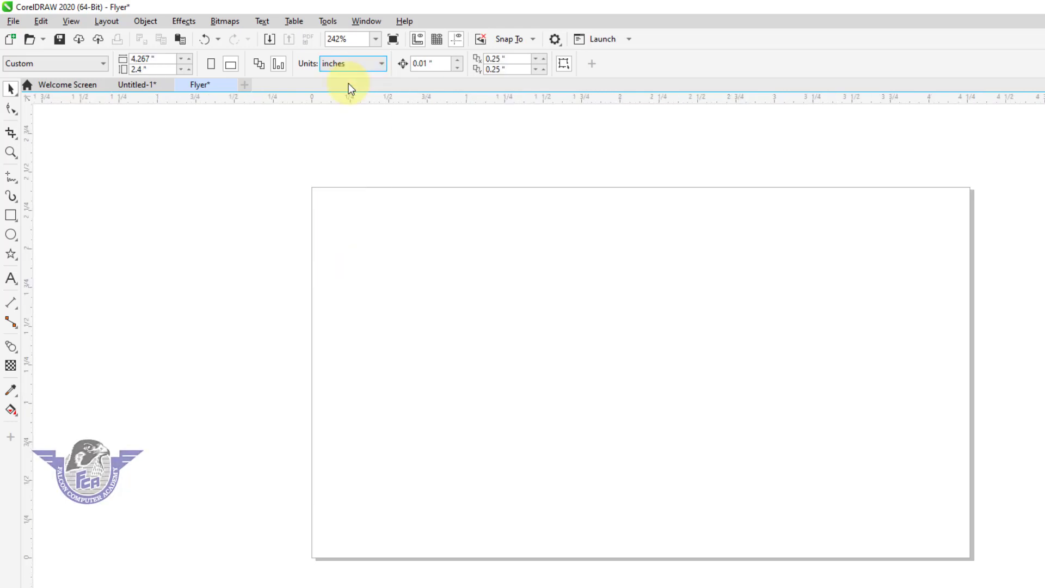
pyautogui.click(350, 63)
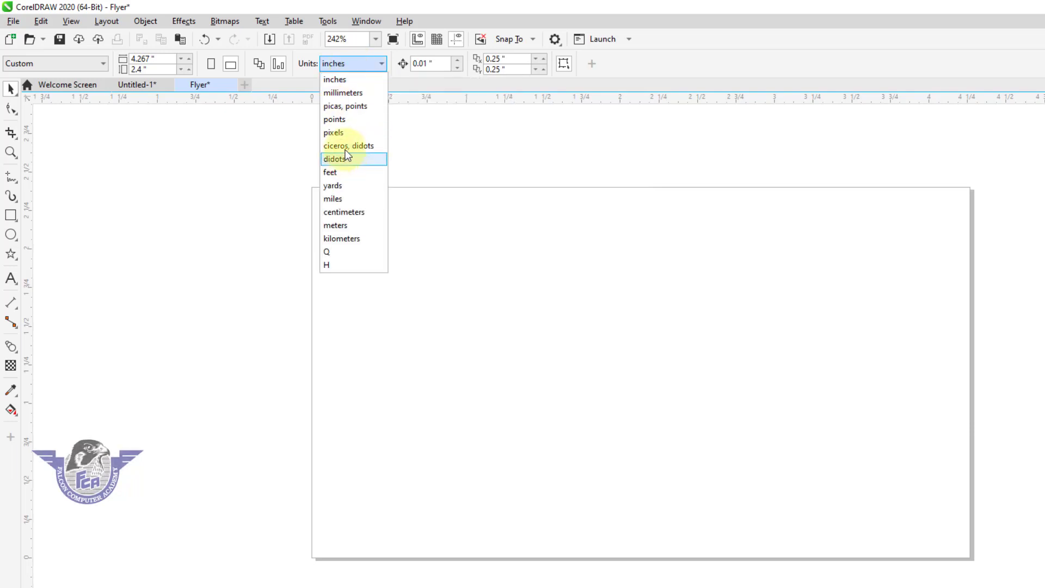
pyautogui.click(349, 132)
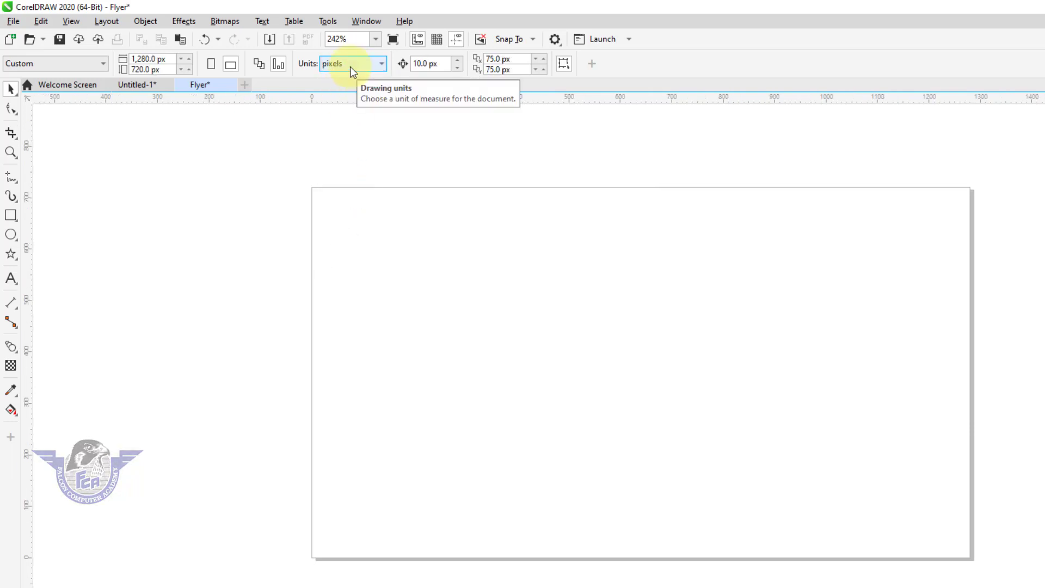
pyautogui.click(351, 67)
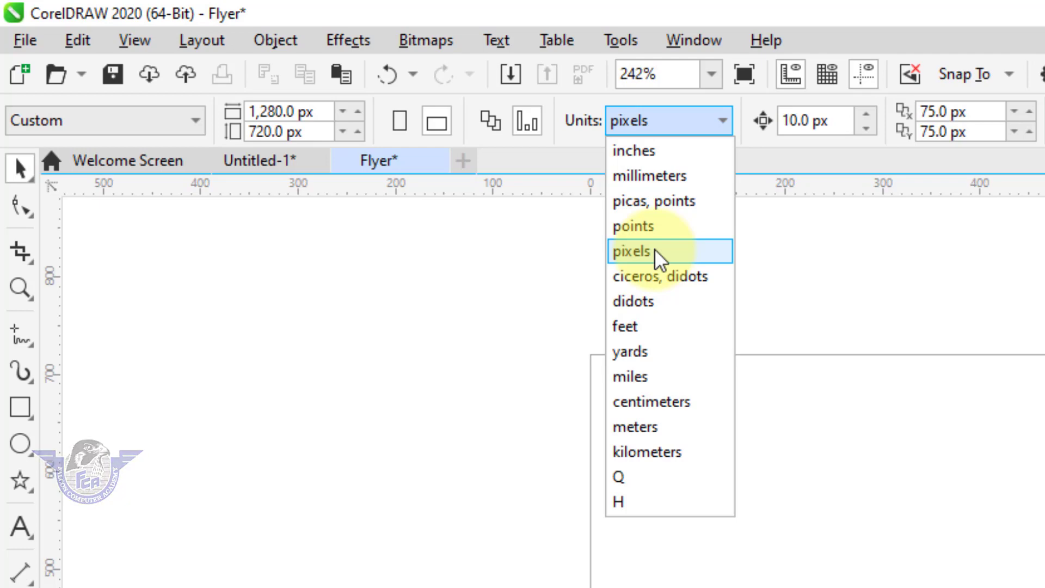
pyautogui.click(648, 158)
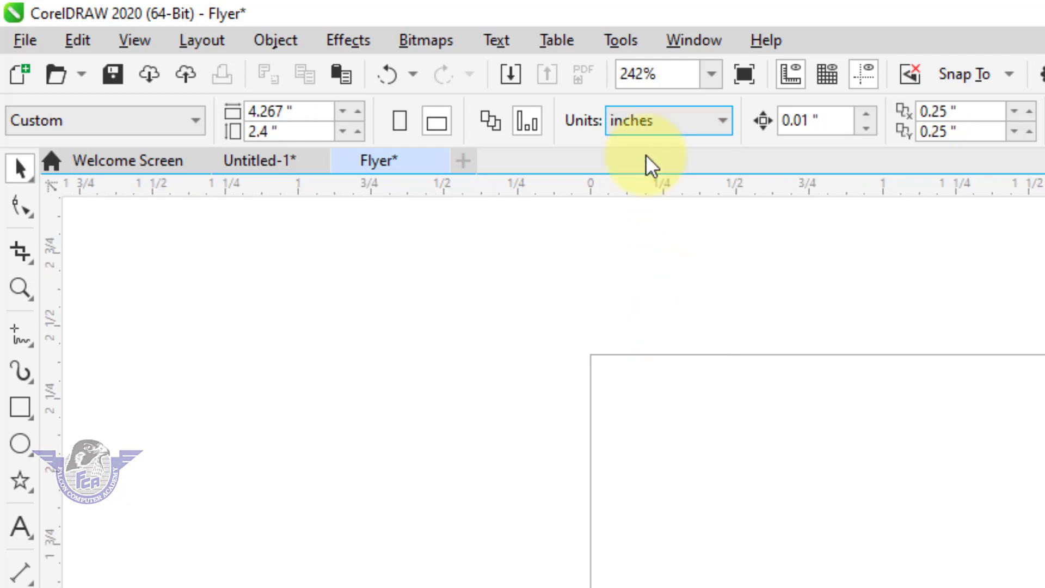
pyautogui.click(662, 126)
pyautogui.click(649, 252)
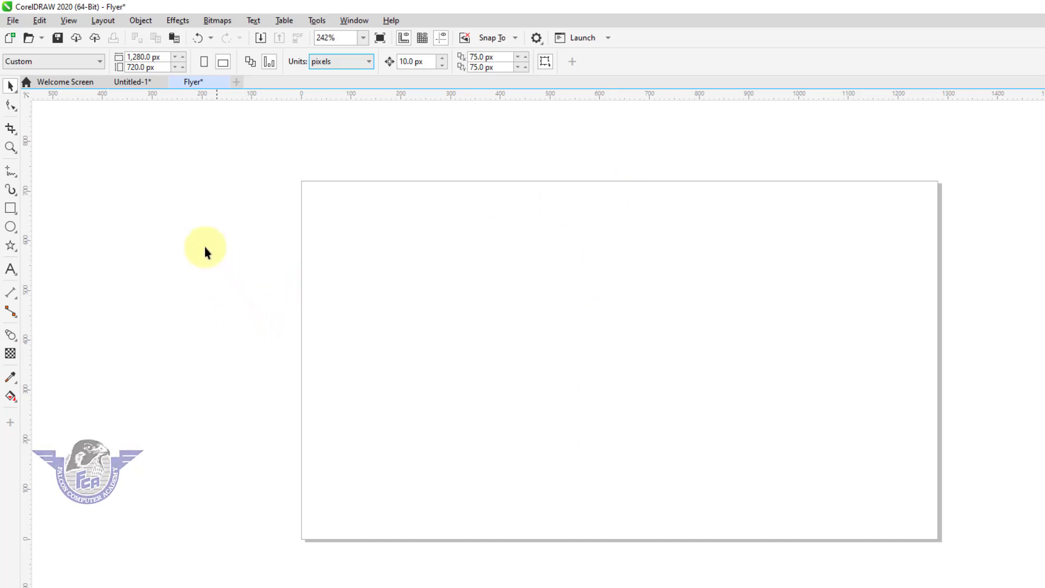
# Import anyrgb.com (16) from the Downloads folder and place it in the right half of the page at about 718 by 417 px.
pyautogui.rightClick(162, 198)
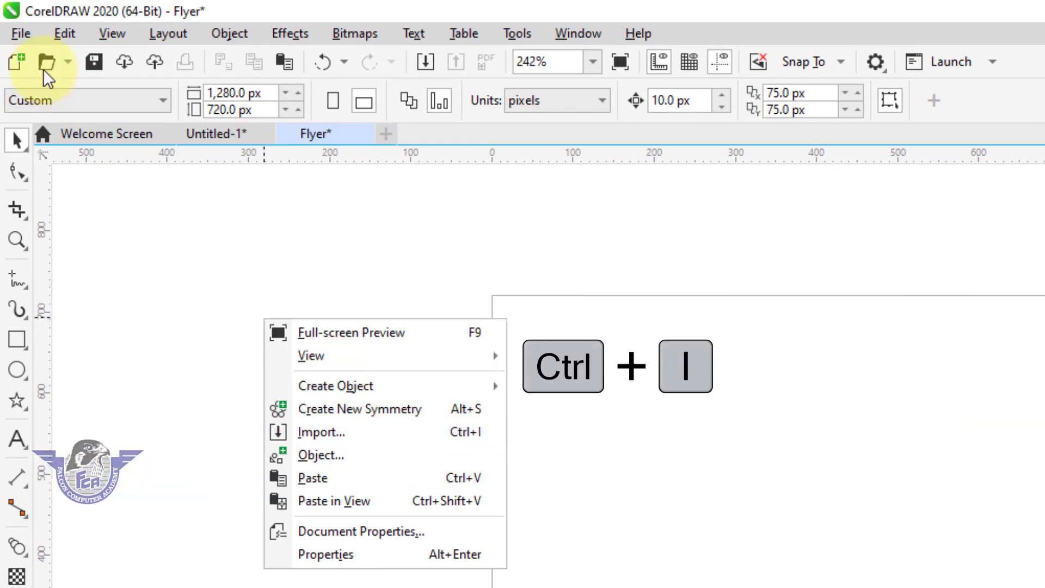
pyautogui.click(22, 34)
pyautogui.click(22, 34)
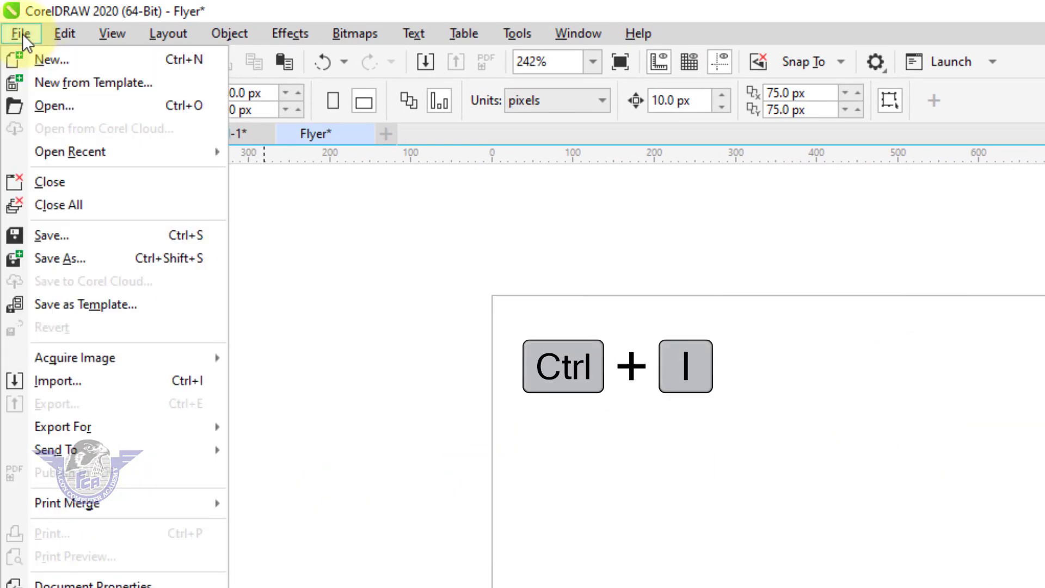
pyautogui.click(113, 381)
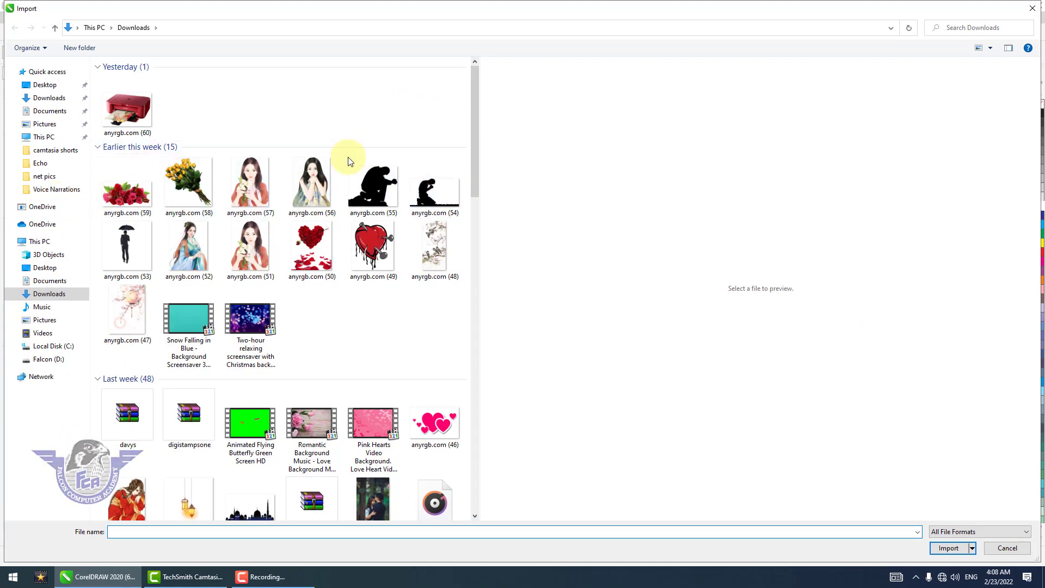
pyautogui.click(63, 299)
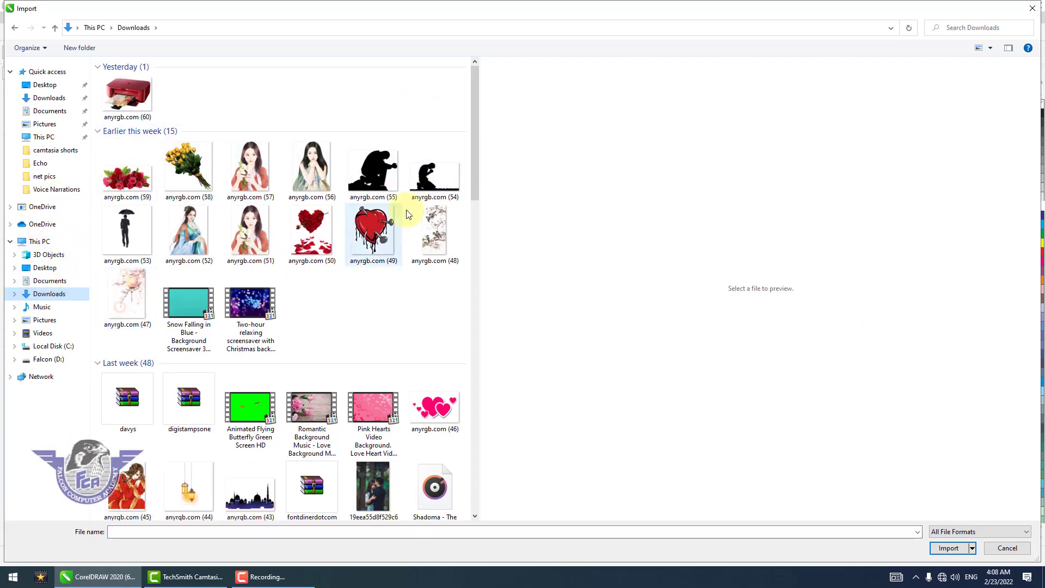
pyautogui.moveTo(473, 129); pyautogui.dragTo(467, 181)
pyautogui.scroll(-8, 457, 218)
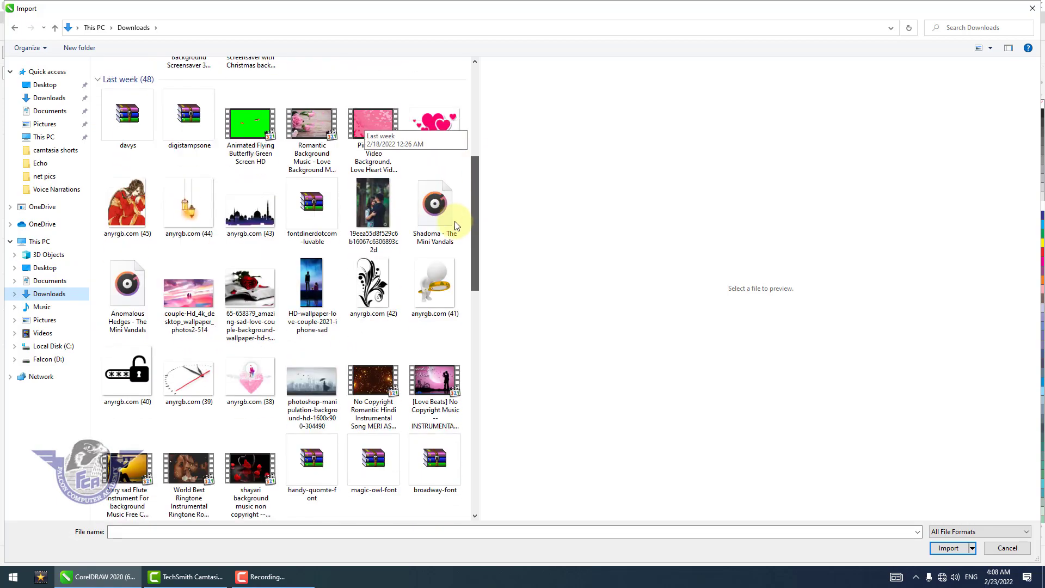
pyautogui.scroll(-6, 446, 297)
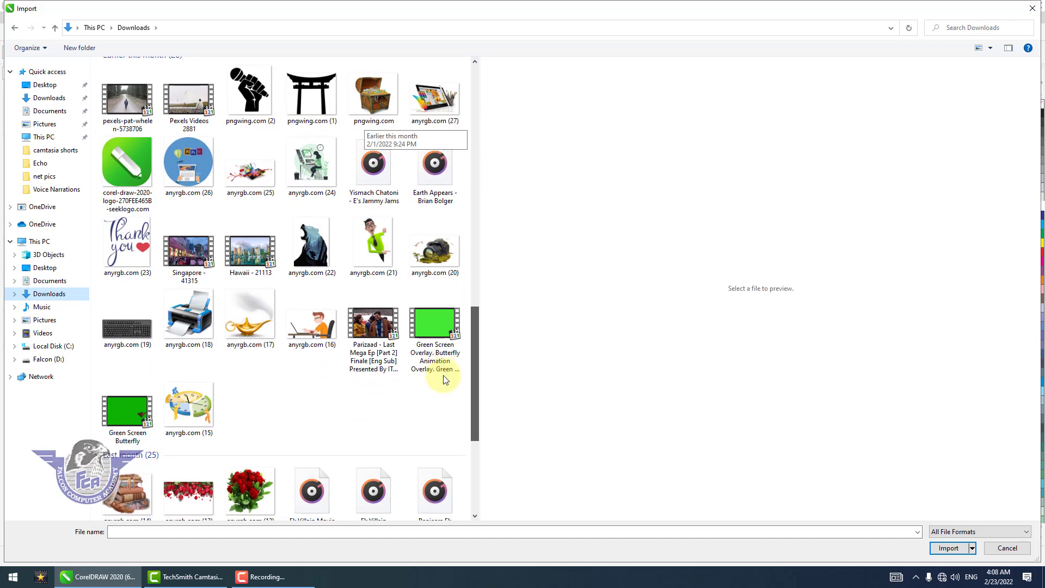
pyautogui.scroll(-4, 443, 382)
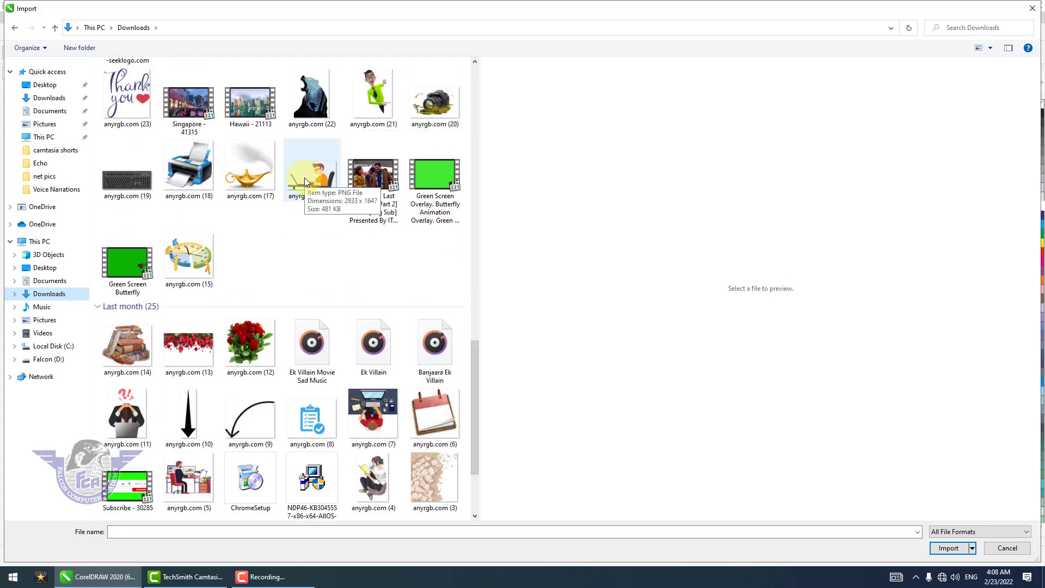
pyautogui.click(305, 178)
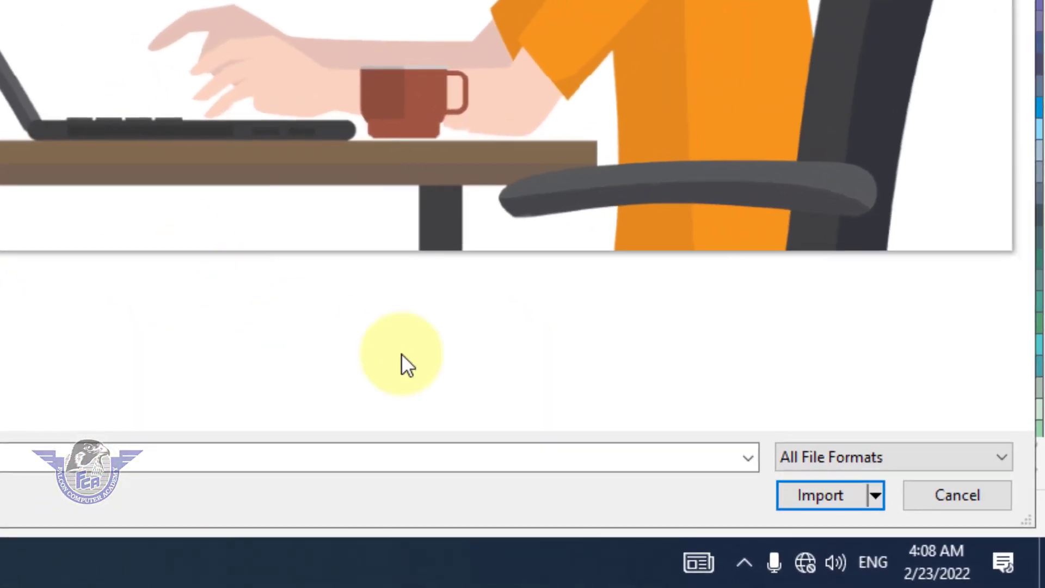
pyautogui.click(822, 498)
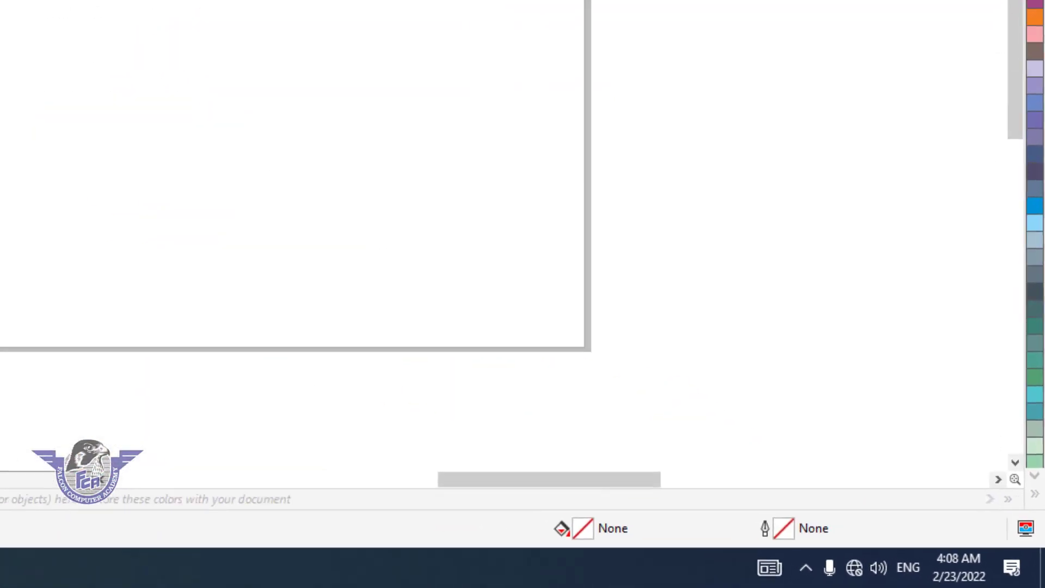
pyautogui.moveTo(552, 289); pyautogui.dragTo(729, 393)
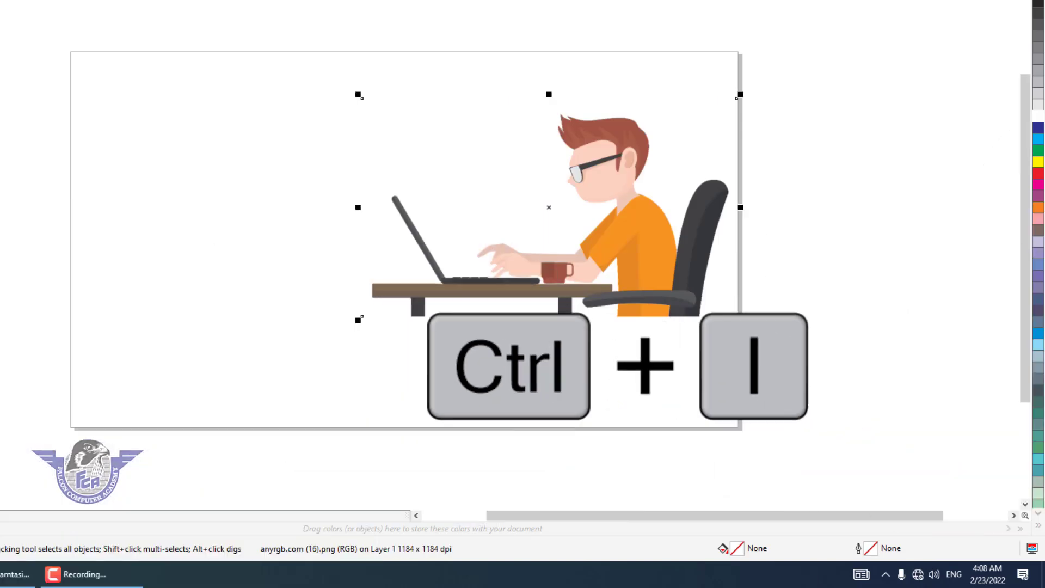
# Import anyrgb.com (22) from Downloads, place it over the left half of the page at about 576 by 817 px, and deselect it.
pyautogui.rightClick(12, 136)
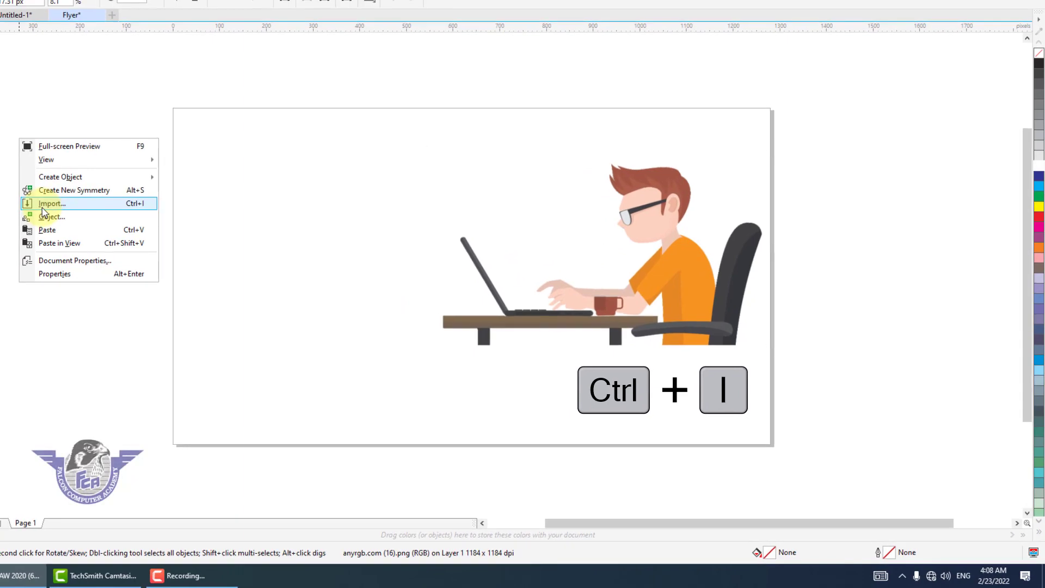
pyautogui.click(36, 203)
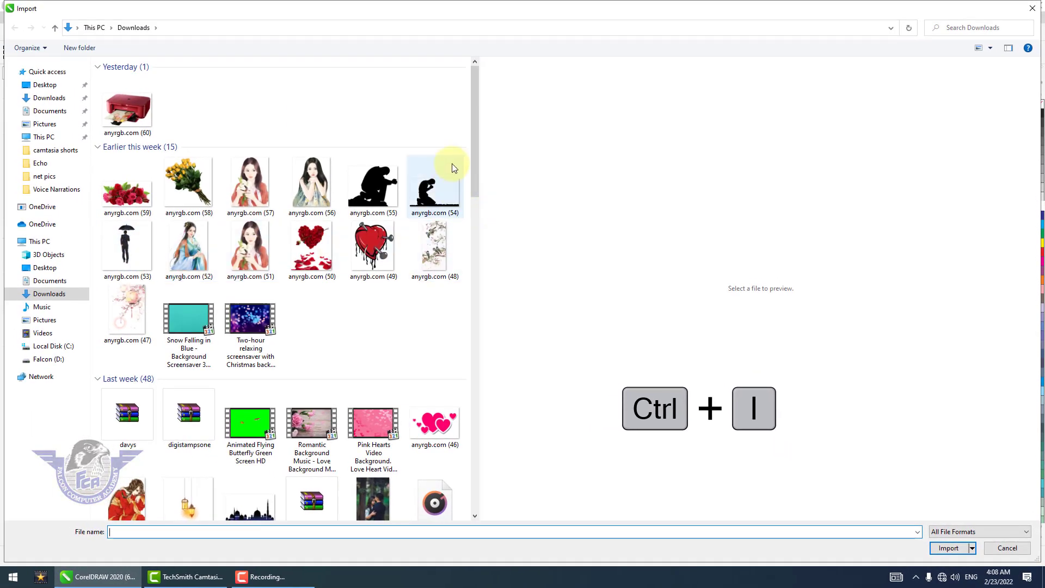
pyautogui.moveTo(474, 168); pyautogui.dragTo(464, 277)
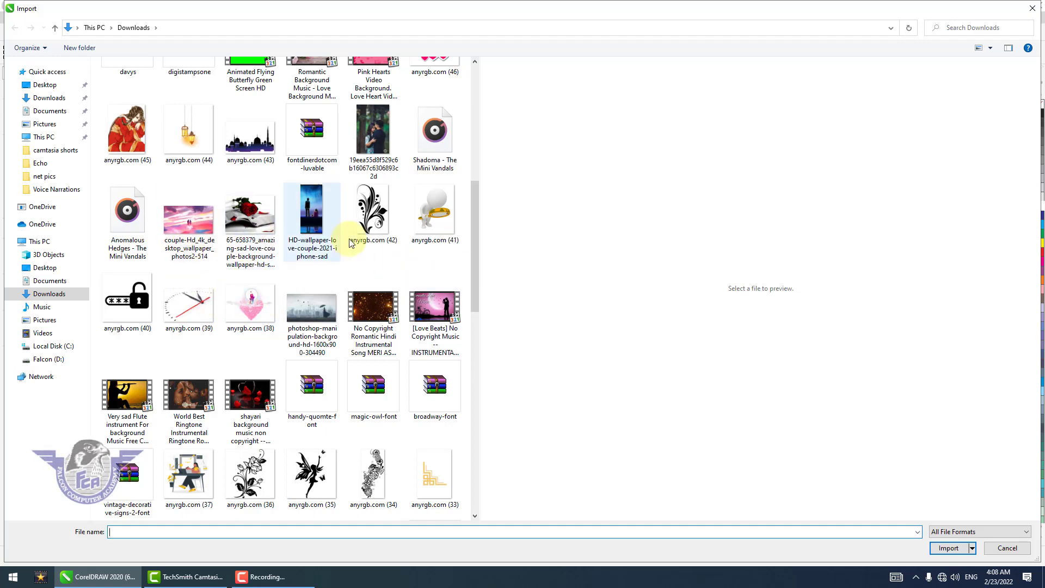
pyautogui.moveTo(475, 260); pyautogui.dragTo(475, 412)
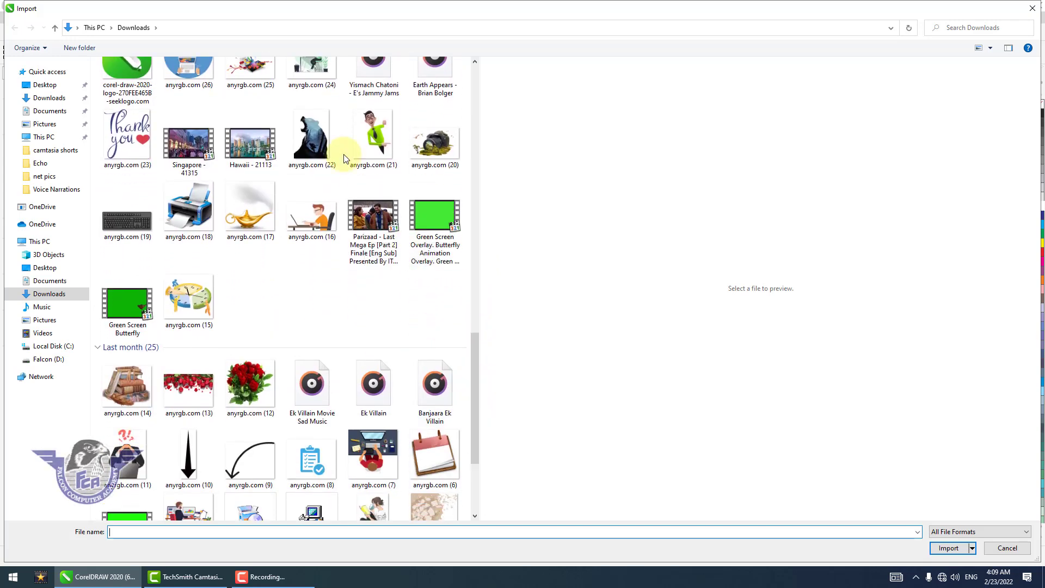
pyautogui.click(309, 144)
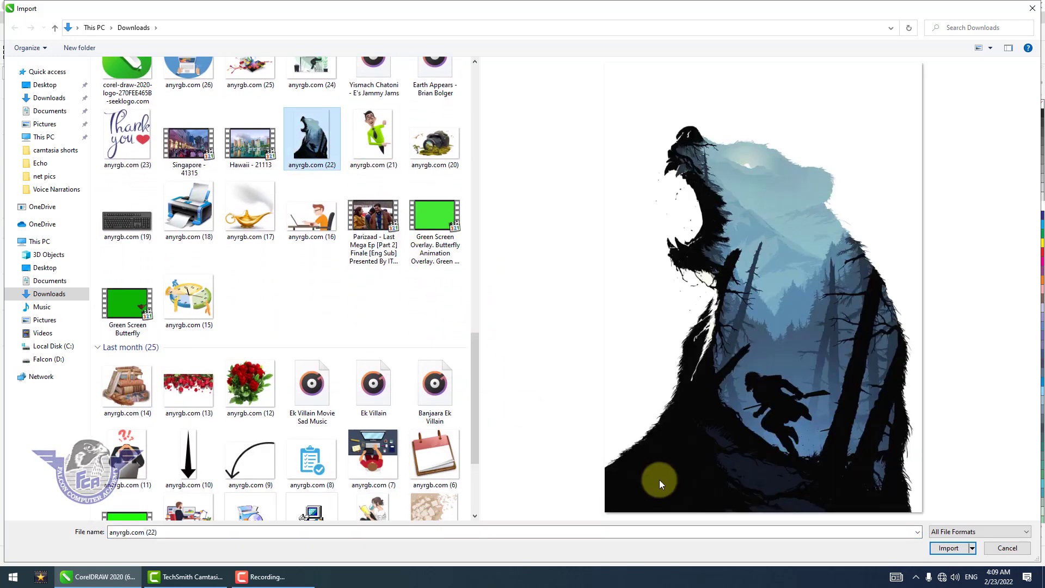
pyautogui.click(946, 549)
pyautogui.moveTo(235, 131); pyautogui.dragTo(606, 486)
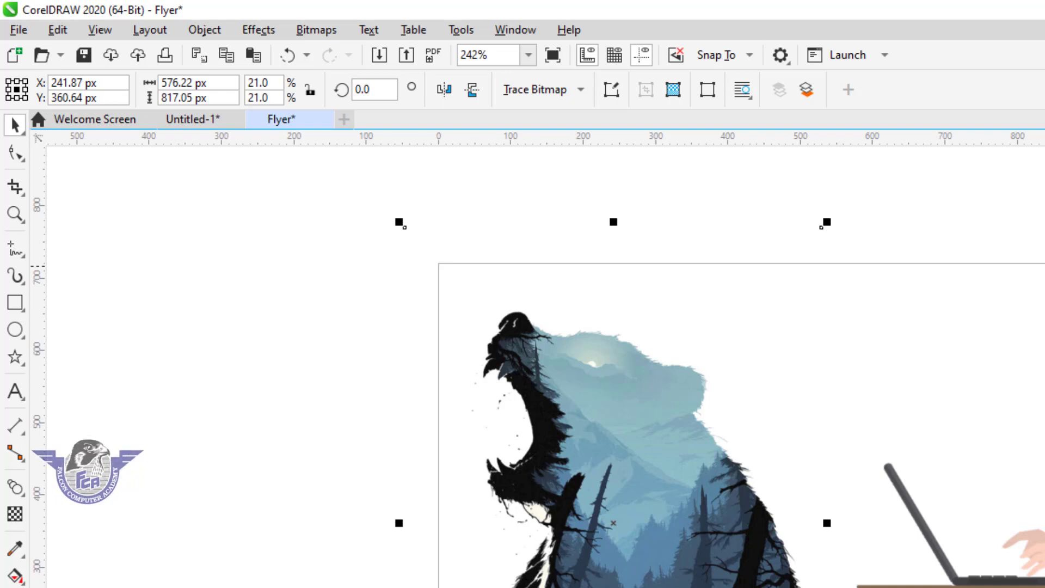
pyautogui.press('Escape')
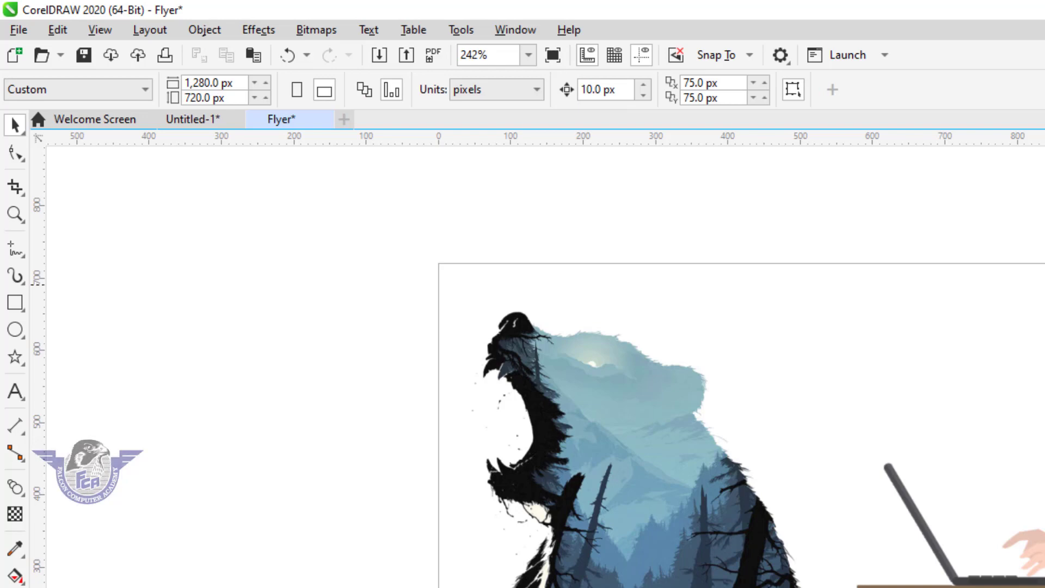
# Add a page-sized rectangle of 1280 by 720 px as a frame behind both images.
pyautogui.doubleClick(14, 303)
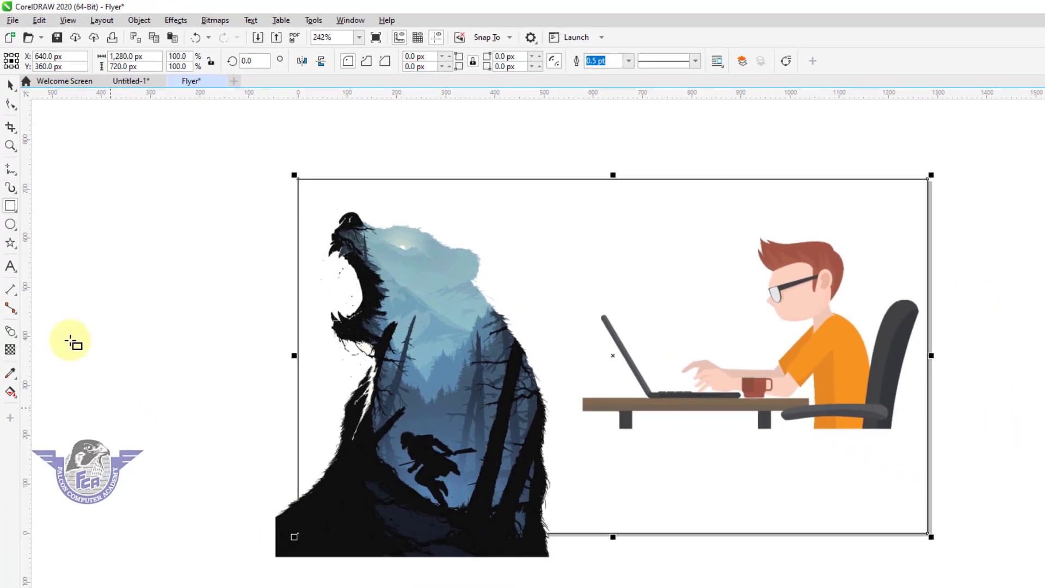
pyautogui.click(11, 87)
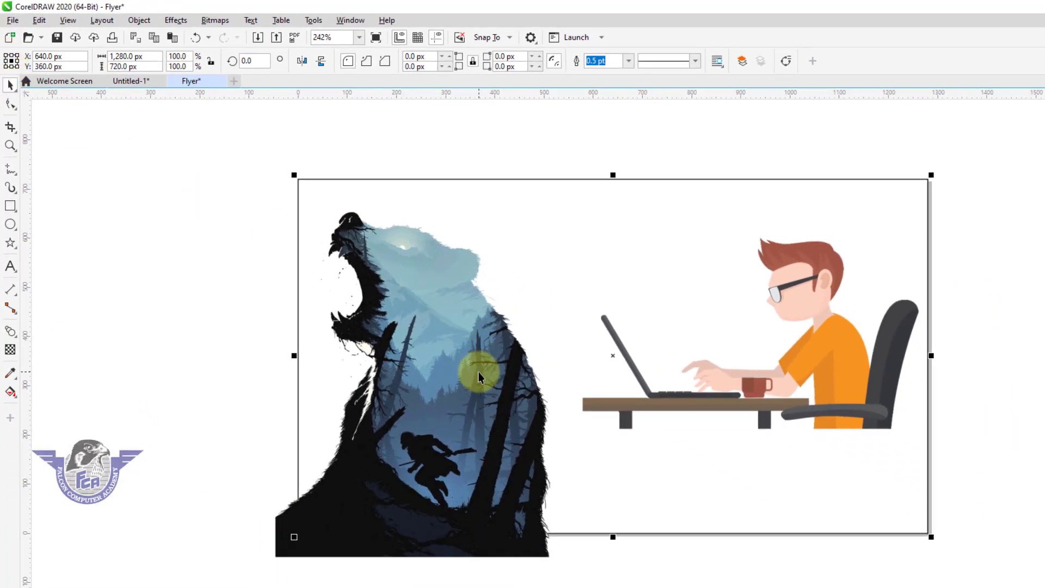
pyautogui.click(461, 430)
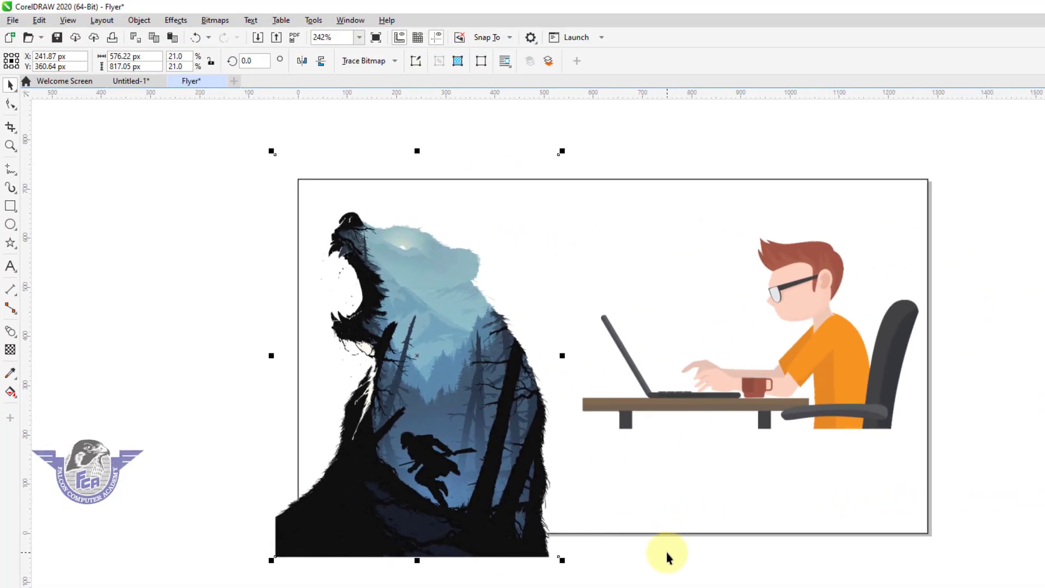
pyautogui.click(631, 552)
# Place the bear image inside the page-sized rectangle with PowerClip.
pyautogui.click(460, 532)
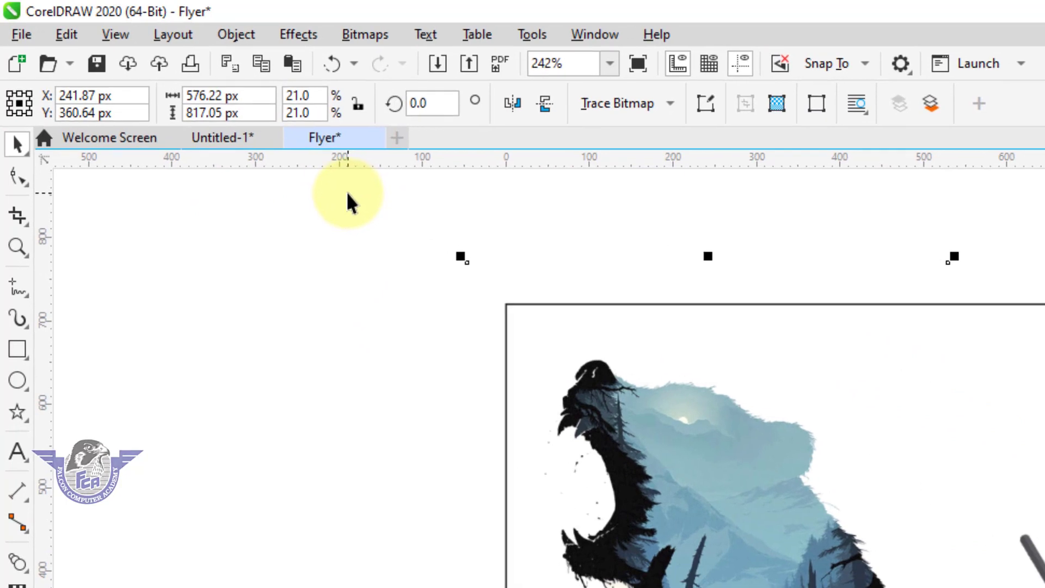
pyautogui.click(240, 34)
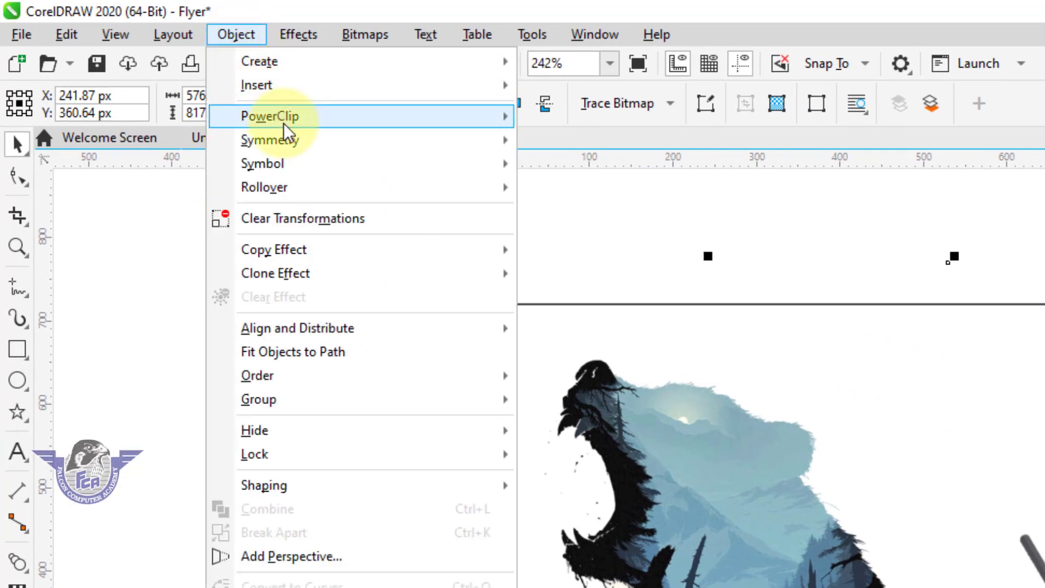
pyautogui.moveTo(283, 123)
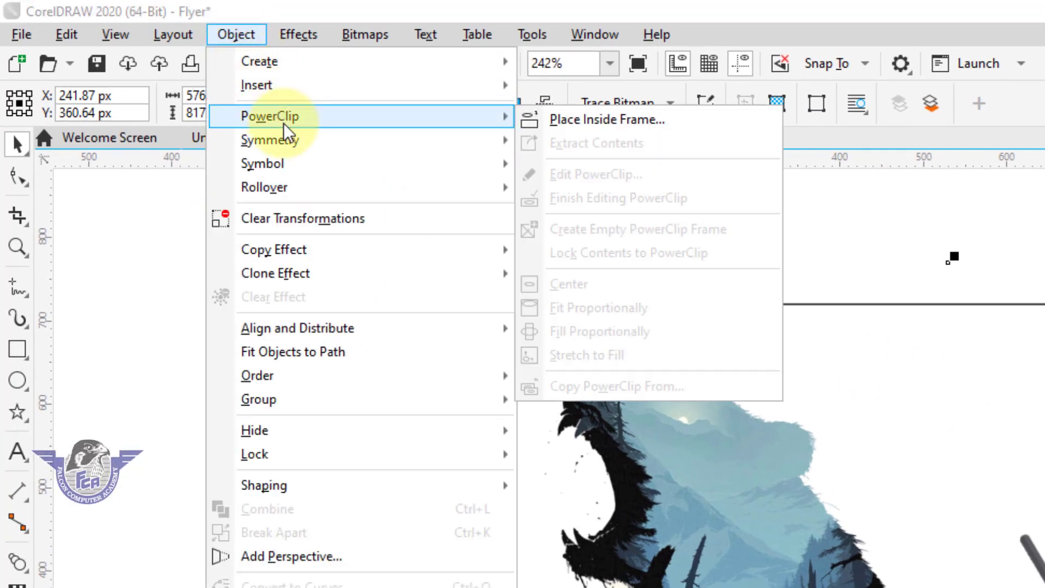
pyautogui.click(607, 119)
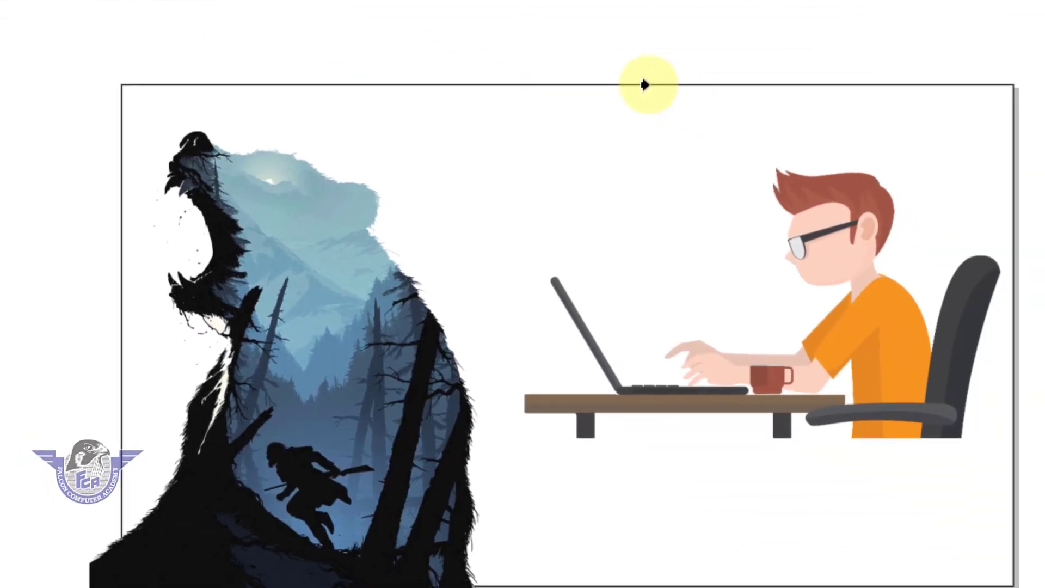
pyautogui.click(645, 84)
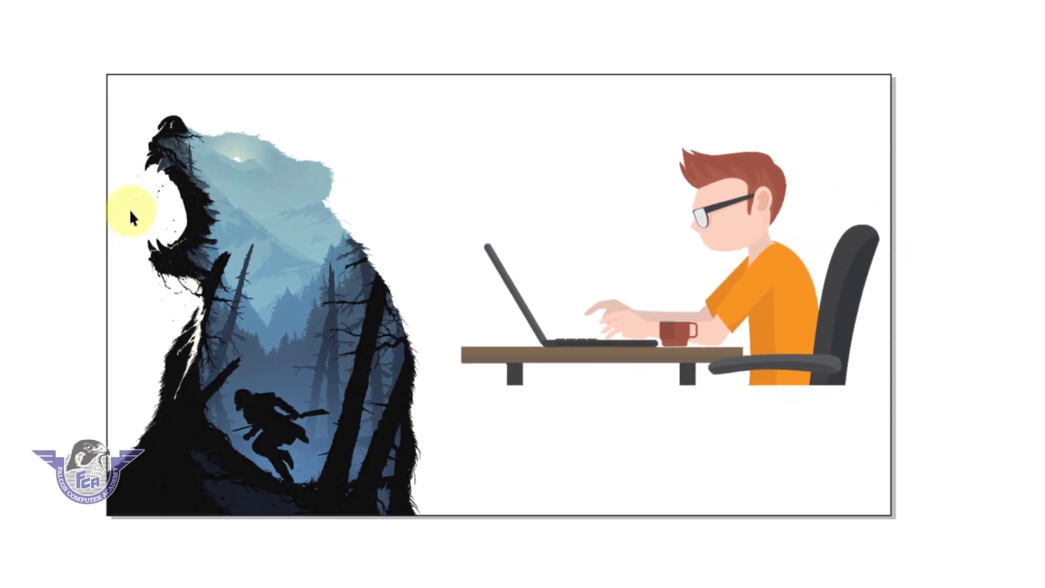
# Open the rectangle's PowerClip contents for editing and mirror the bear image horizontally.
pyautogui.click(335, 328)
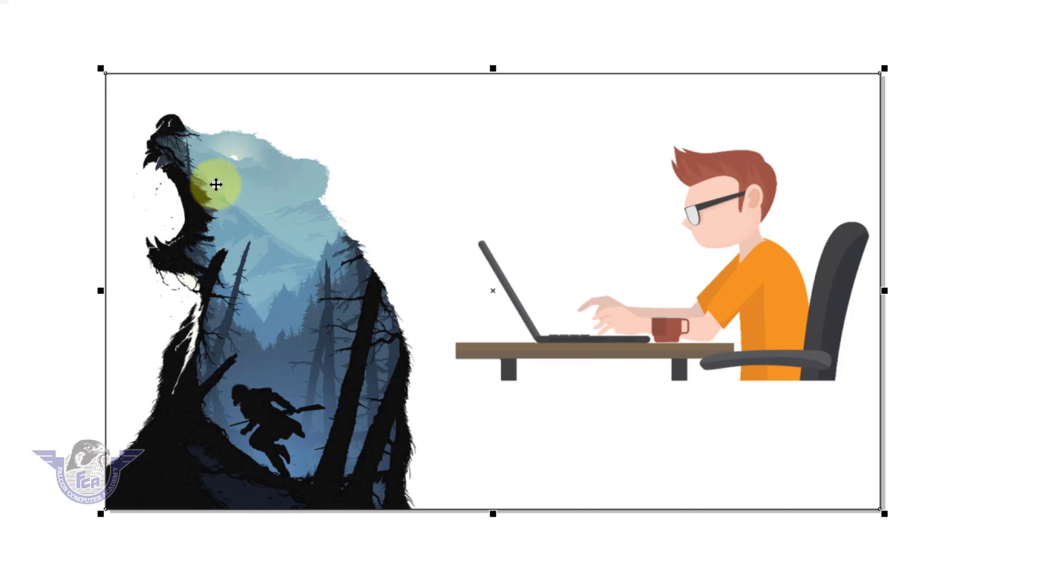
pyautogui.rightClick(216, 176)
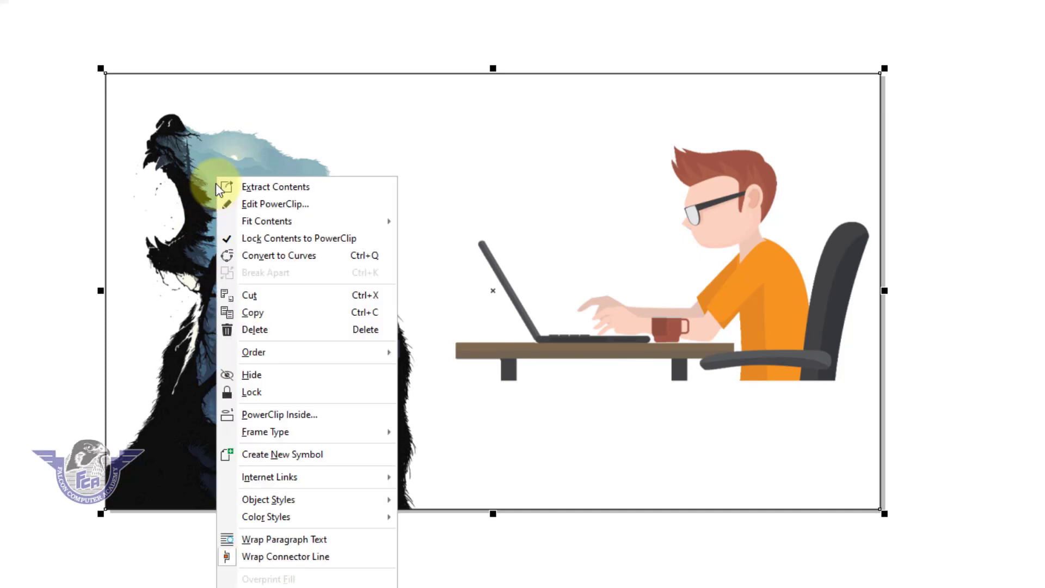
pyautogui.click(269, 212)
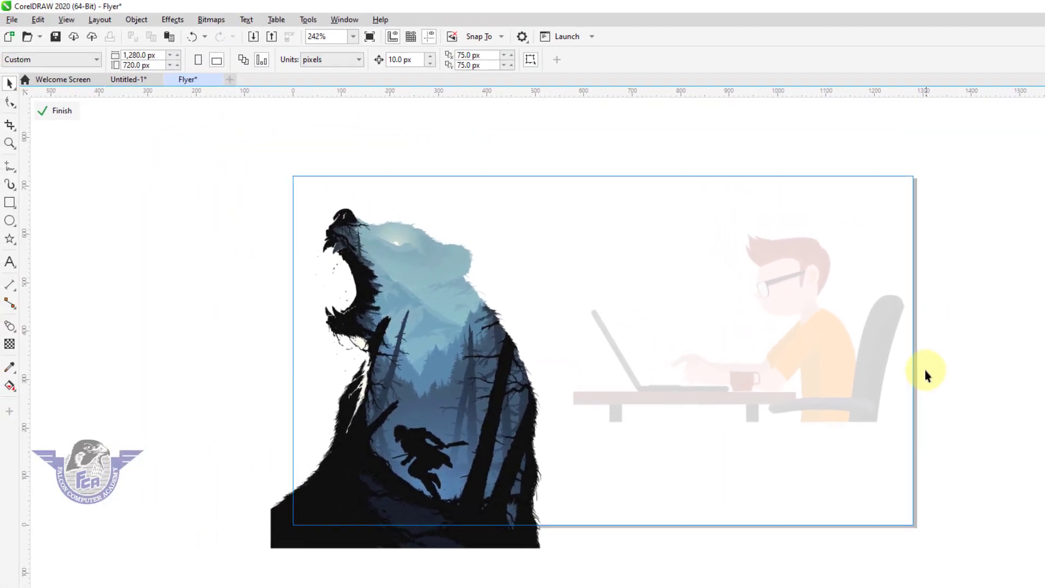
pyautogui.click(391, 333)
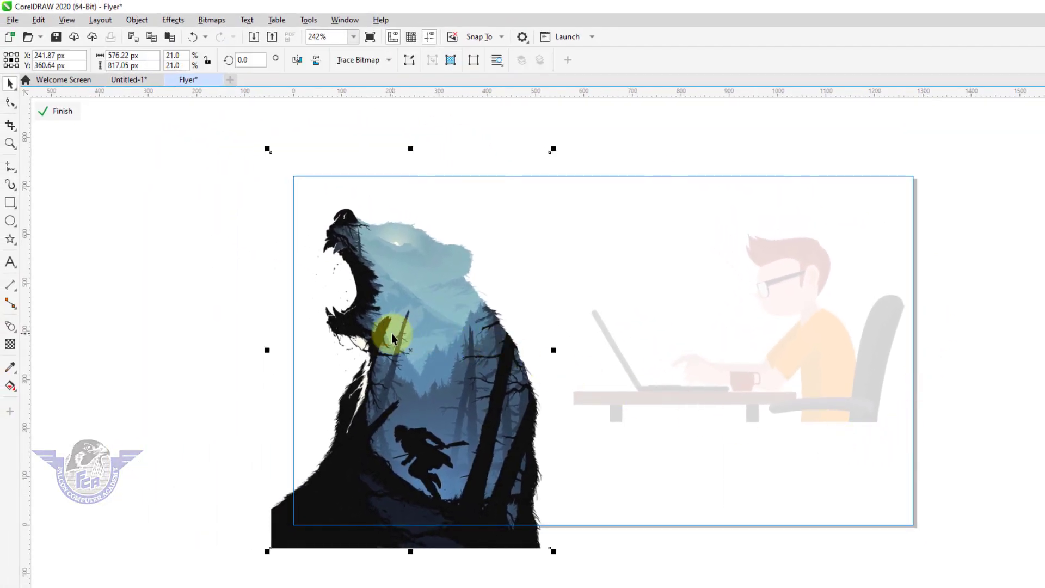
pyautogui.click(298, 62)
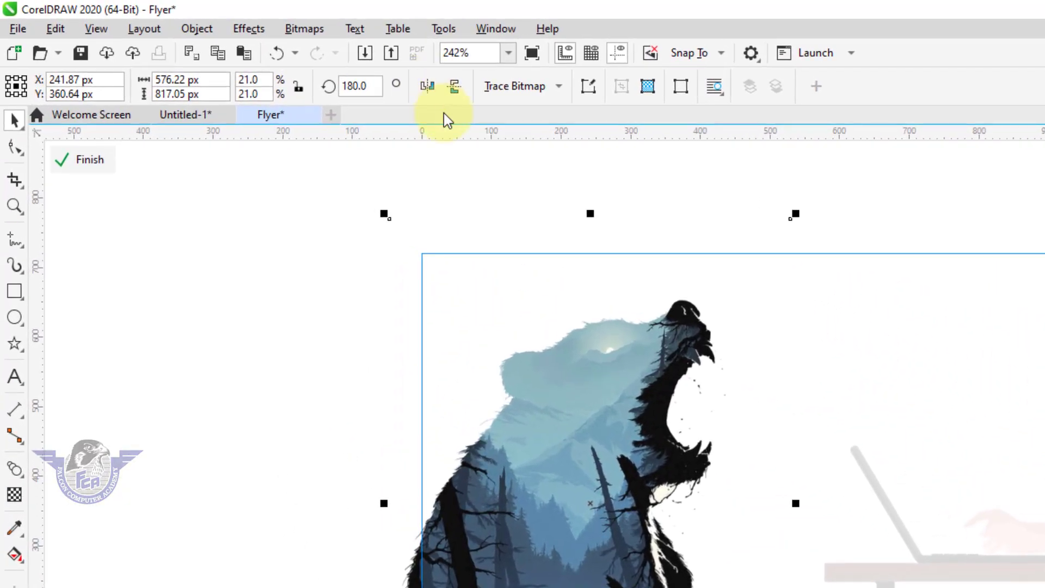
# Enlarge the bear image to about 618 by 876 px, shift it slightly within the left side of the frame, and finish editing the PowerClip.
pyautogui.moveTo(803, 211); pyautogui.dragTo(831, 186)
pyautogui.moveTo(669, 375); pyautogui.dragTo(658, 366)
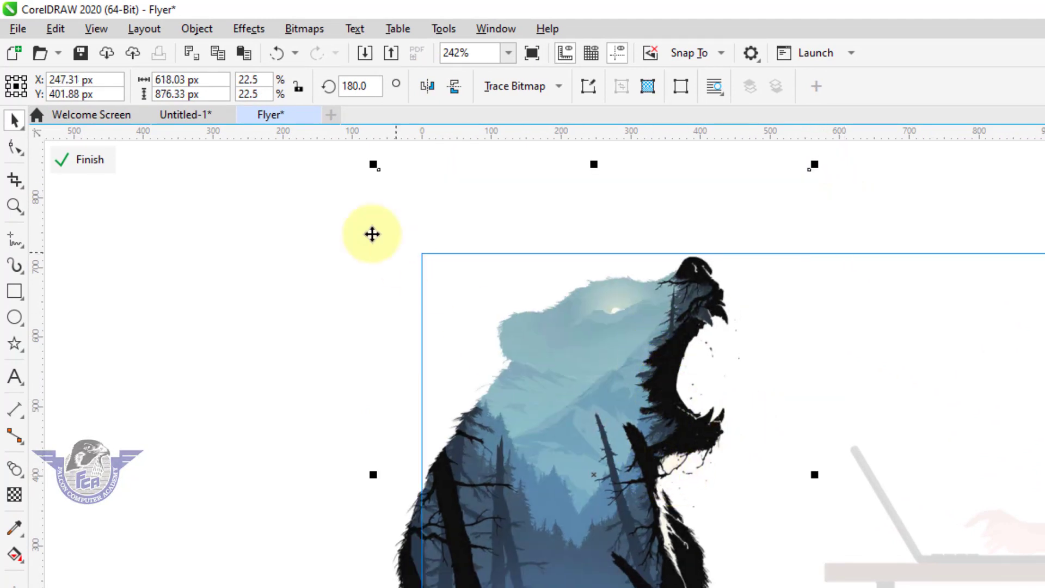
pyautogui.click(87, 160)
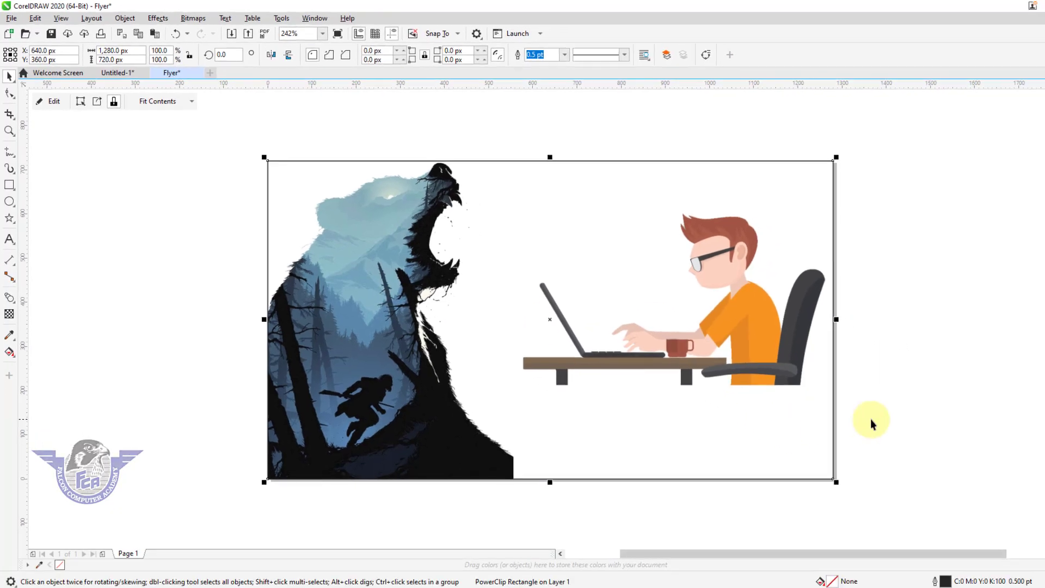
# Move the man-at-desk image to the frame's lower-right corner and place it inside the page-sized frame with PowerClip.
pyautogui.click(708, 285)
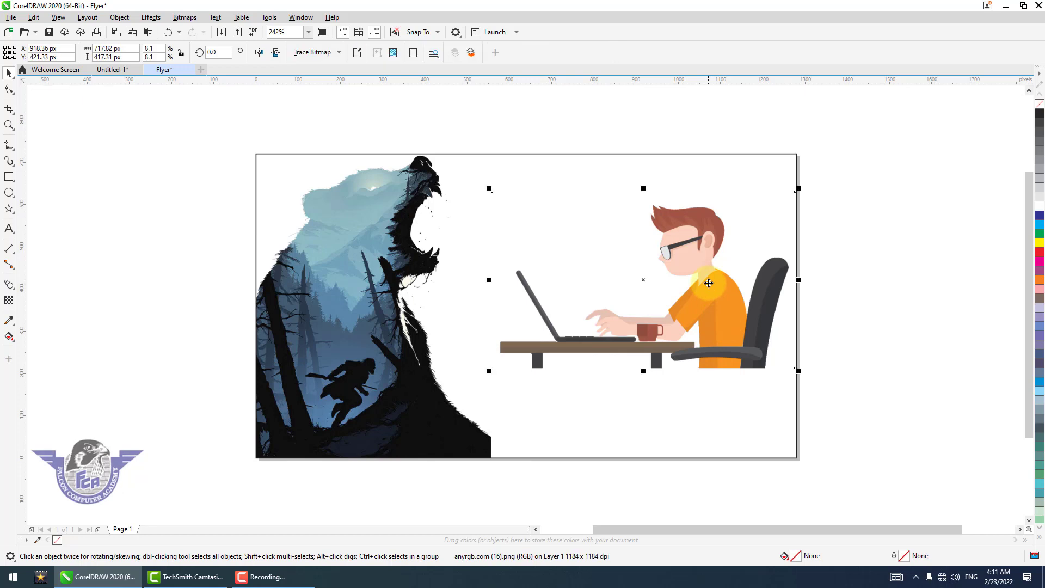
pyautogui.moveTo(708, 283); pyautogui.dragTo(728, 391)
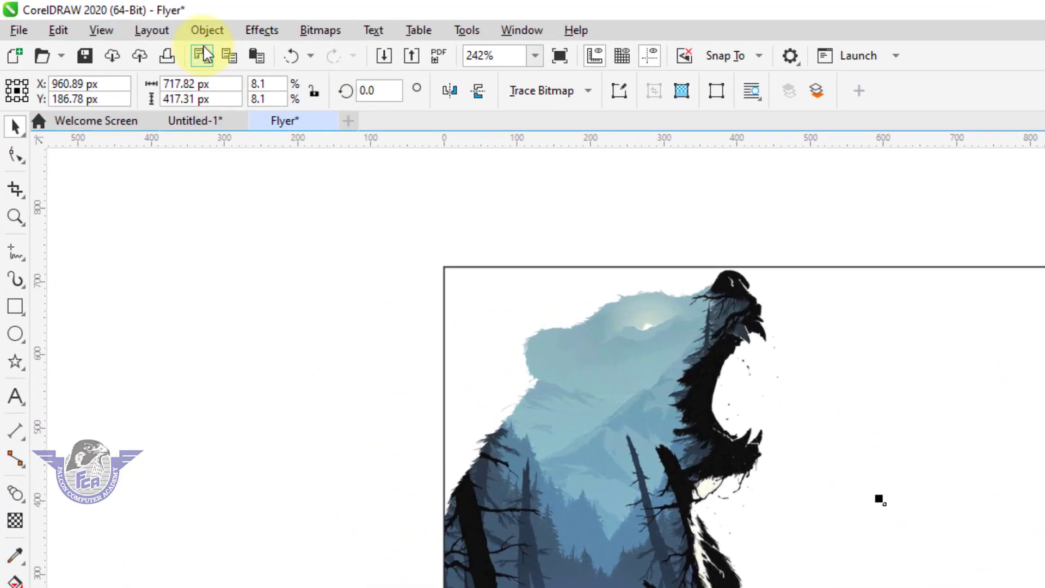
pyautogui.click(207, 30)
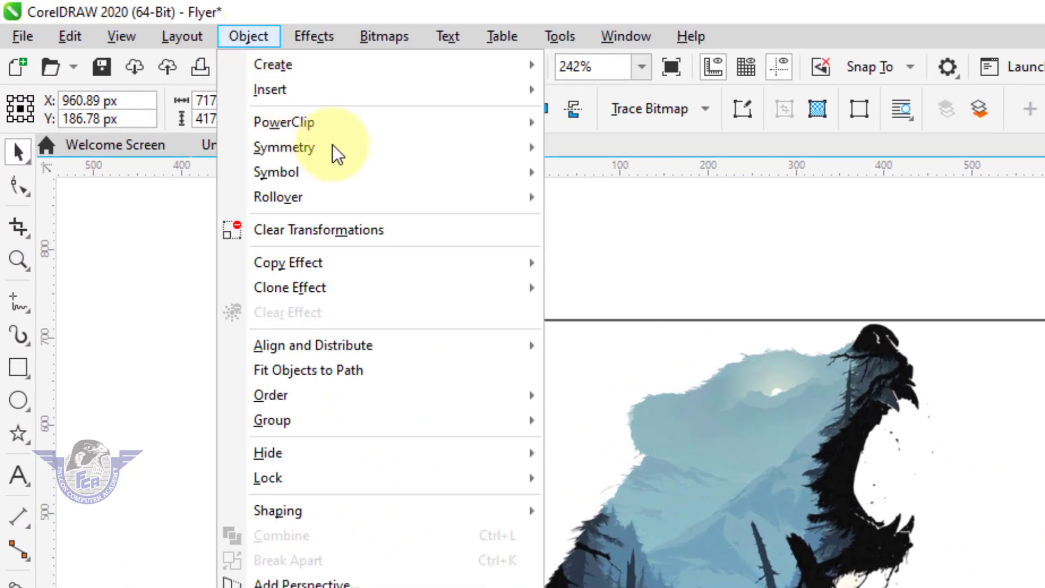
pyautogui.moveTo(342, 111)
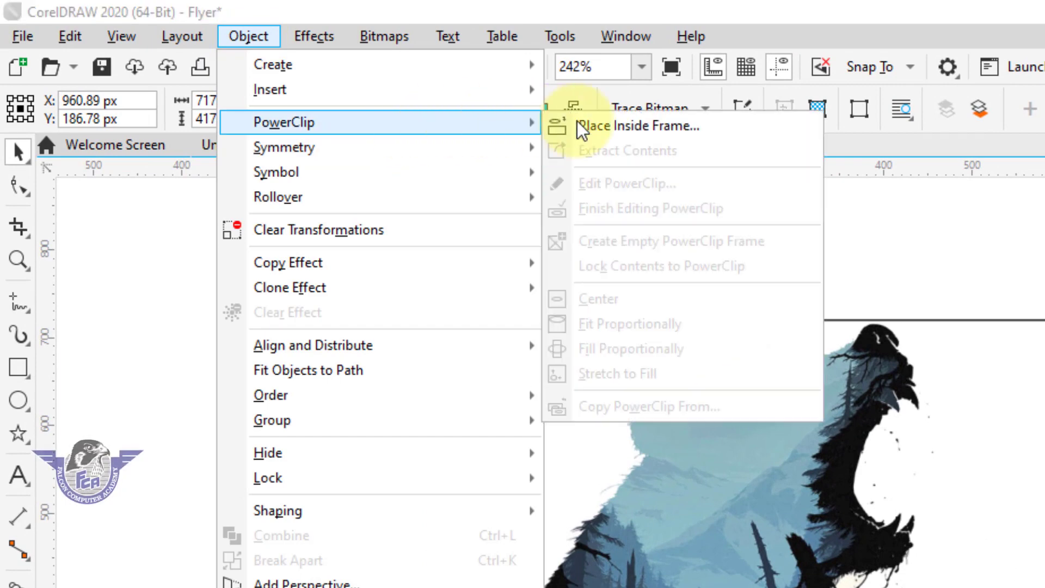
pyautogui.click(613, 122)
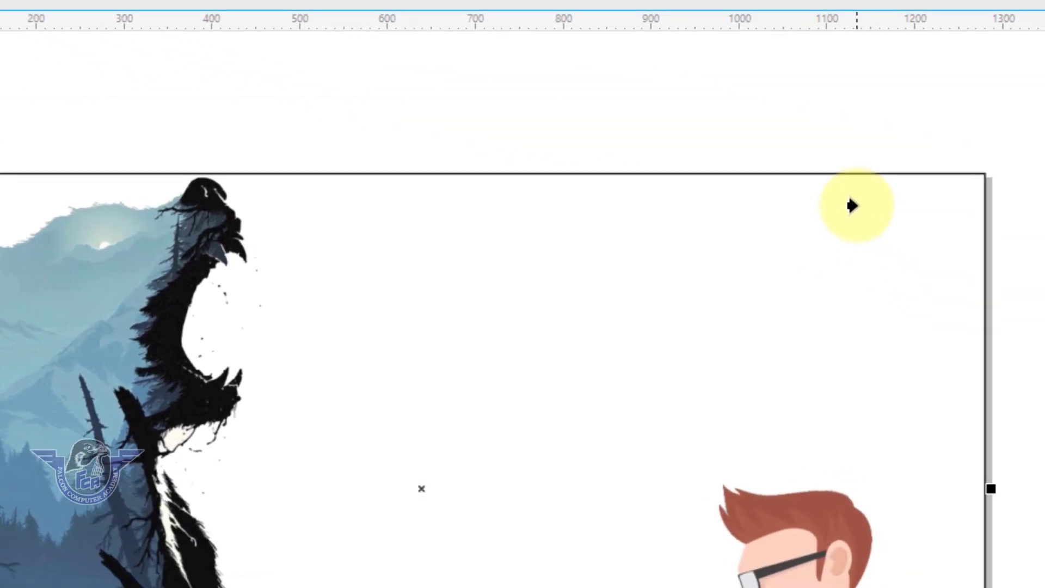
pyautogui.click(853, 205)
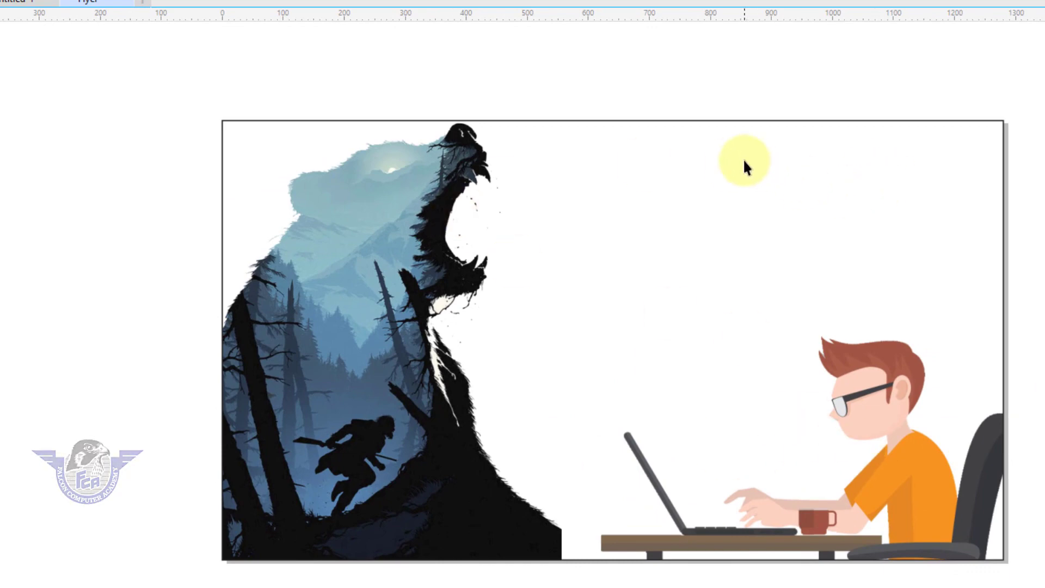
# Fill the PowerClip frame with pale yellow (C:0 M:0 Y:20 K:0), remove its outline, and deselect it.
pyautogui.click(839, 120)
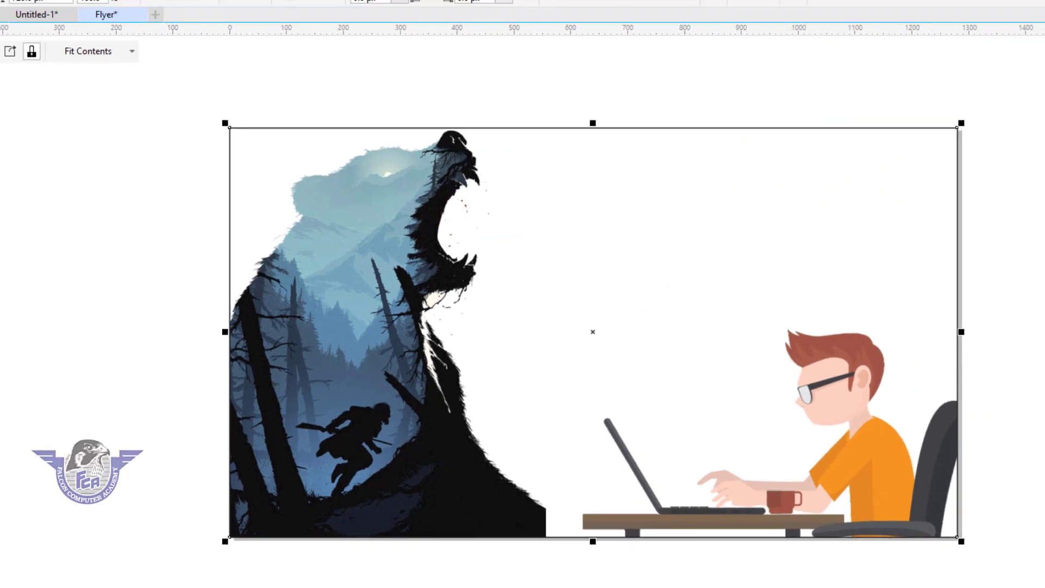
pyautogui.click(1040, 168)
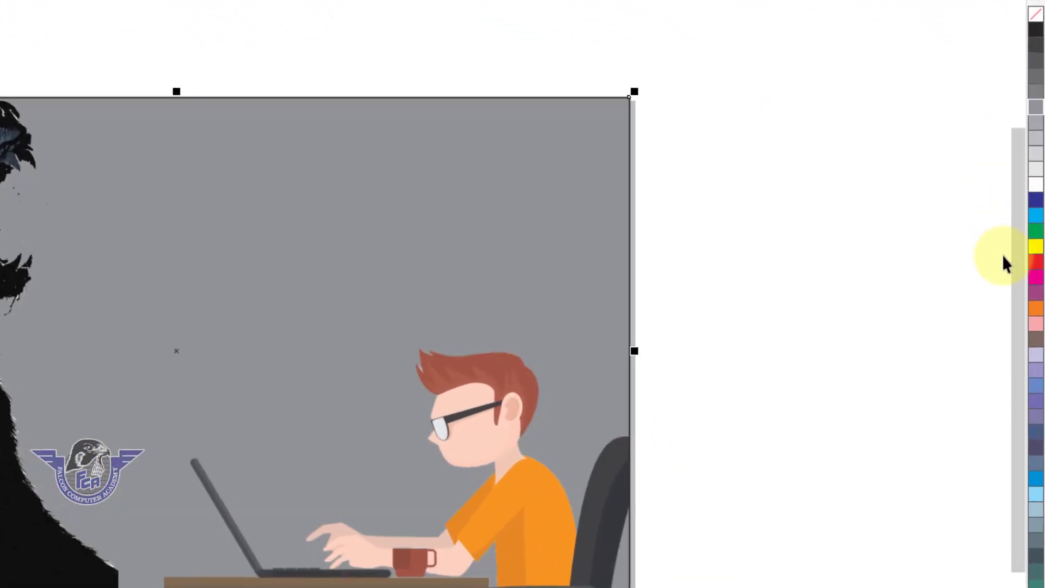
pyautogui.click(1039, 254)
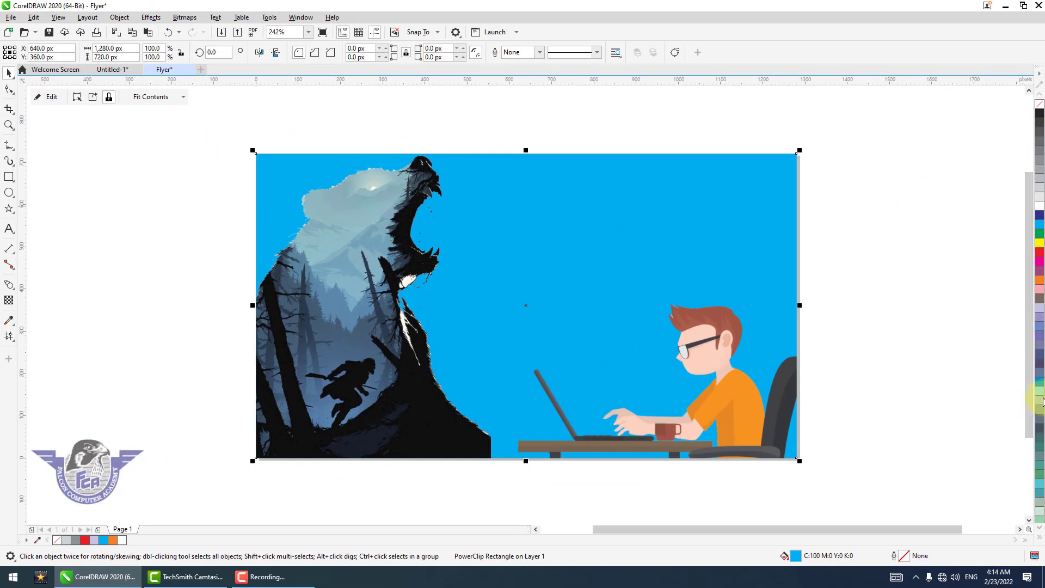
pyautogui.click(1042, 539)
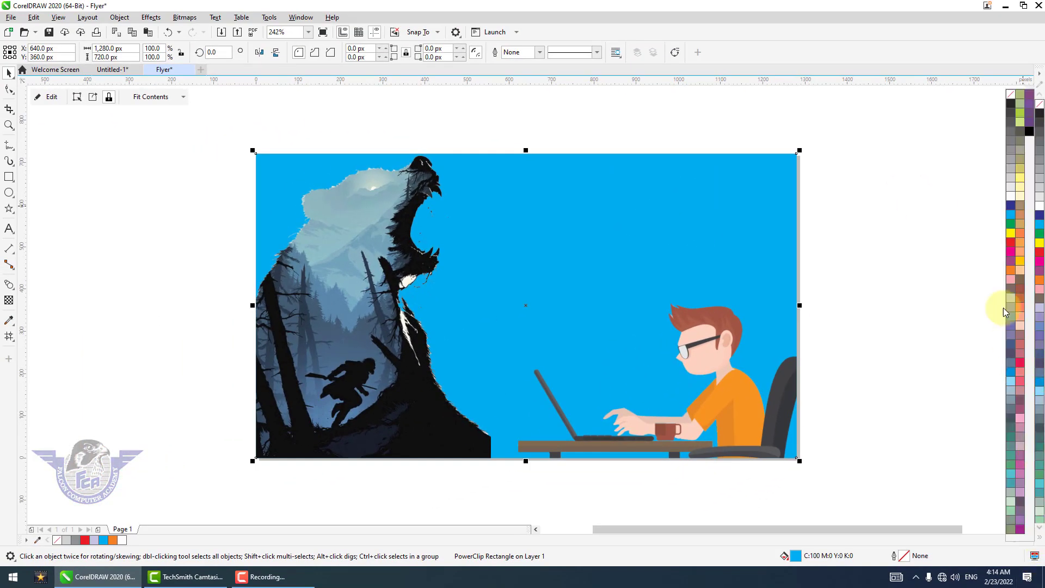
pyautogui.click(1016, 204)
pyautogui.click(926, 132)
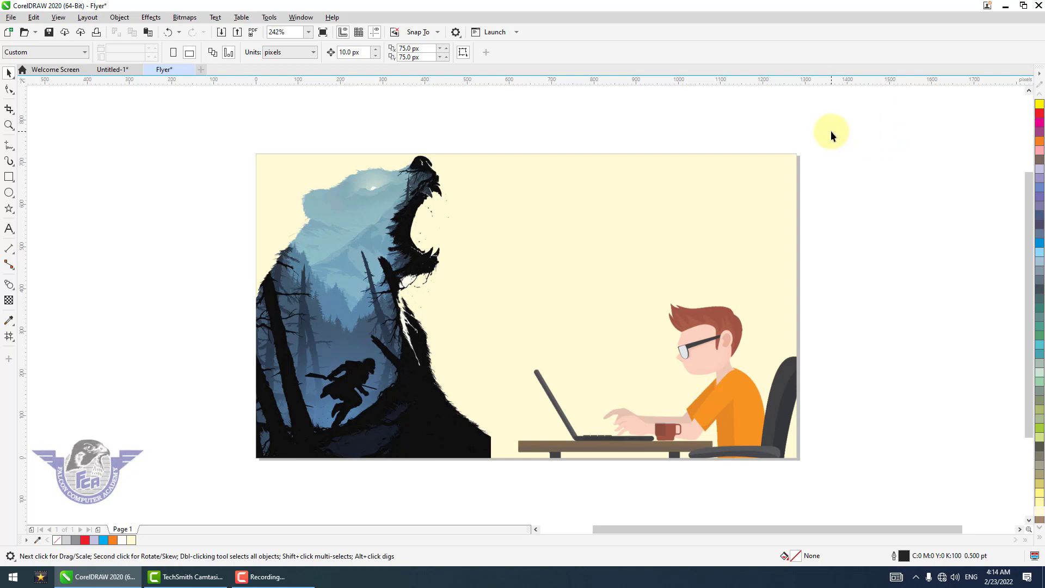
# Select the whole flyer artwork and start exporting it, with the Desktop as the destination folder.
pyautogui.moveTo(644, 387); pyautogui.dragTo(313, 481)
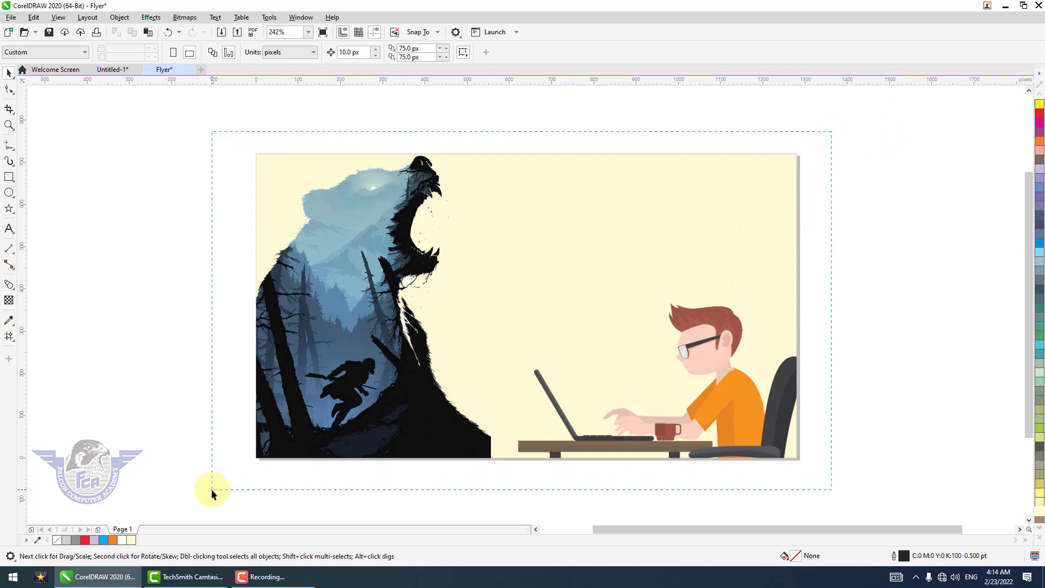
pyautogui.moveTo(211, 489); pyautogui.dragTo(212, 487)
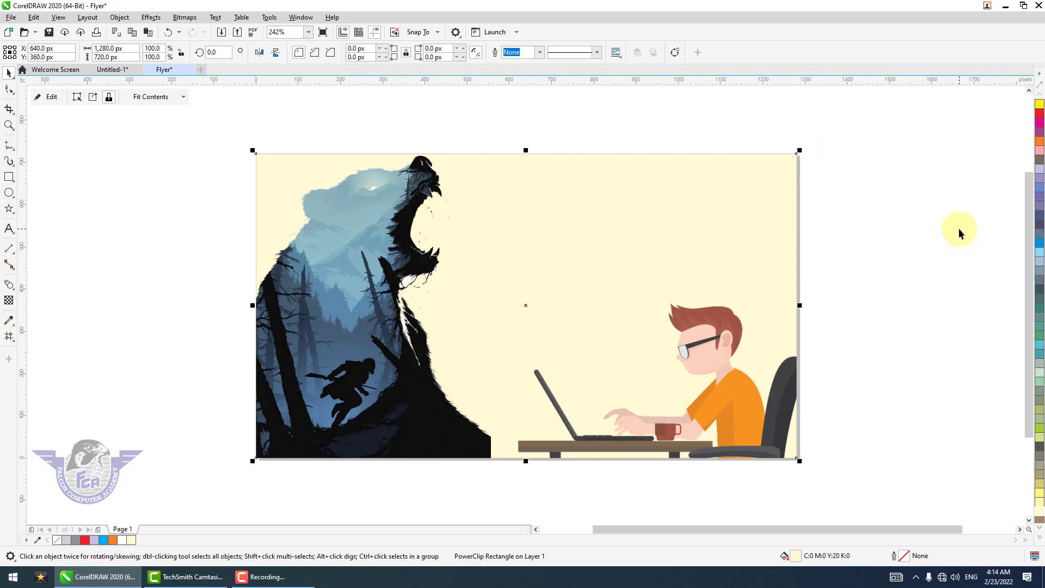
pyautogui.hotkey('ctrl', 'e')
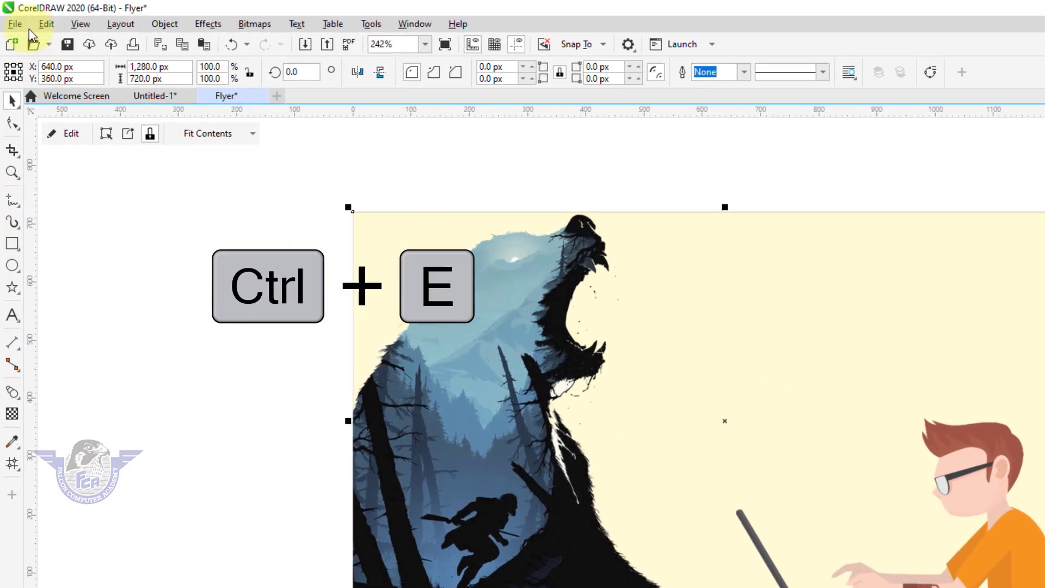
pyautogui.click(11, 18)
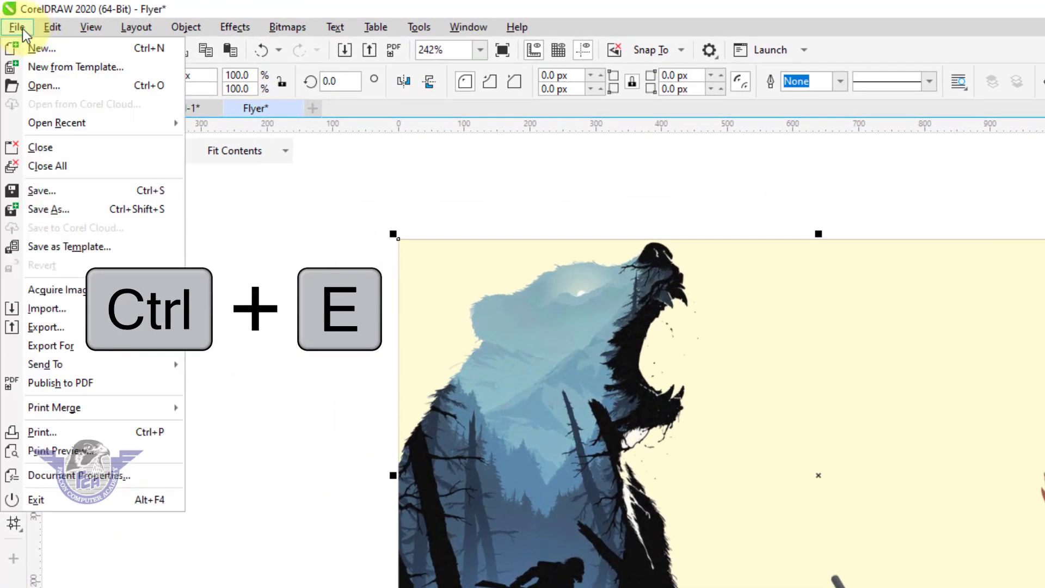
pyautogui.click(77, 327)
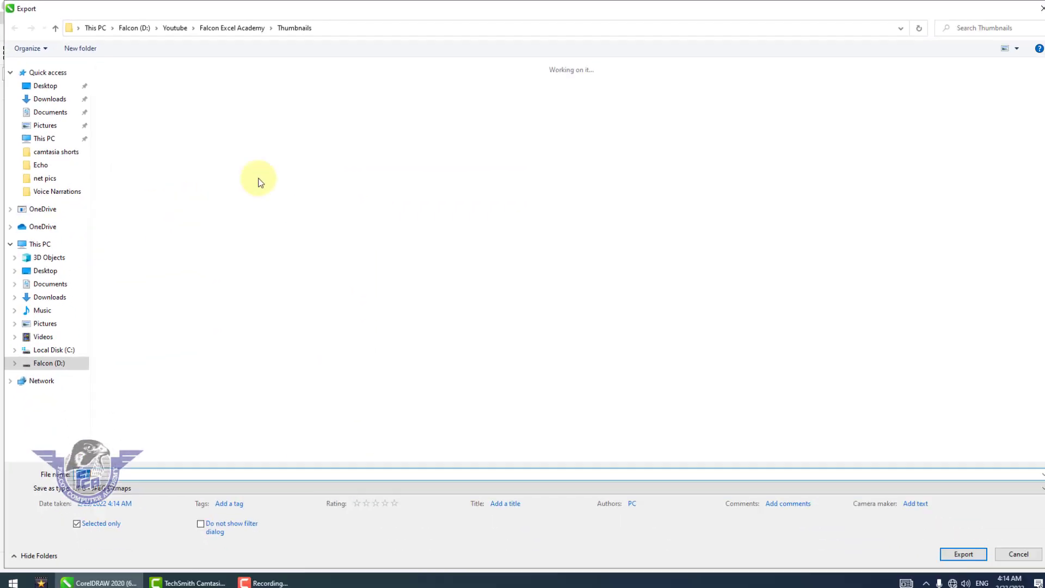
pyautogui.click(53, 90)
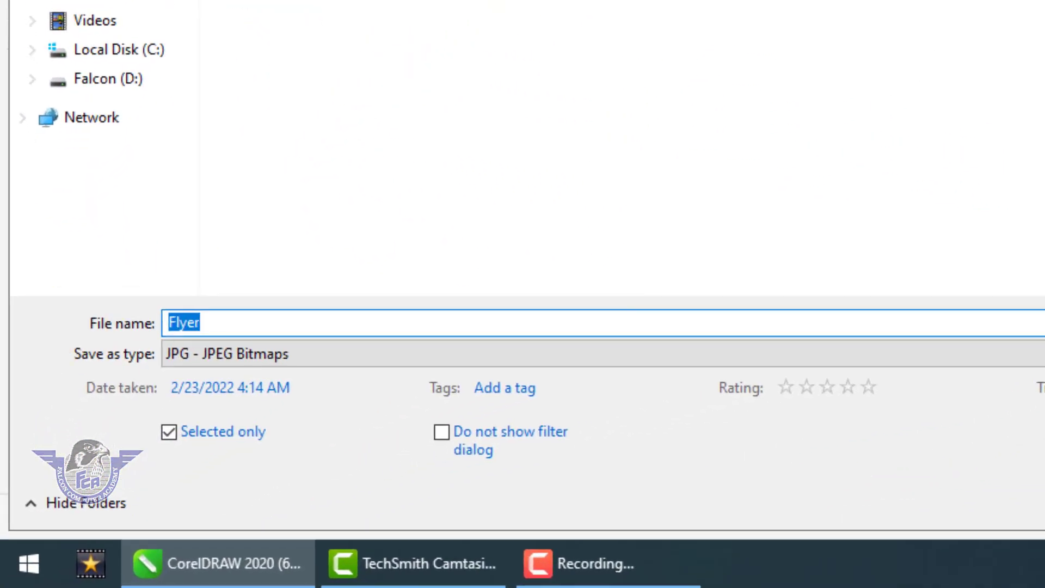
# Name the export file thumbnails, choose JPG - JPEG Bitmaps as its type, and proceed to the JPEG settings.
pyautogui.write('thumbnails')
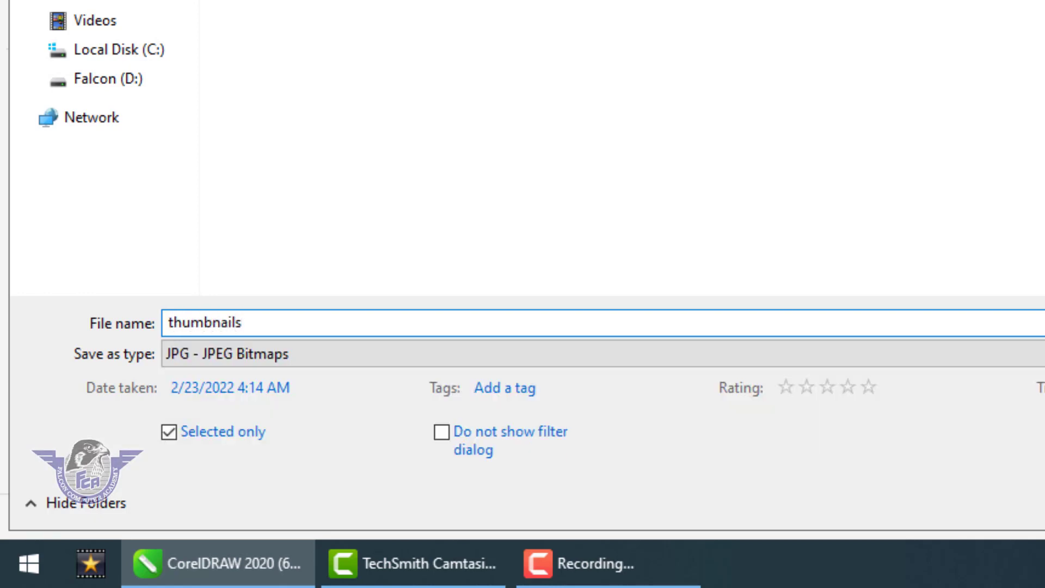
pyautogui.click(194, 357)
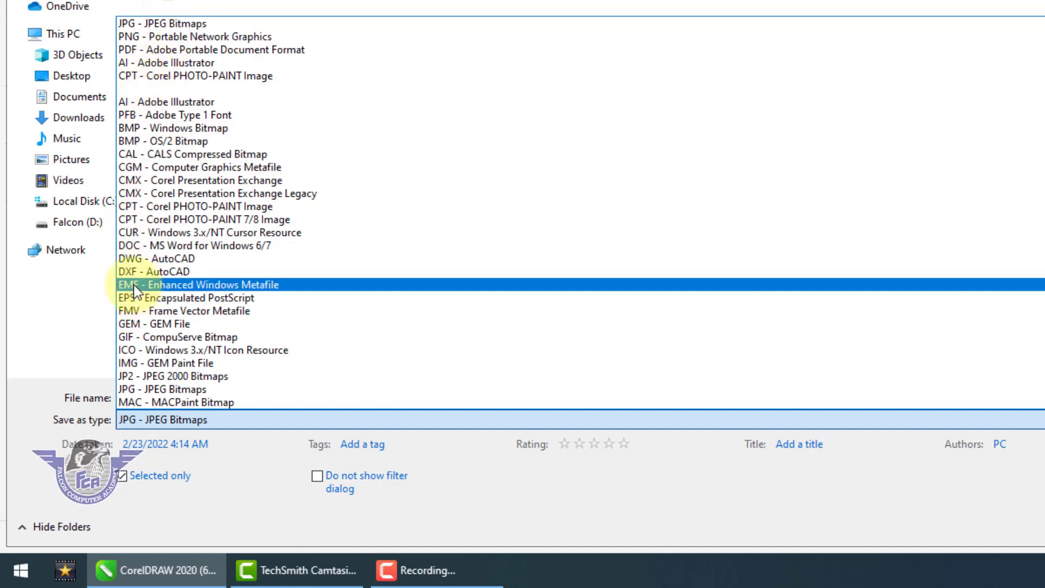
pyautogui.click(190, 22)
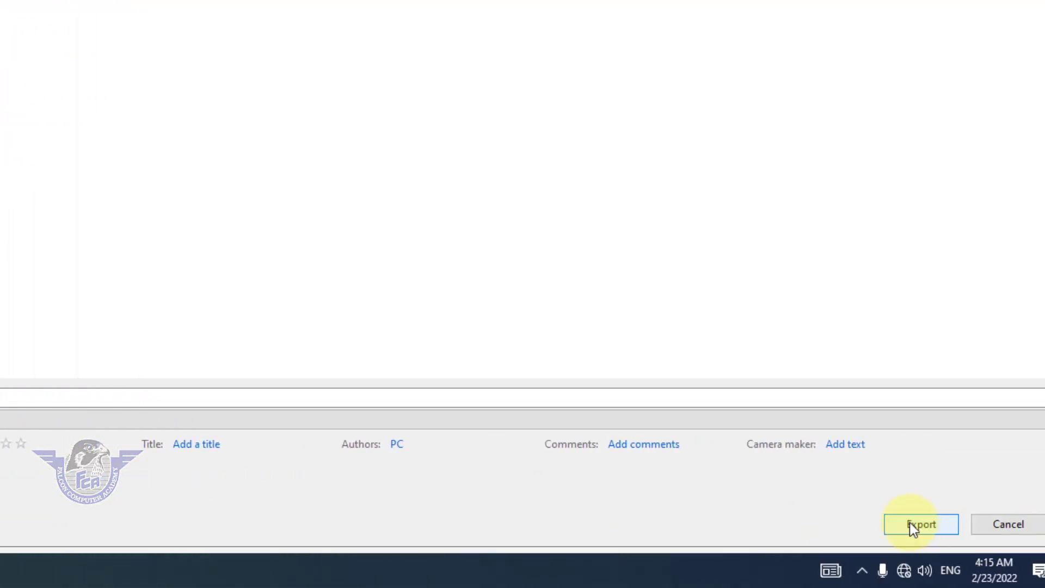
pyautogui.click(914, 525)
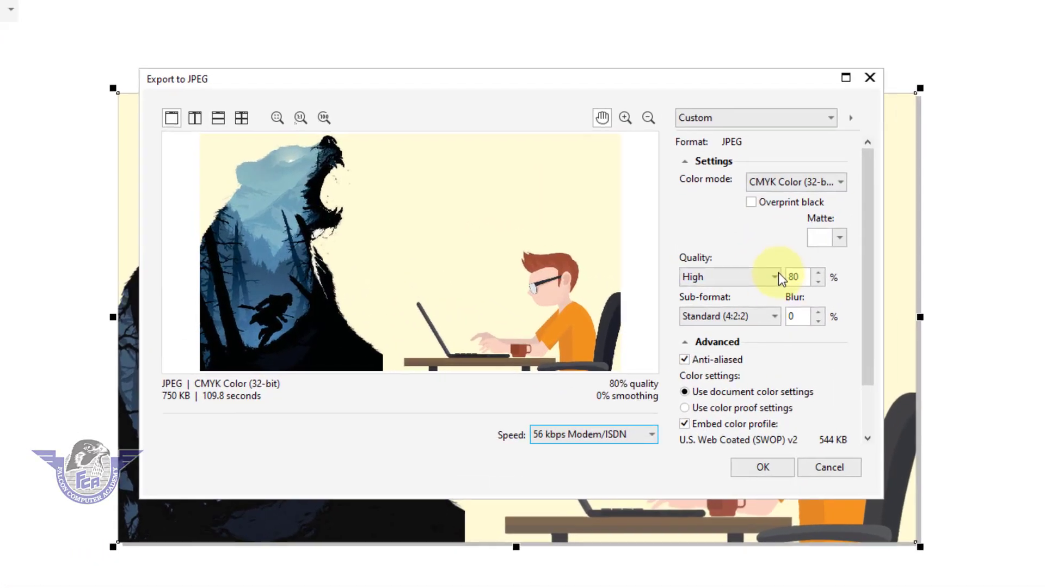
# Set the JPEG quality to Highest and complete the export.
pyautogui.click(701, 278)
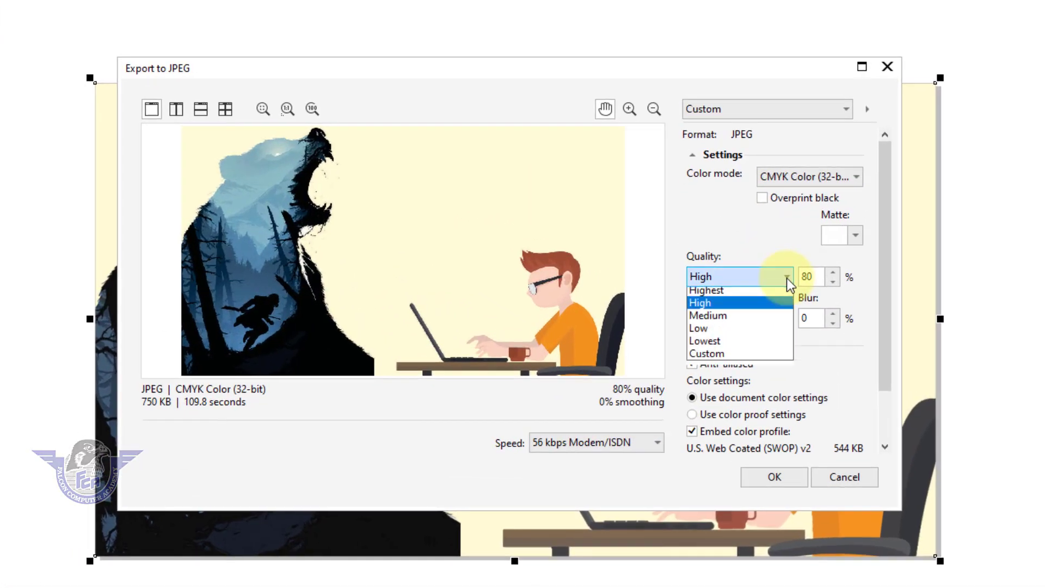
pyautogui.click(750, 294)
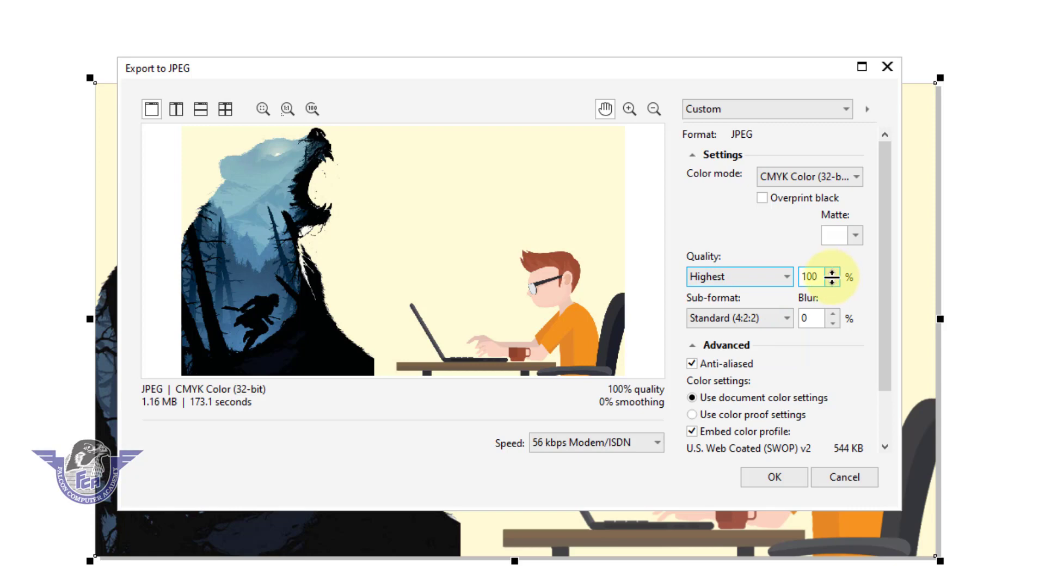
pyautogui.click(757, 477)
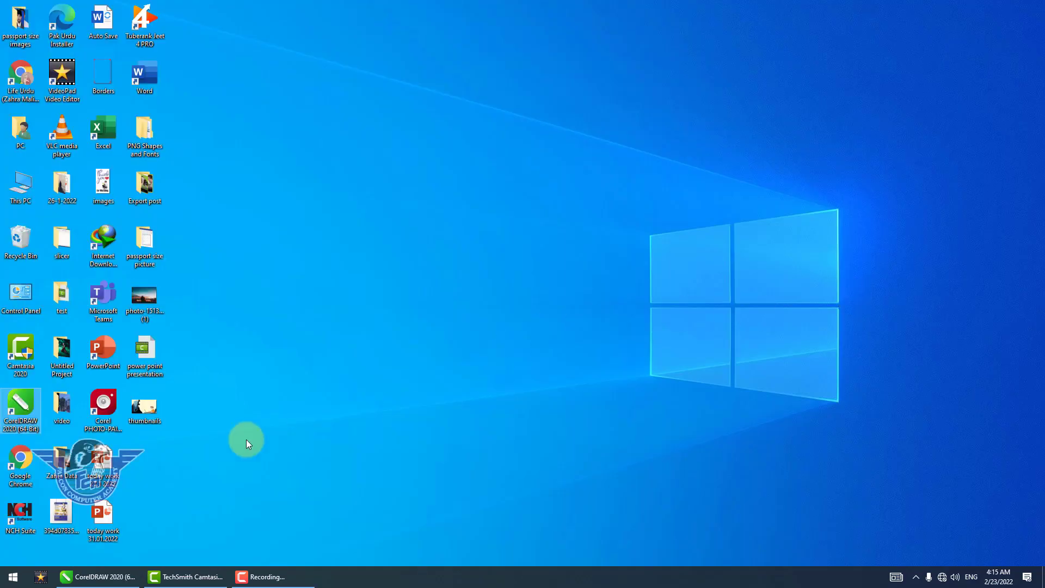
# View the exported thumbnails image from the desktop at full window size, close it, and return to CorelDRAW.
pyautogui.doubleClick(152, 407)
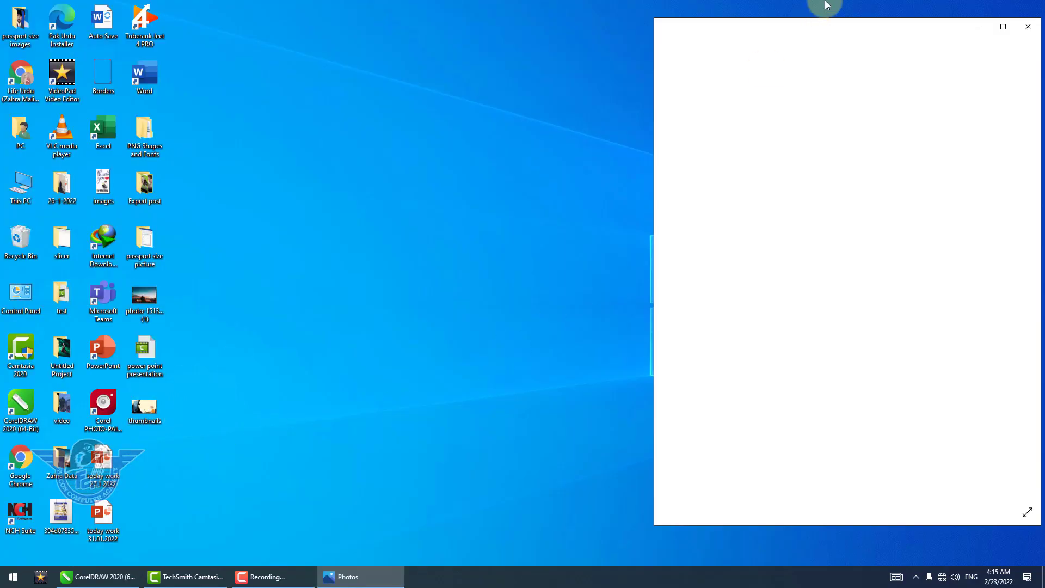
pyautogui.click(1002, 26)
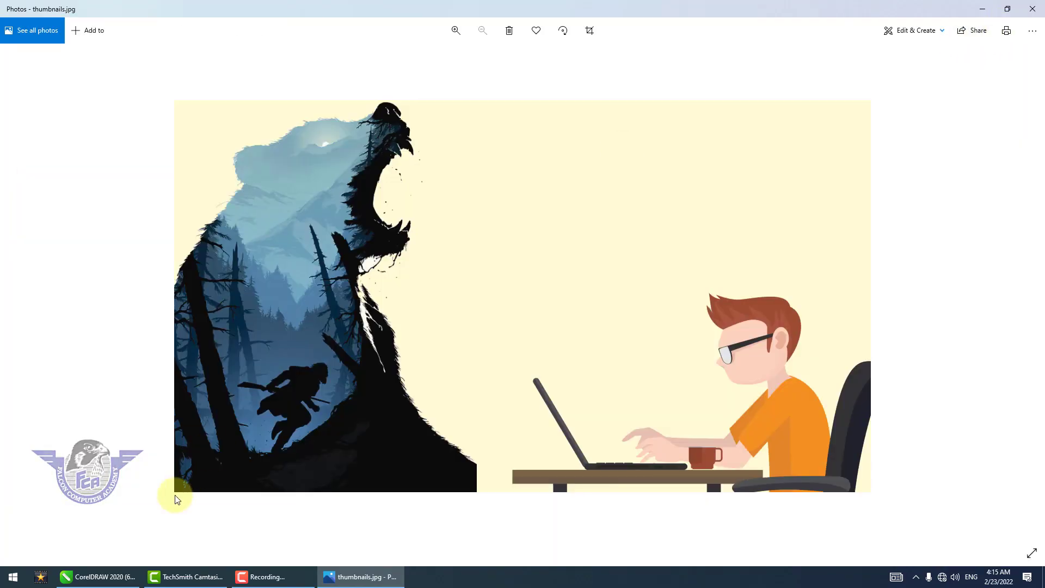
pyautogui.click(1033, 11)
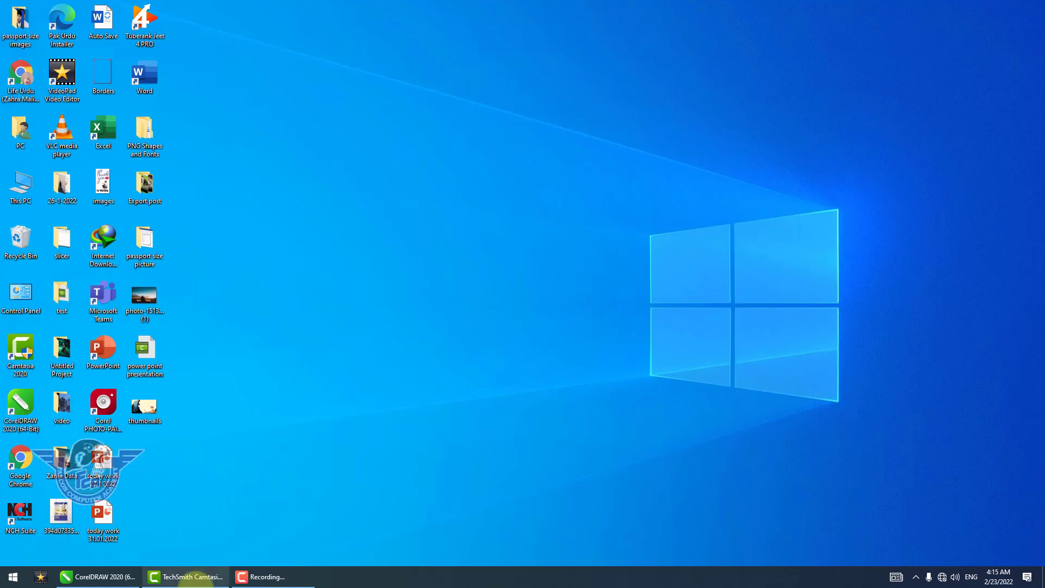
pyautogui.click(96, 577)
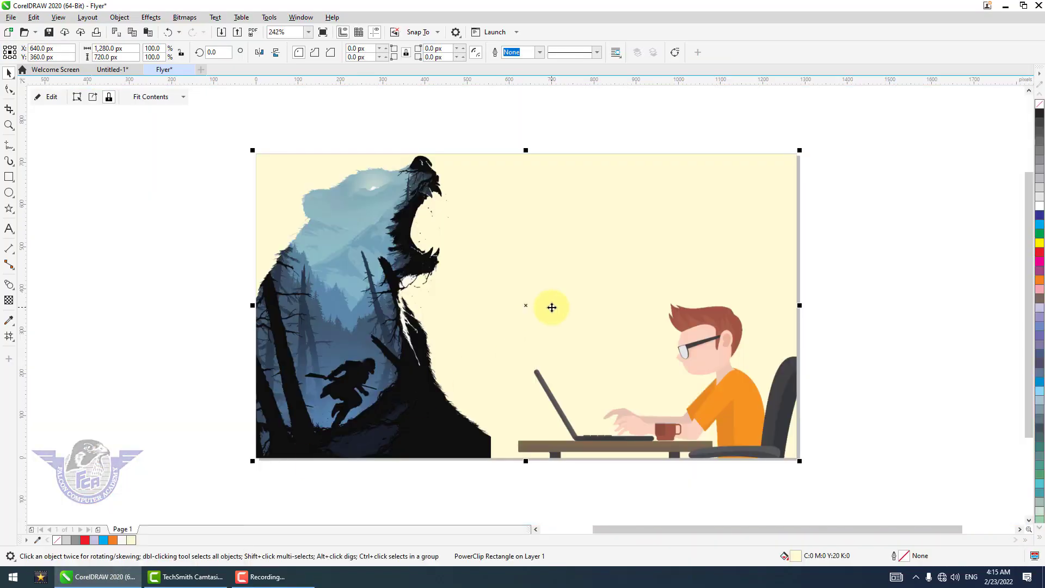
# Deselect the frame and draw a circle about 375 px in diameter between the bear and the man.
pyautogui.click(871, 277)
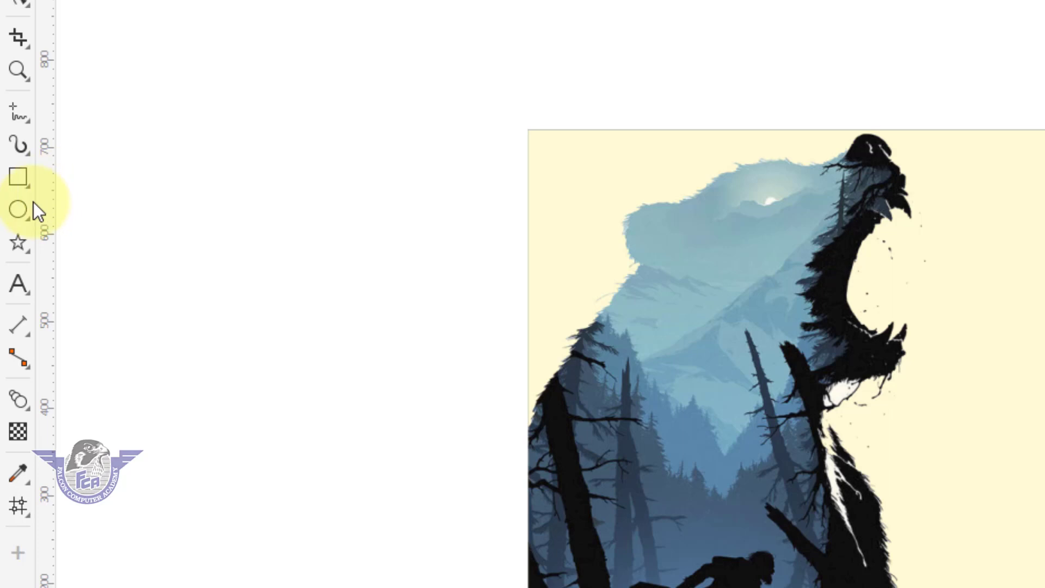
pyautogui.click(34, 202)
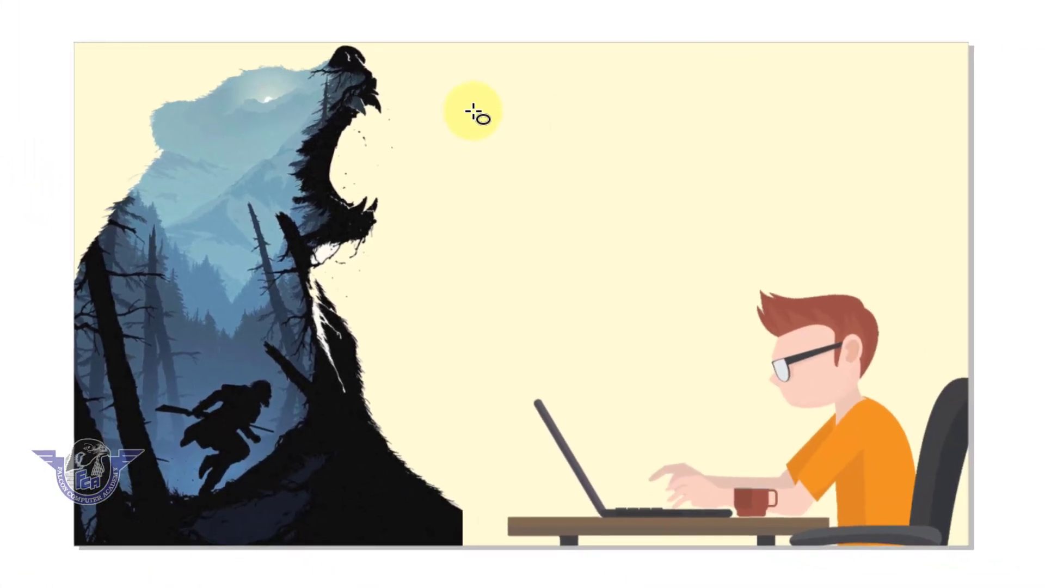
pyautogui.moveTo(471, 111); pyautogui.dragTo(702, 374)
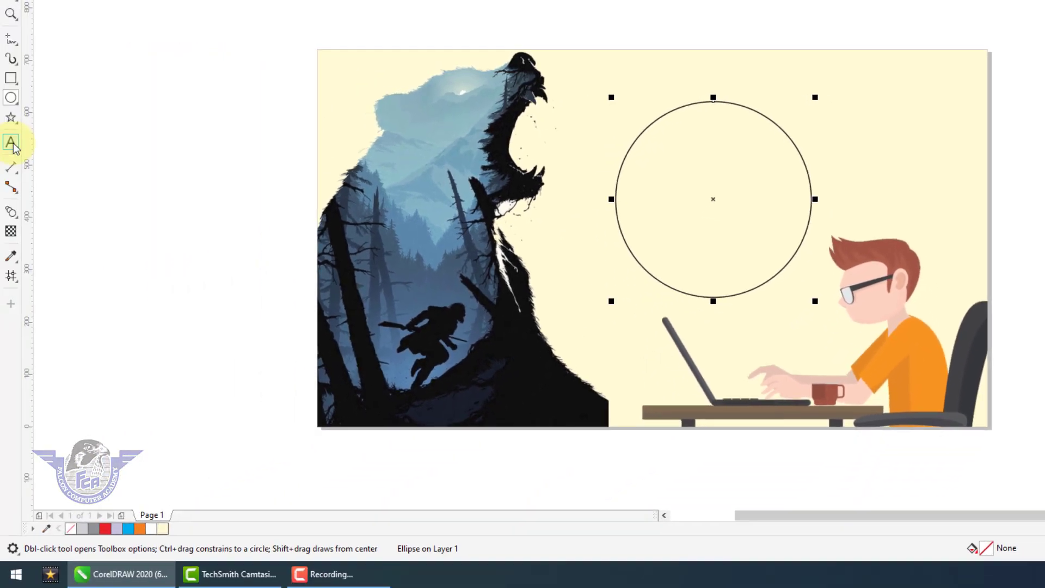
# Add the artistic text "Graphics and Designing Course" above the flyer page and select it as an object.
pyautogui.click(11, 142)
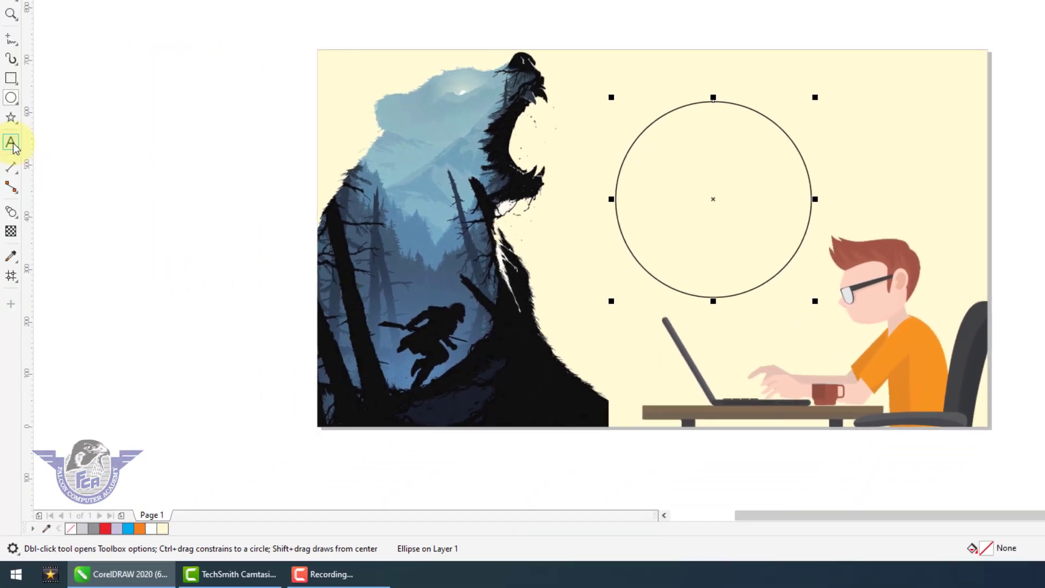
pyautogui.click(440, 28)
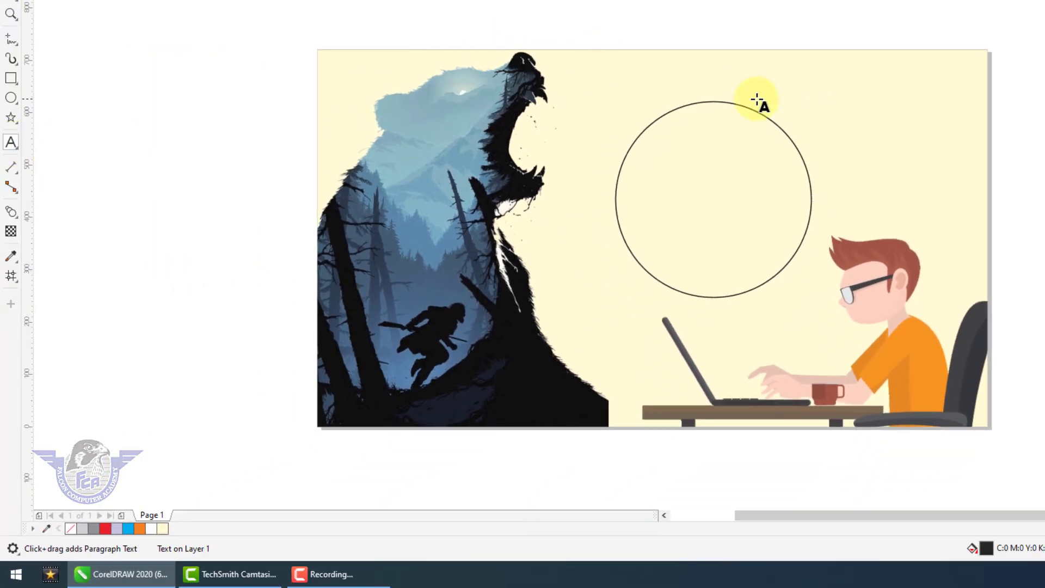
pyautogui.write('Graphics ')
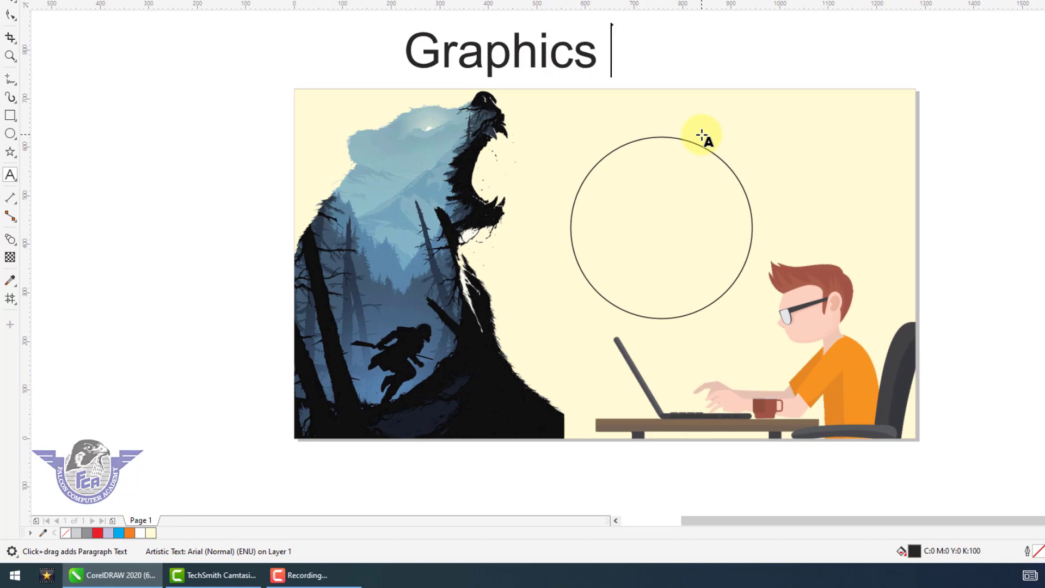
pyautogui.write('and Designing Cou')
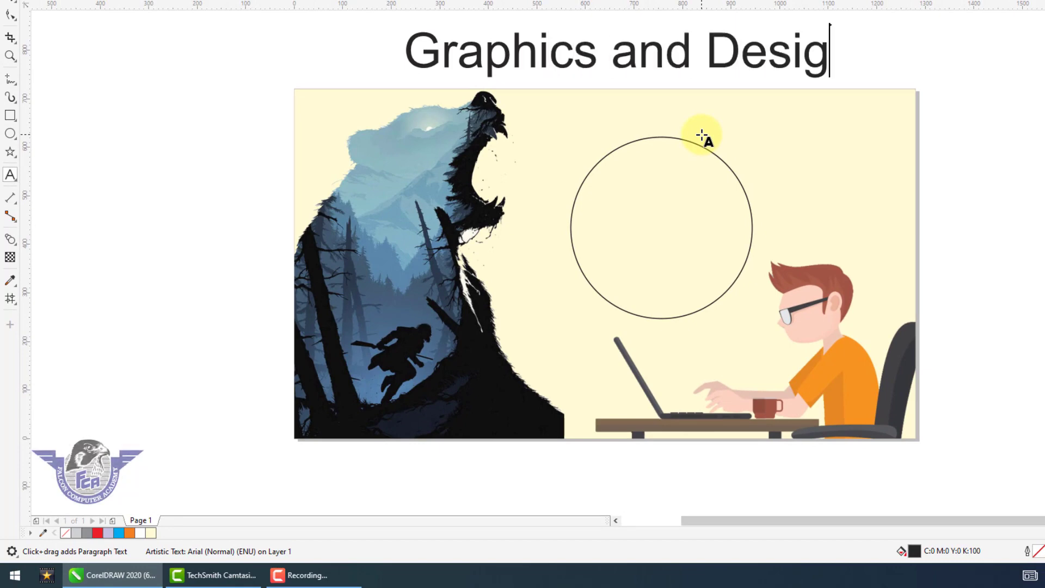
pyautogui.write('rse')
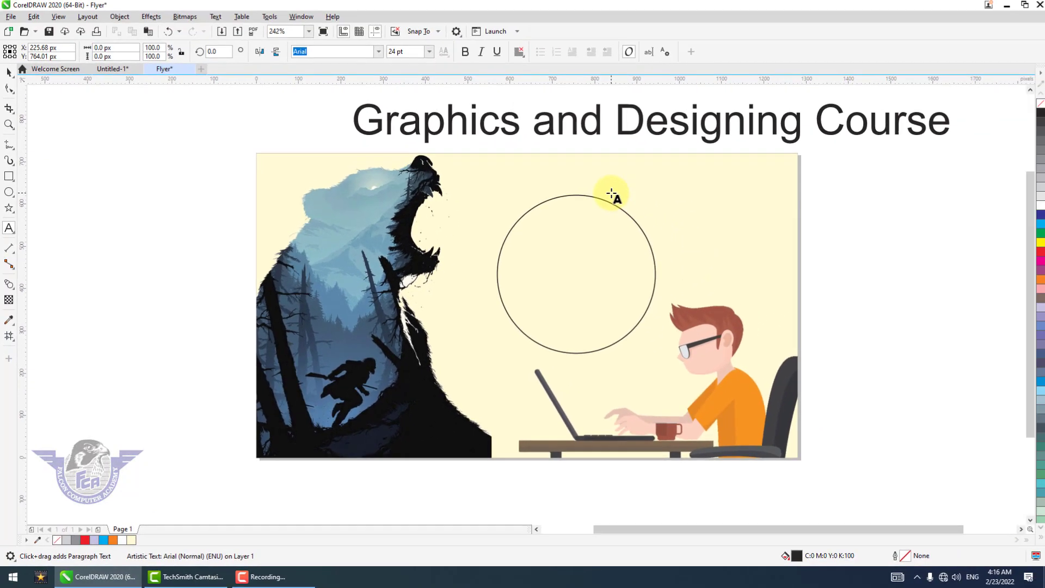
pyautogui.click(10, 72)
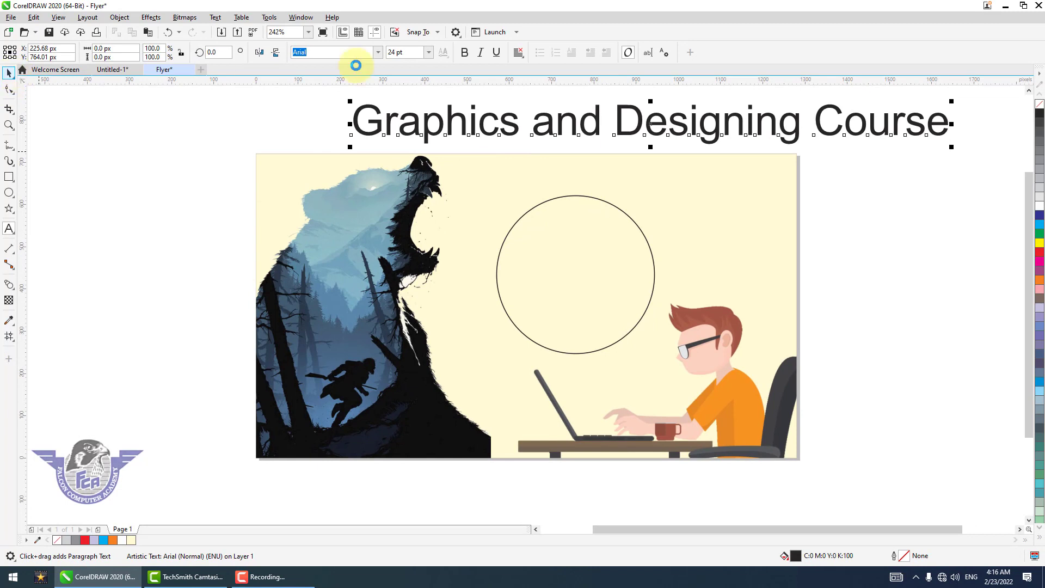
# Make the title text bold and scale it down proportionally to about 12.9 pt.
pyautogui.click(464, 52)
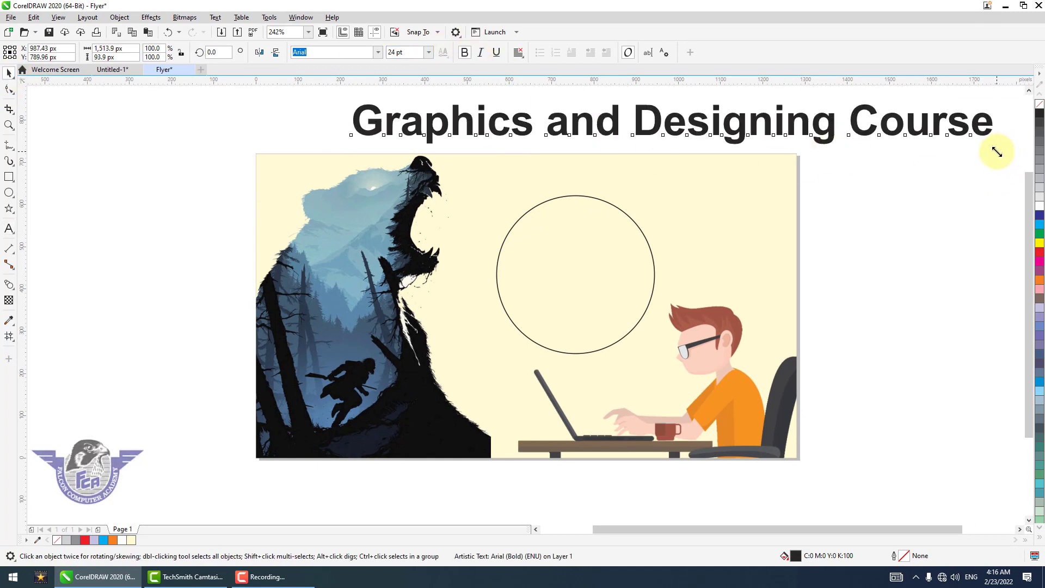
pyautogui.moveTo(997, 152); pyautogui.dragTo(700, 142)
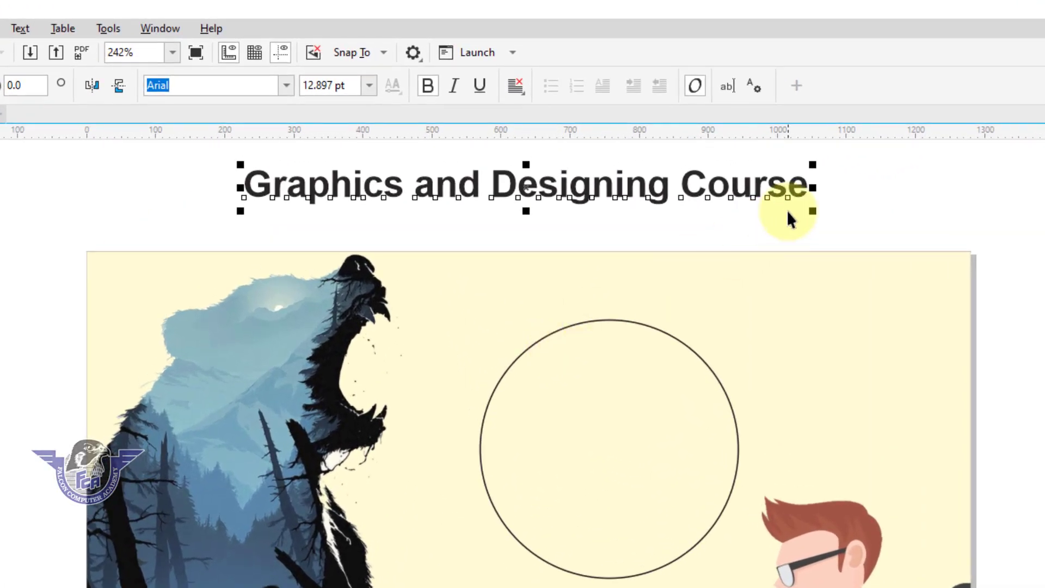
pyautogui.click(835, 200)
pyautogui.click(758, 194)
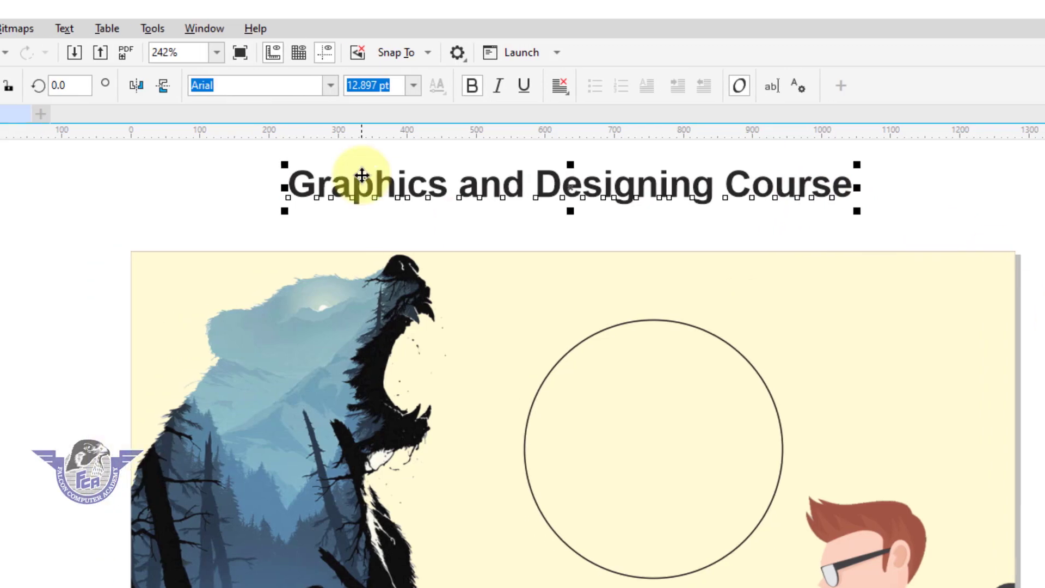
# Fit the title text to the outside of the circle, centred over its upper arc.
pyautogui.click(61, 28)
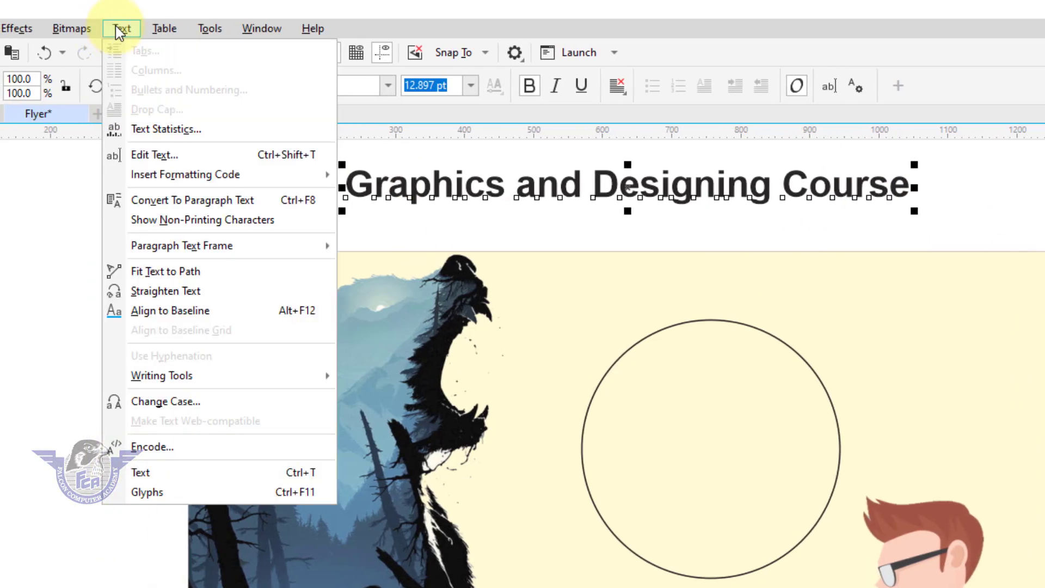
pyautogui.click(212, 271)
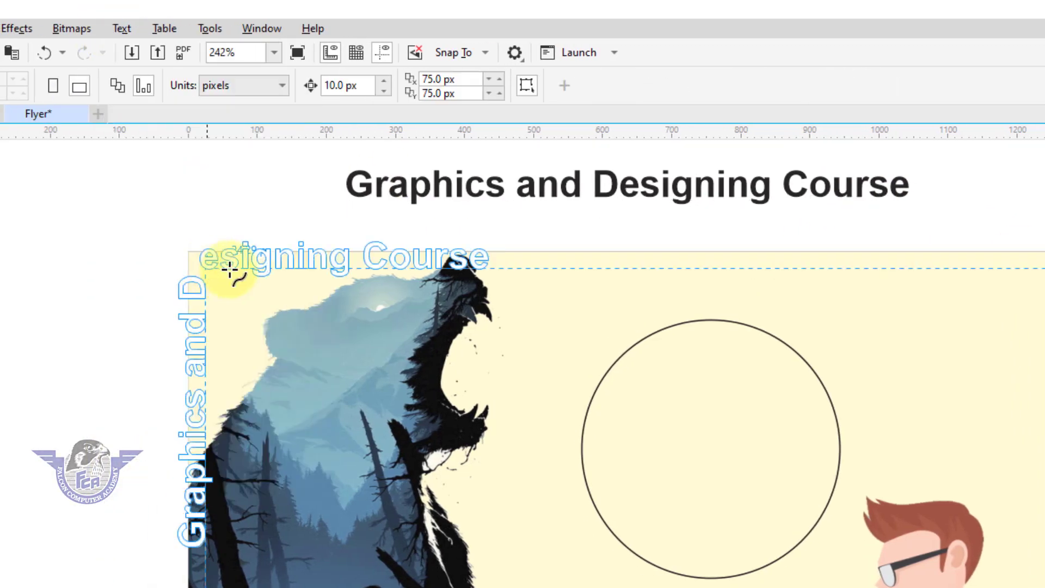
pyautogui.click(714, 324)
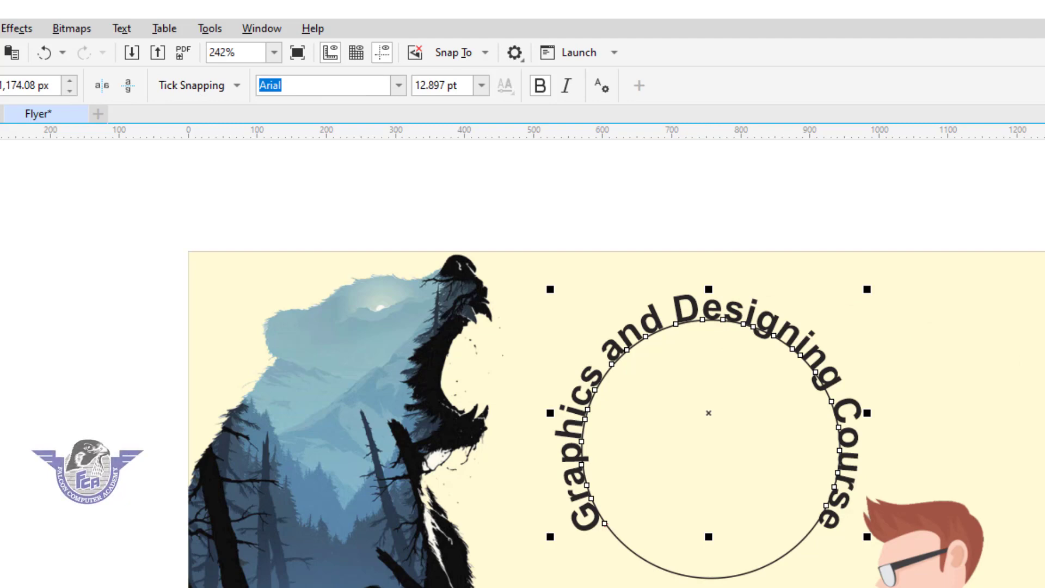
pyautogui.click(838, 348)
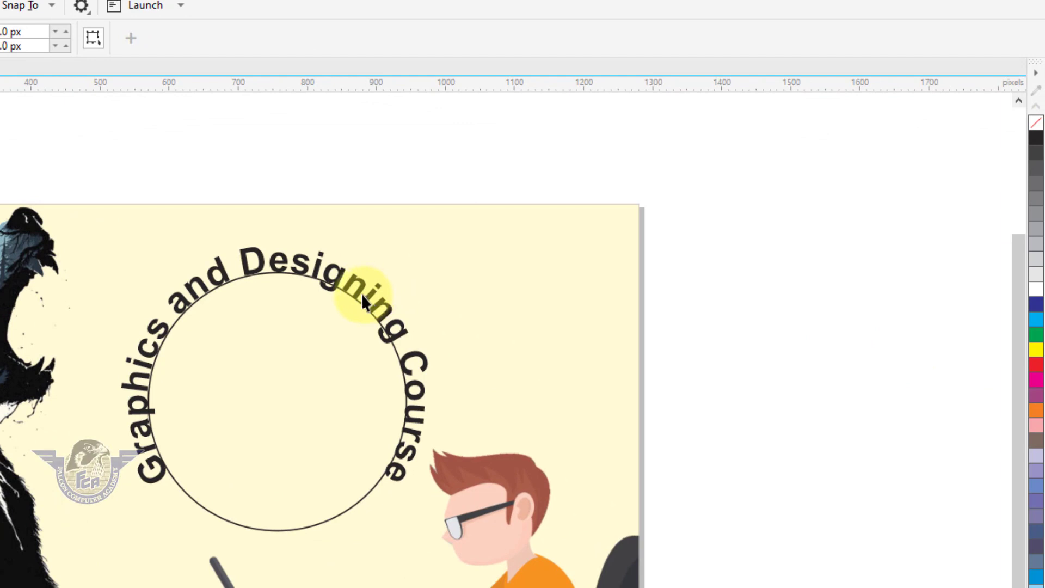
# Try removing the outline from the circle and its fitted text together, and undo the change.
pyautogui.click(358, 293)
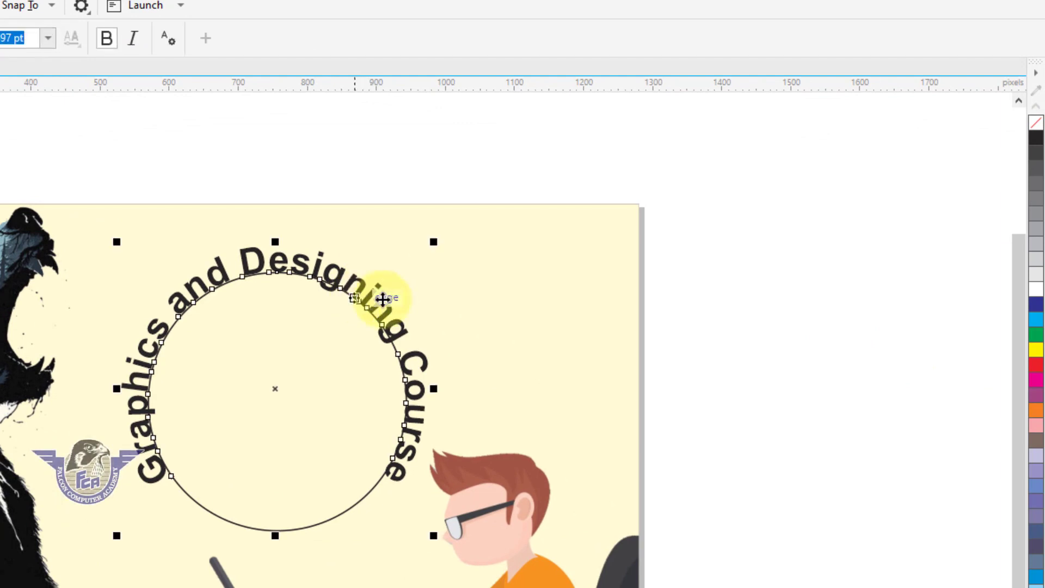
pyautogui.rightClick(1037, 131)
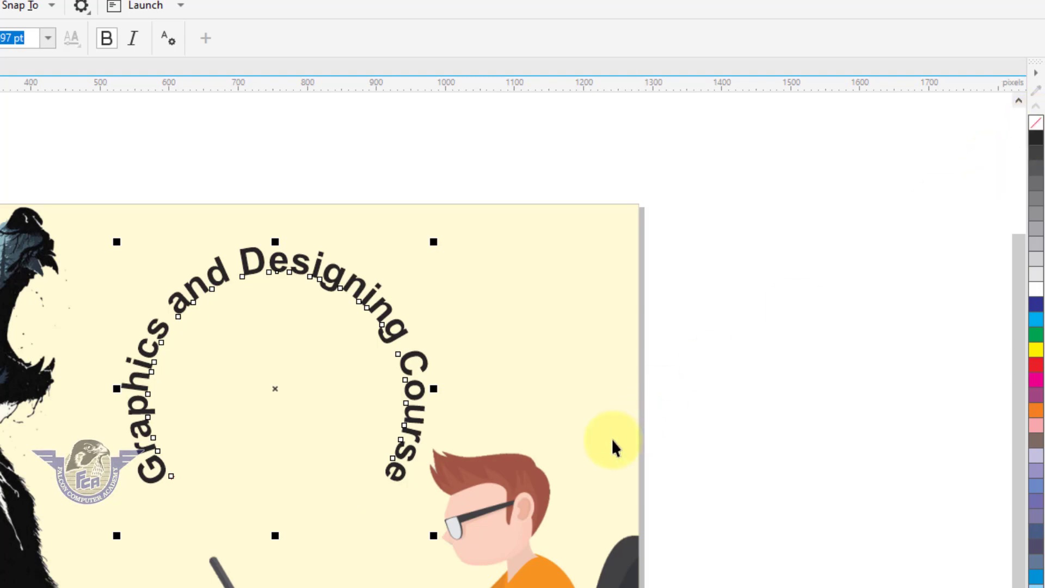
pyautogui.hotkey('ctrl', 'z')
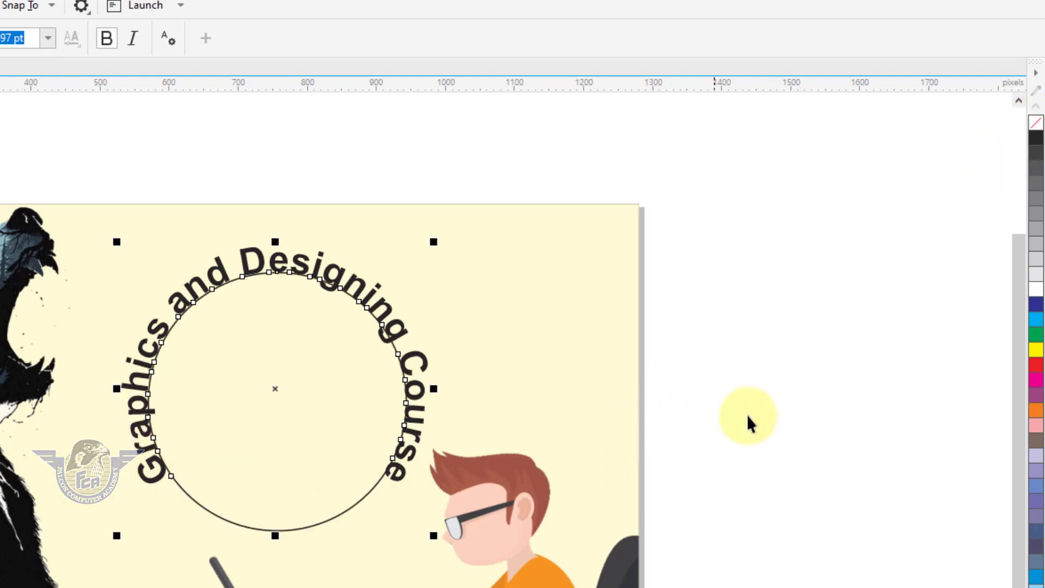
# Delete only the circle from the curved text, and undo back to the straight, non-bold title with the separate circle.
pyautogui.click(758, 425)
pyautogui.click(298, 528)
pyautogui.keyDown('ctrl'); pyautogui.click(299, 528); pyautogui.keyUp('ctrl')
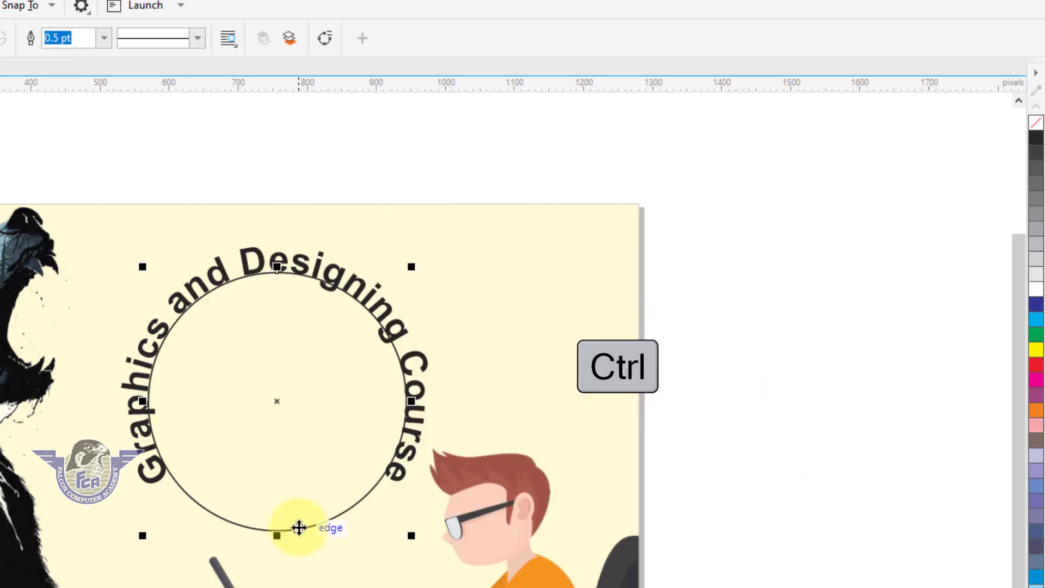
pyautogui.press('Delete')
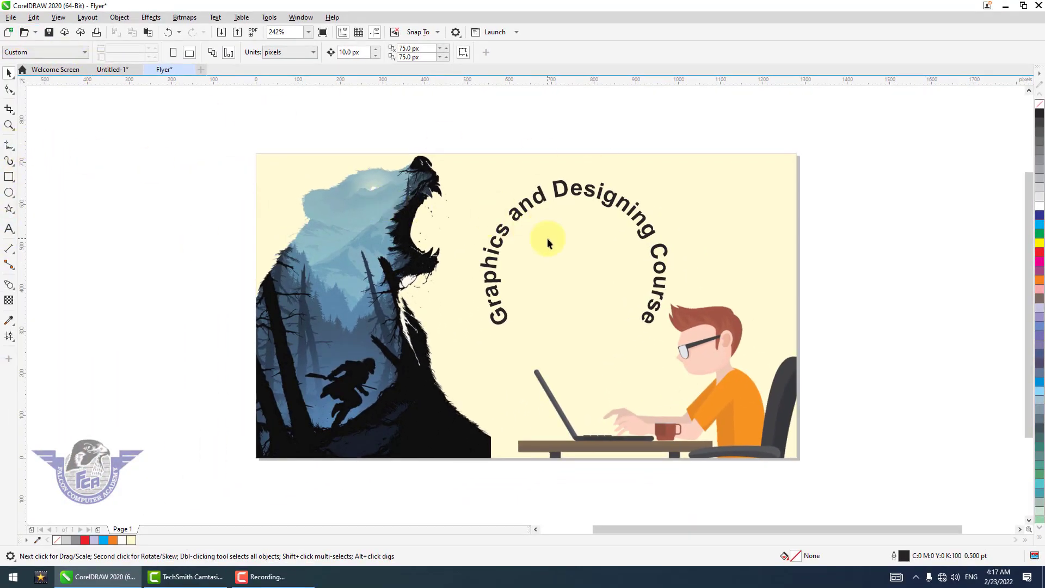
pyautogui.hotkey('ctrl', 'z')
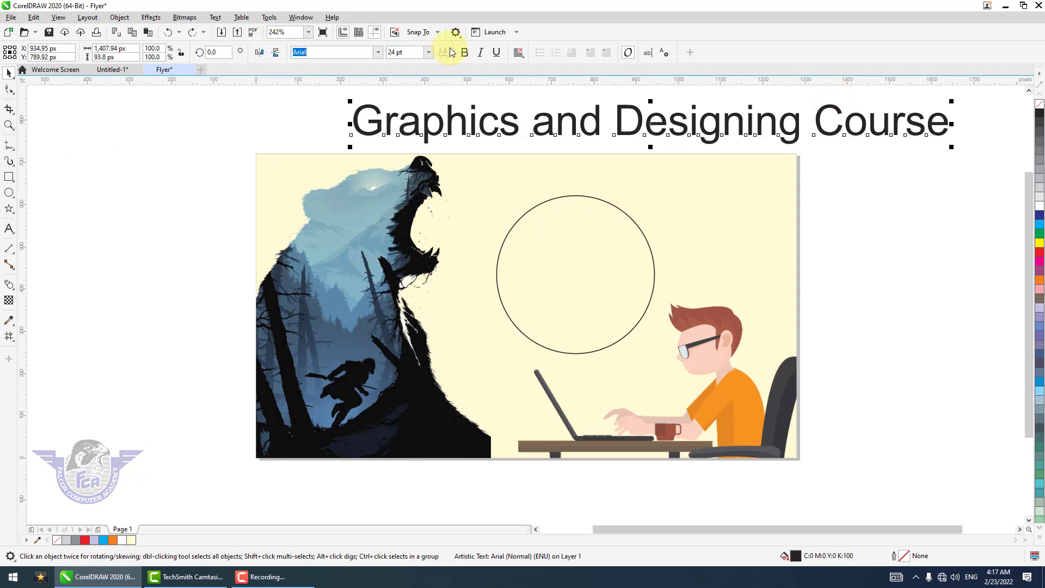
# Make the title text bold and delete the circle.
pyautogui.click(464, 53)
pyautogui.click(630, 215)
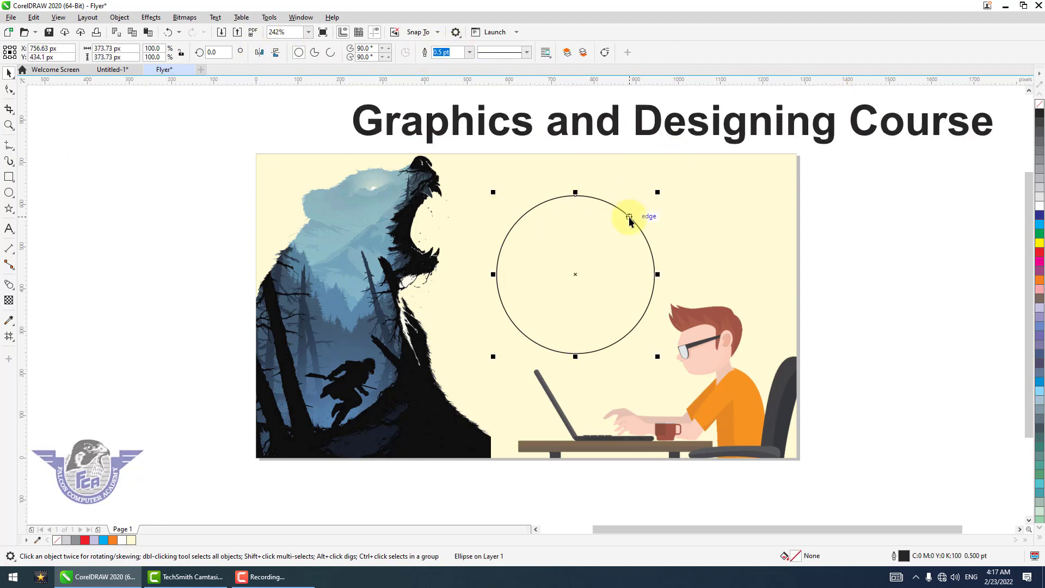
pyautogui.press('Delete')
# Scale the title text down proportionally to about 12.3 pt.
pyautogui.click(924, 133)
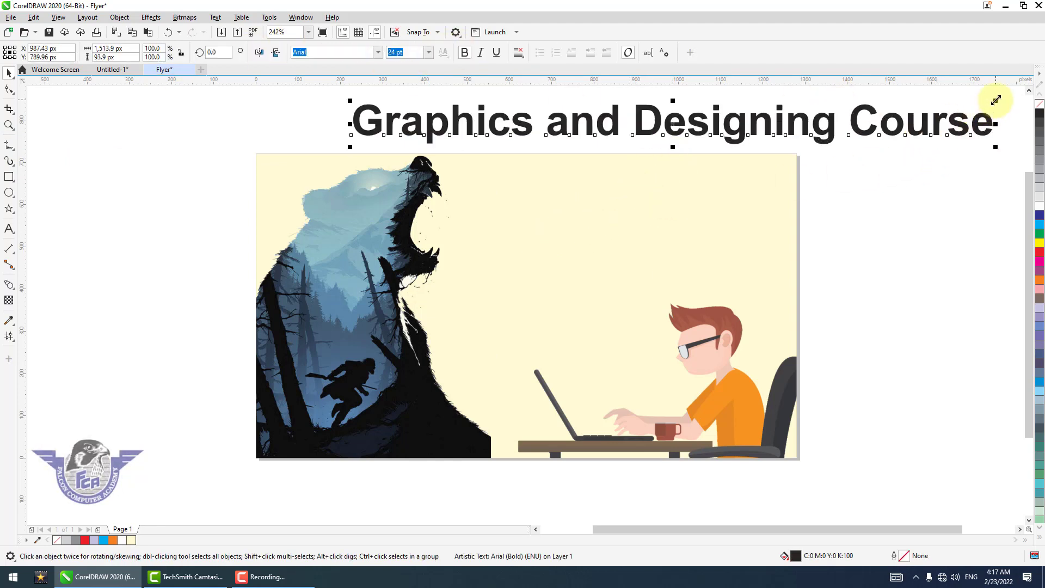
pyautogui.moveTo(994, 101); pyautogui.dragTo(684, 120)
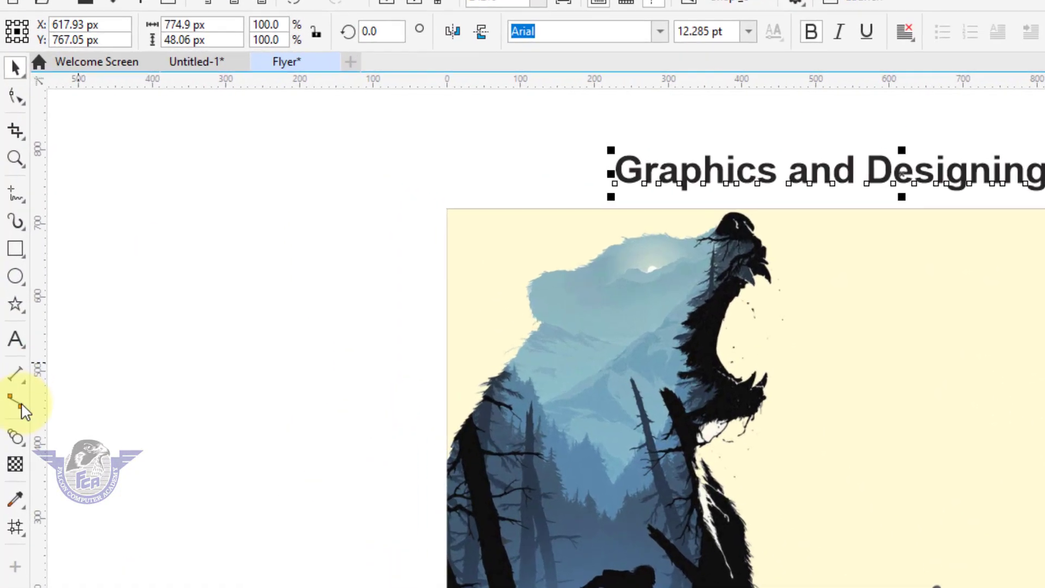
# Draw a straight horizontal line about 662 px long between the bear and the page's right edge, above the man.
pyautogui.click(13, 206)
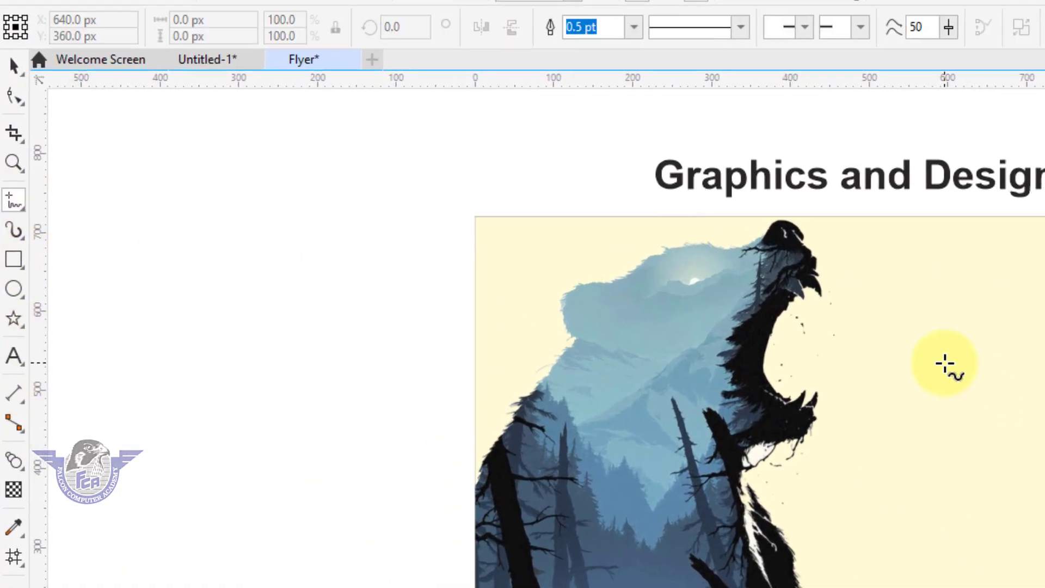
pyautogui.click(920, 371)
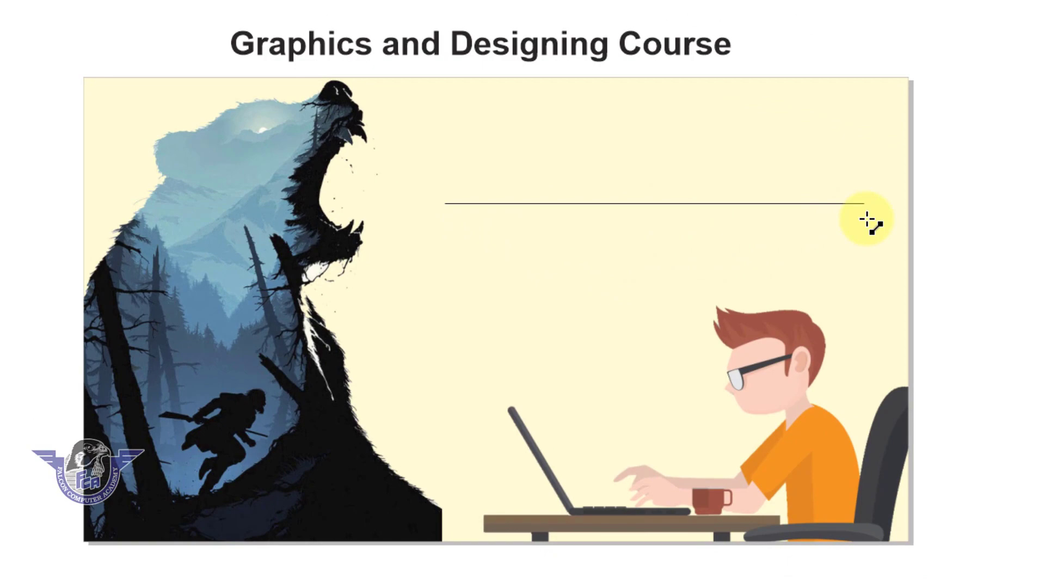
pyautogui.click(867, 220)
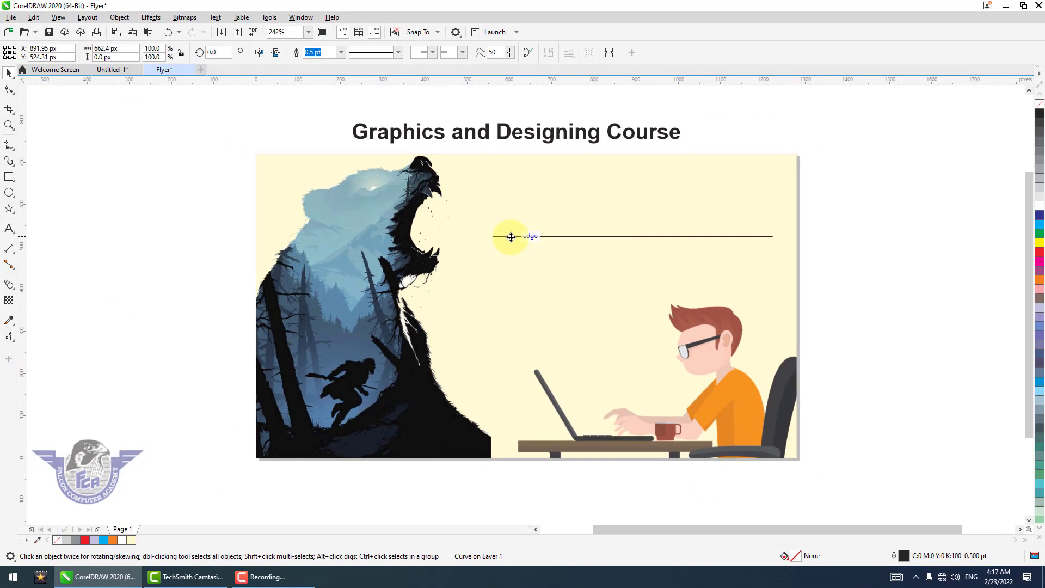
# Convert the line to a curve and shape it into an S-wave about 803 by 134 px, starting at the bear's mouth.
pyautogui.doubleClick(511, 236)
pyautogui.rightClick(511, 236)
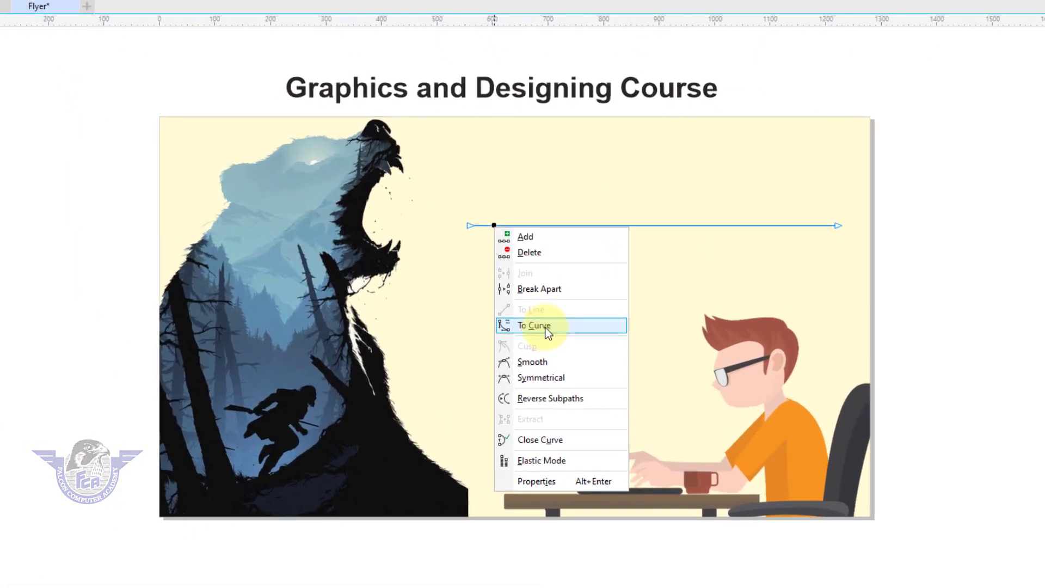
pyautogui.click(541, 313)
pyautogui.moveTo(593, 220); pyautogui.dragTo(580, 84)
pyautogui.moveTo(463, 225); pyautogui.dragTo(376, 225)
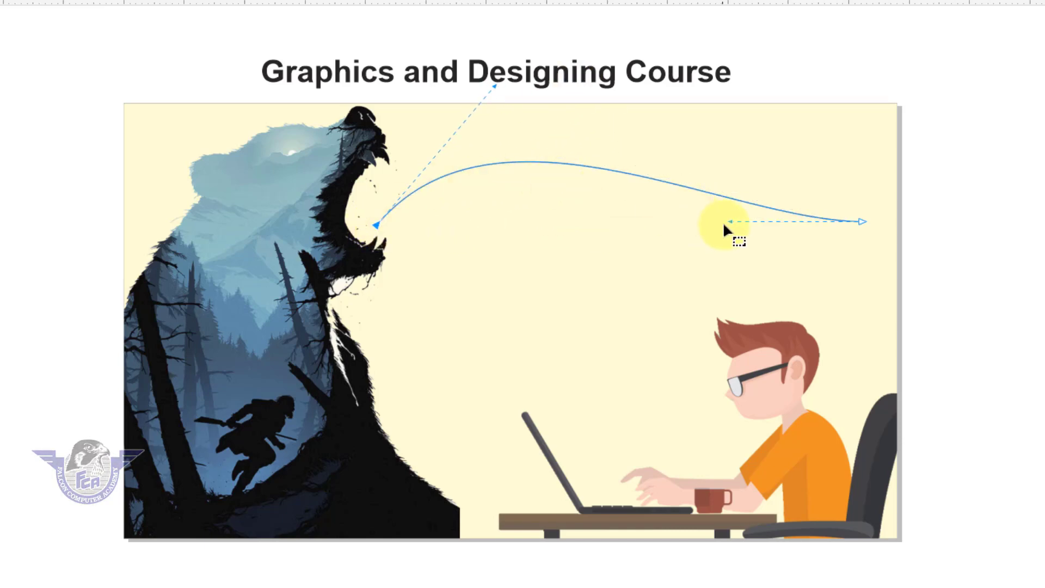
pyautogui.moveTo(730, 221); pyautogui.dragTo(675, 331)
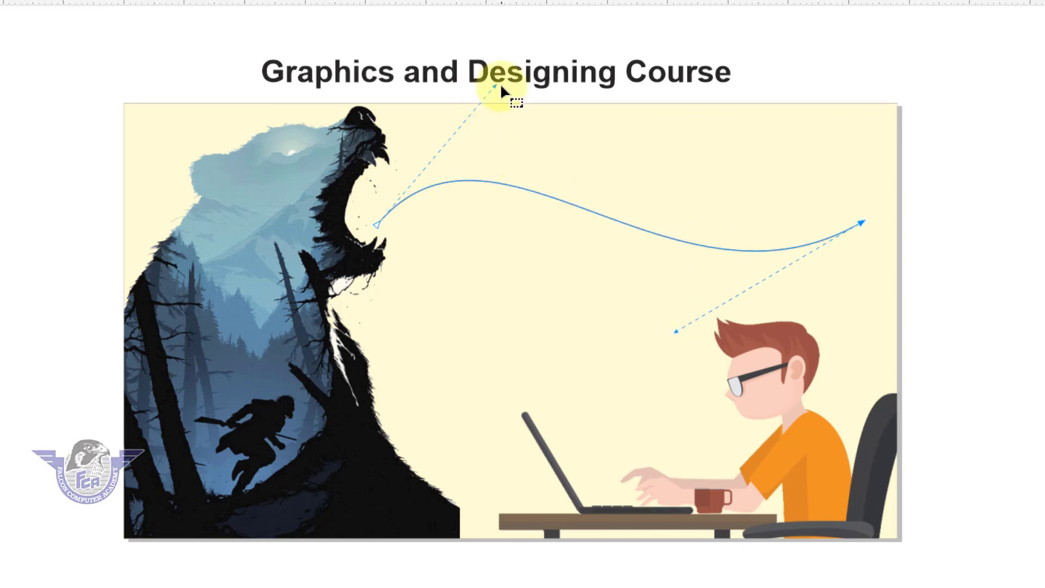
pyautogui.moveTo(496, 86); pyautogui.dragTo(531, 53)
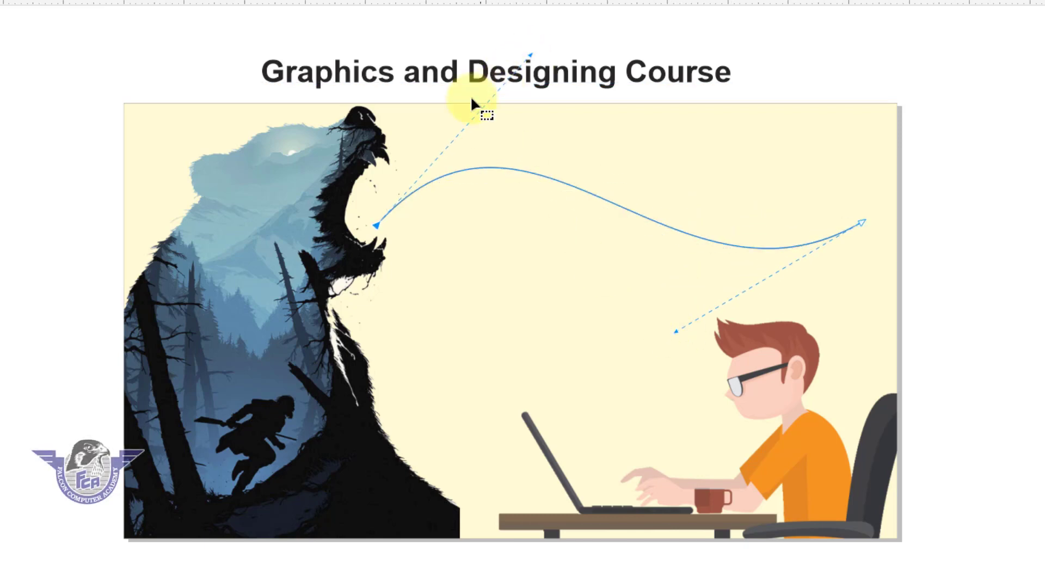
pyautogui.click(9, 73)
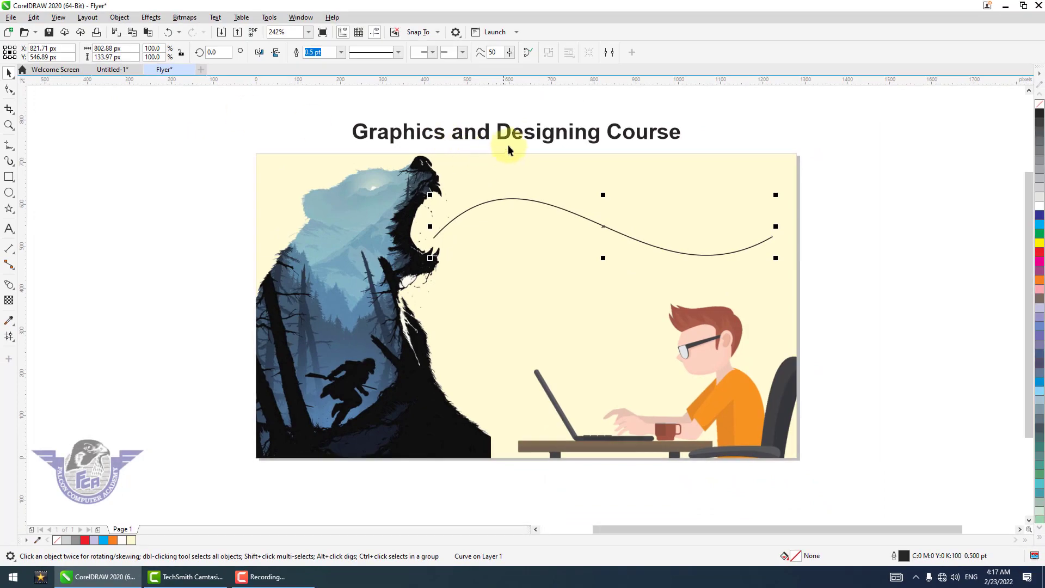
# Fit the title text to the wavy curve with no distance from the path and an offset of about 67 px.
pyautogui.click(523, 138)
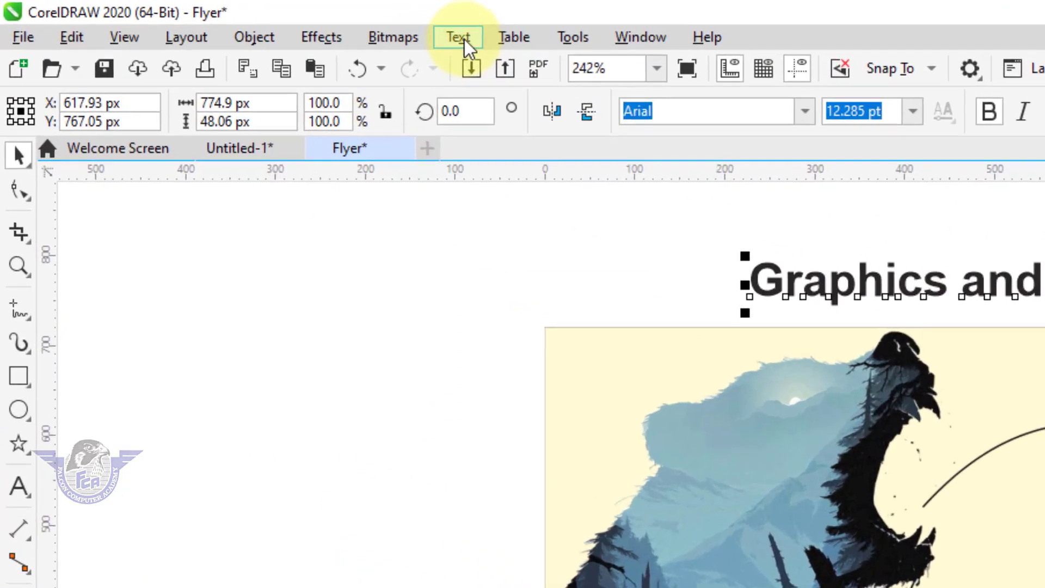
pyautogui.click(216, 18)
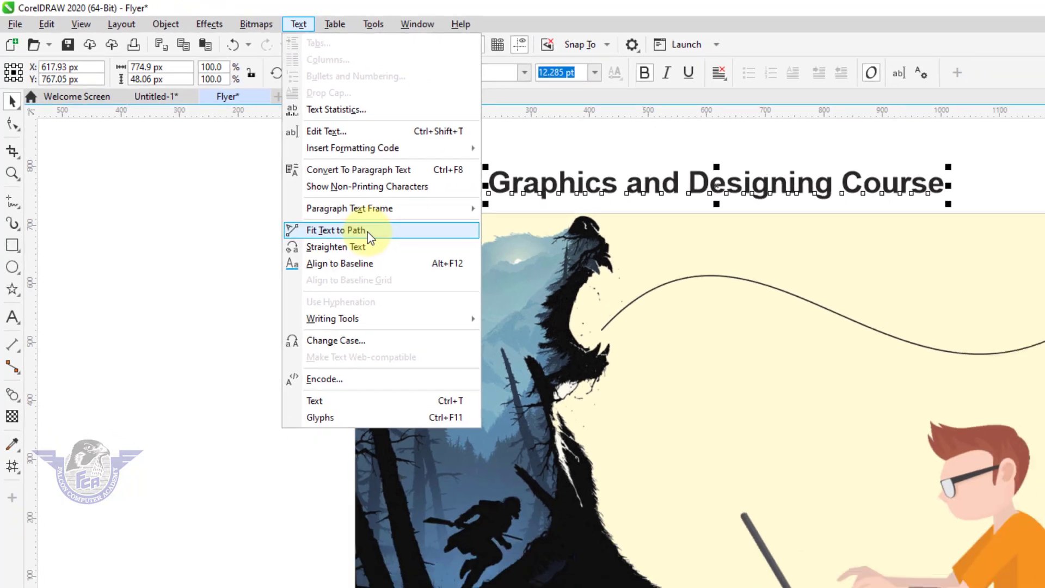
pyautogui.click(369, 230)
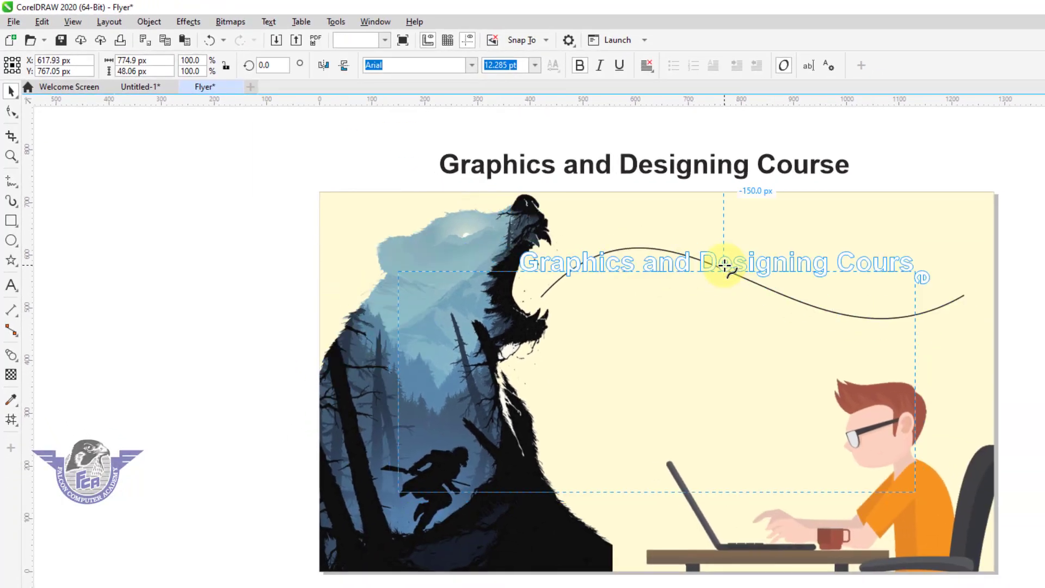
pyautogui.click(720, 283)
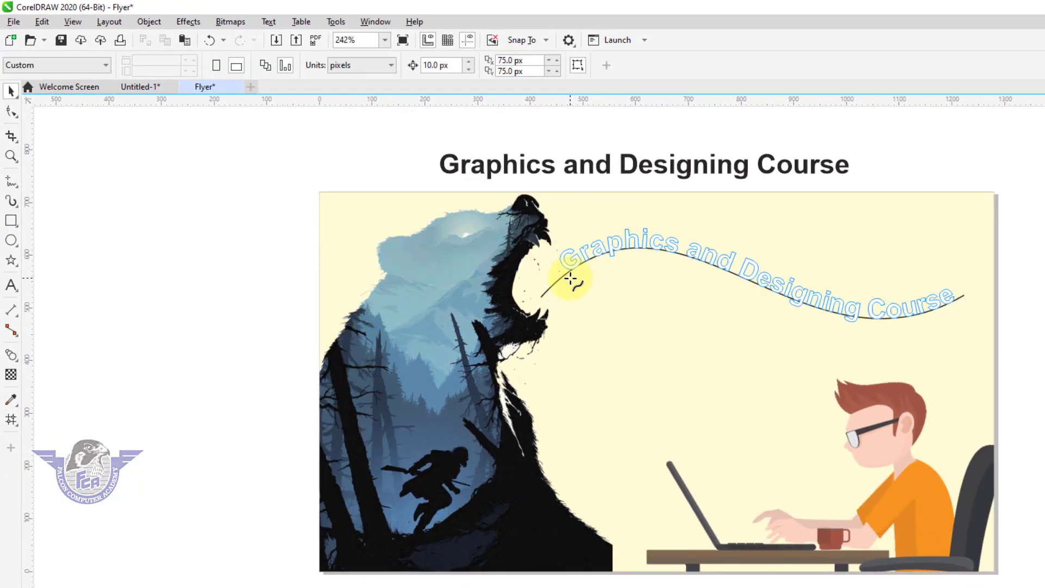
pyautogui.click(571, 279)
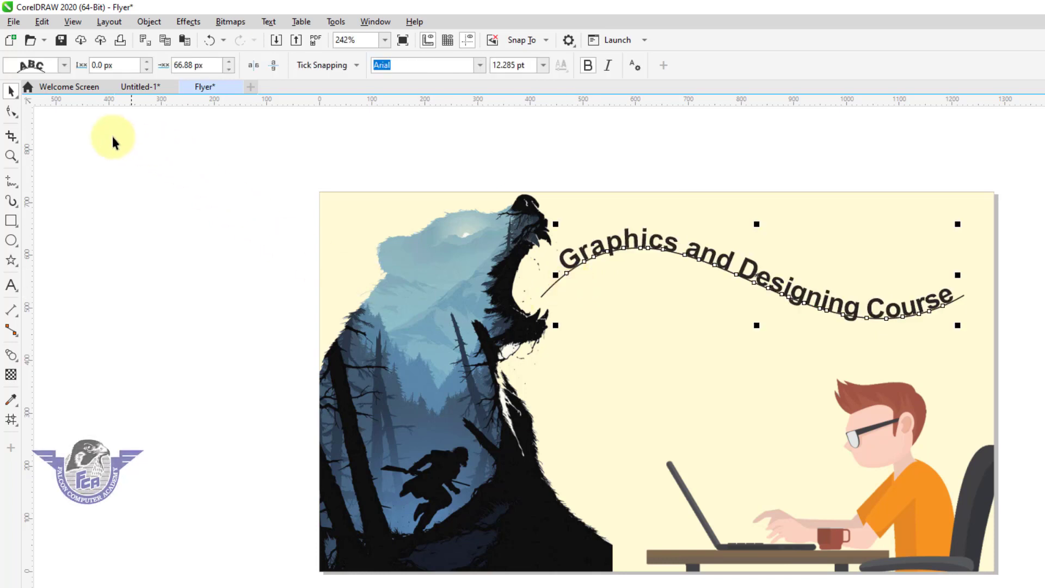
# Delete the wavy guide curve and enlarge the title to about 14.1 pt, spanning from the bear's mouth to the page's right edge.
pyautogui.click(545, 293)
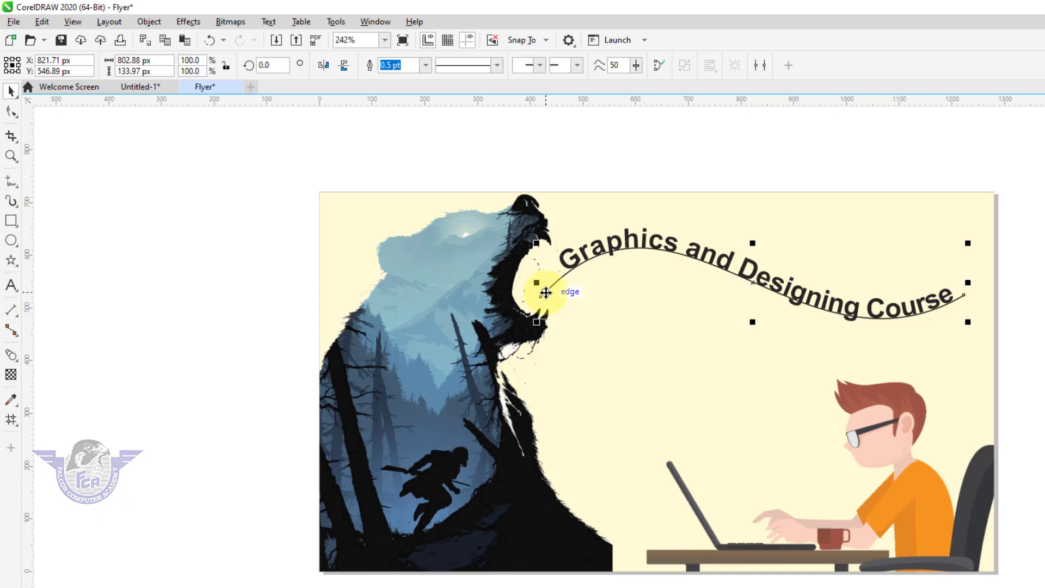
pyautogui.press('Delete')
pyautogui.moveTo(660, 251); pyautogui.dragTo(631, 274)
pyautogui.moveTo(932, 257); pyautogui.dragTo(989, 242)
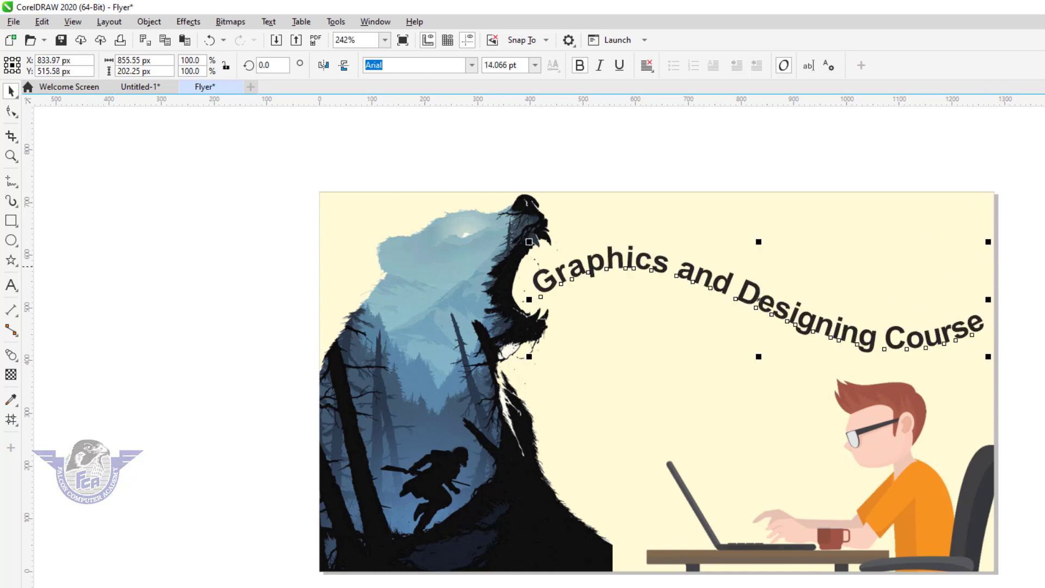
pyautogui.press('Escape')
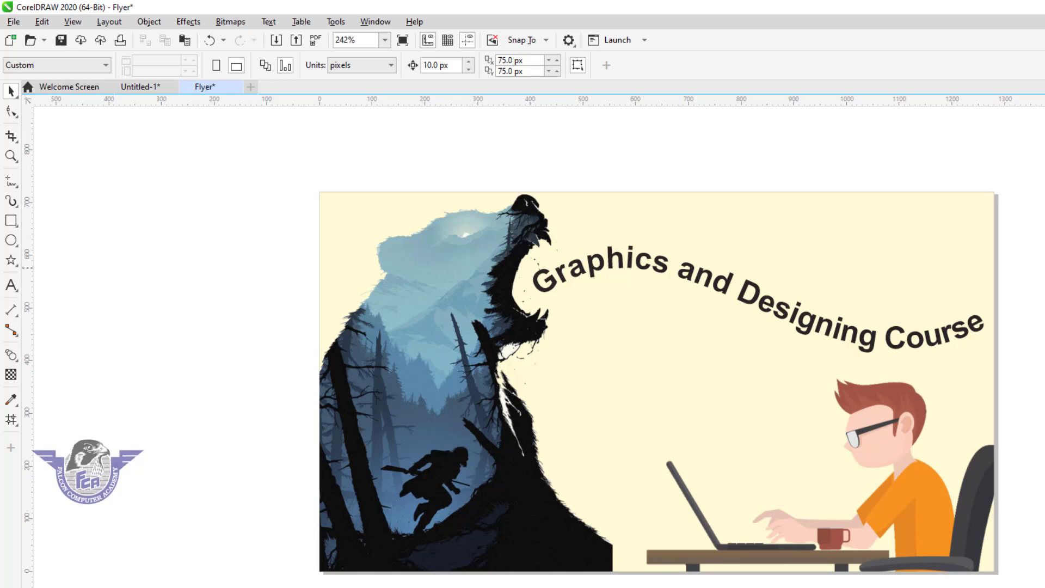
# Draw a square about 233 px wide in the empty area right of the page and shift it slightly toward the page.
pyautogui.click(11, 223)
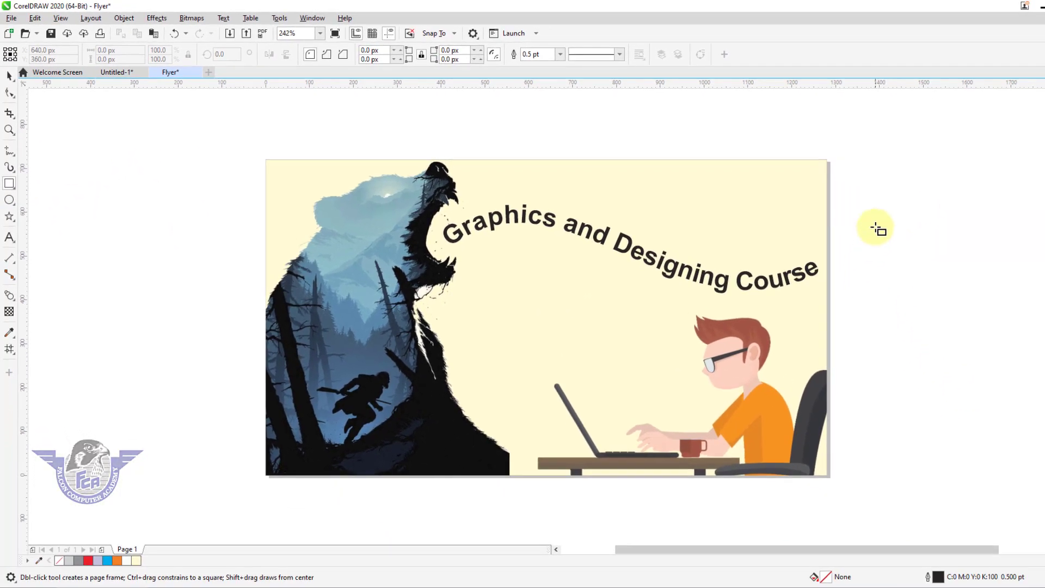
pyautogui.moveTo(875, 227); pyautogui.dragTo(948, 330)
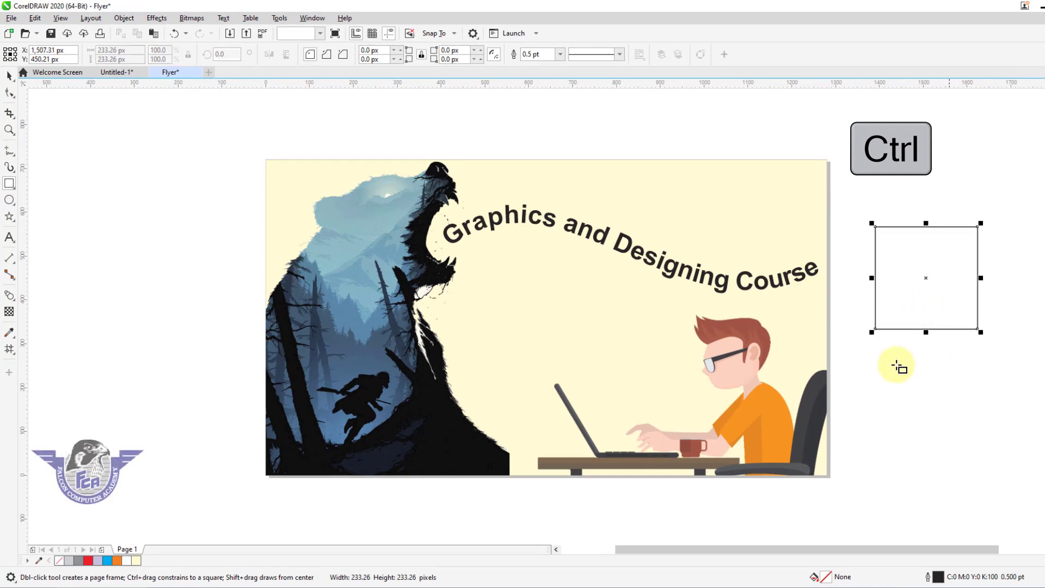
pyautogui.click(10, 75)
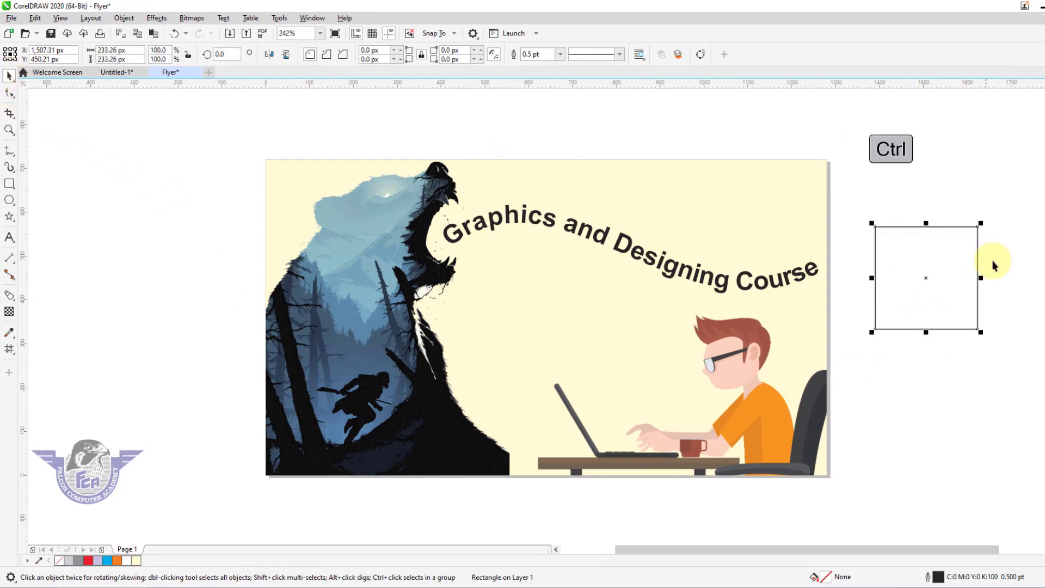
pyautogui.press('F2')
pyautogui.moveTo(859, 206); pyautogui.dragTo(990, 354)
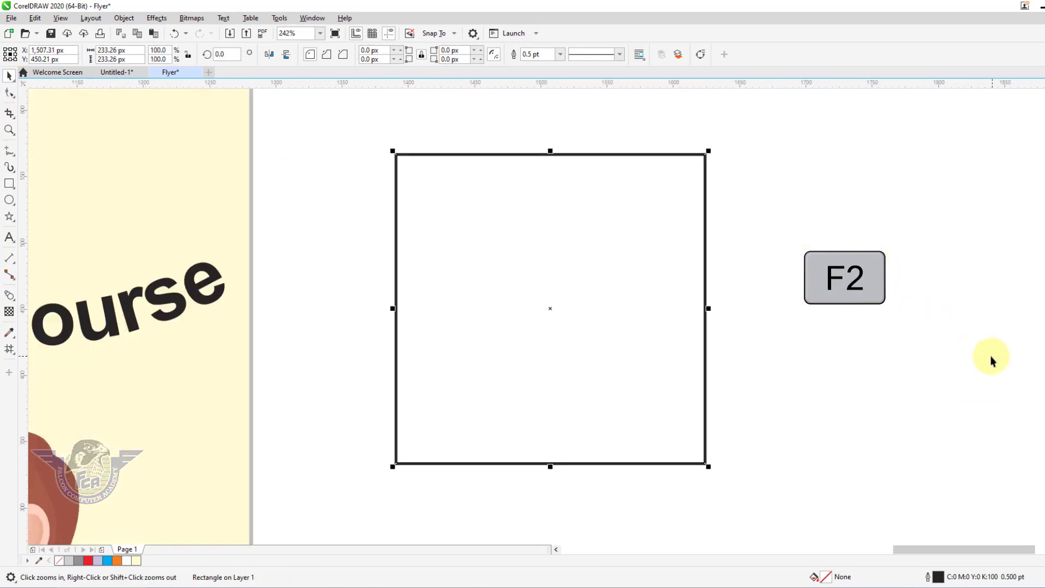
pyautogui.moveTo(640, 301); pyautogui.dragTo(585, 281)
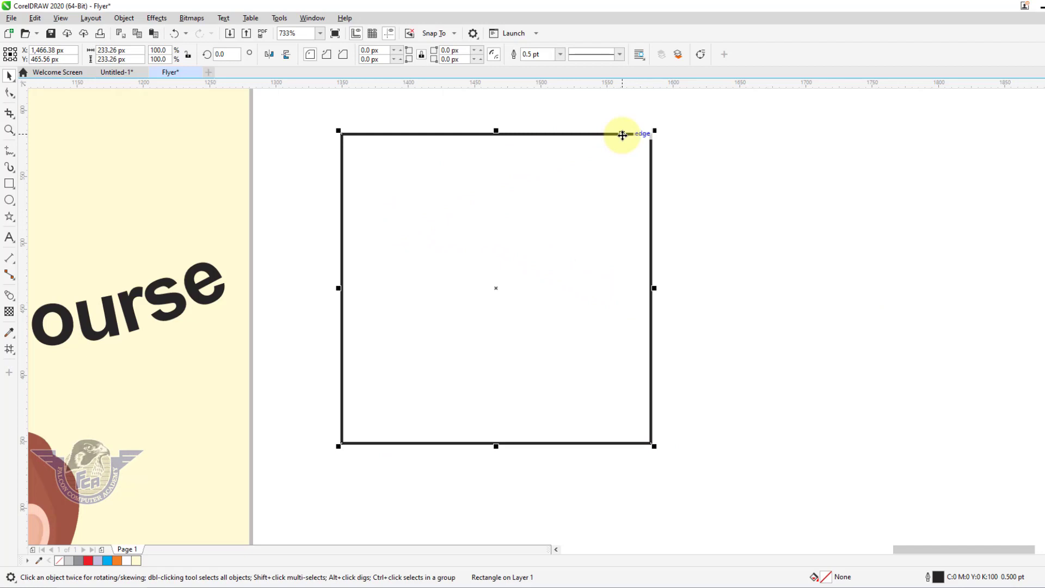
# Skew the square's right side downward to about 313 px overall height, and place a mirrored copy against its right edge.
pyautogui.click(623, 189)
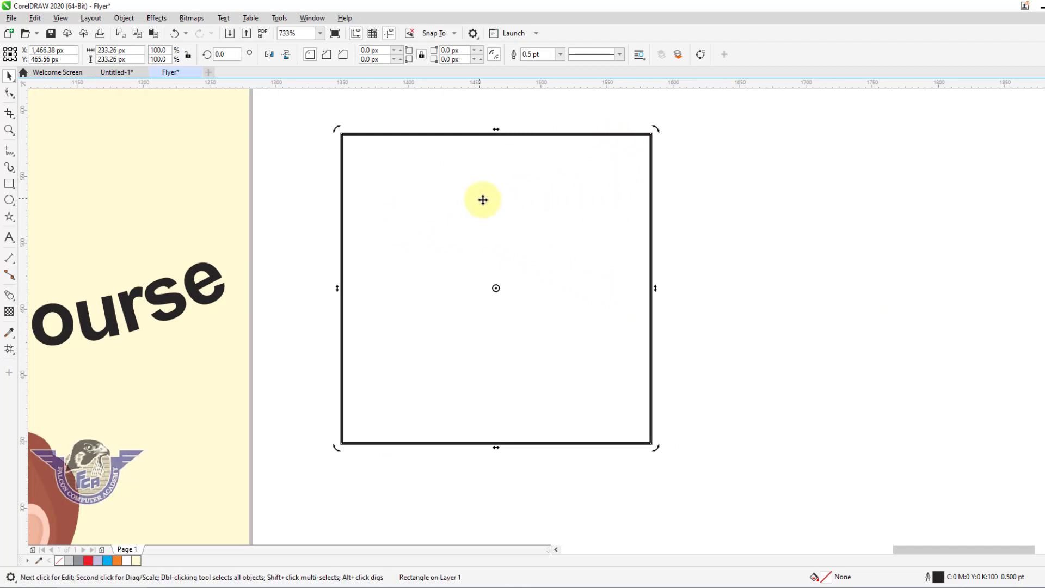
pyautogui.moveTo(655, 288); pyautogui.dragTo(699, 410)
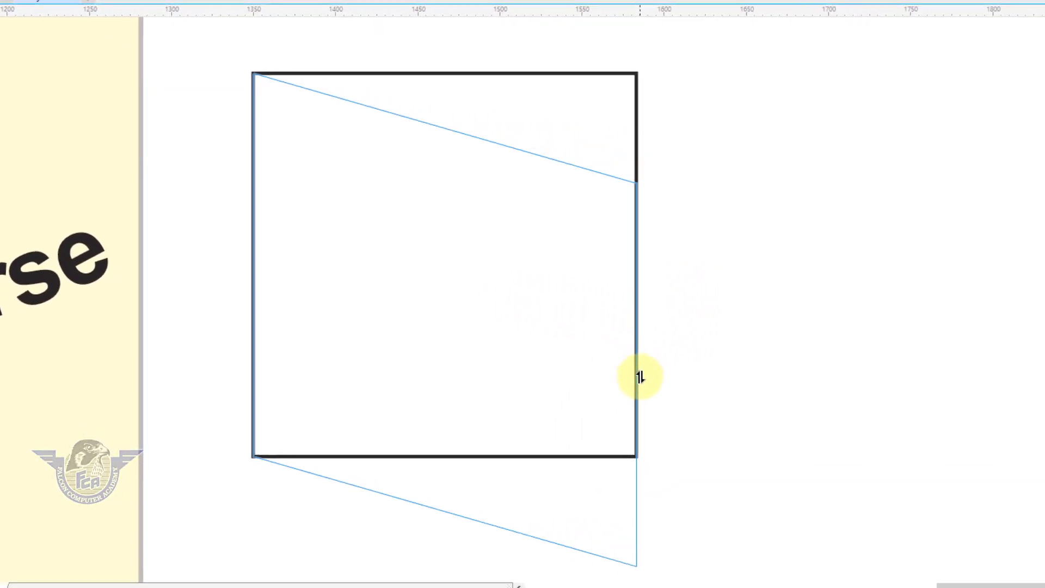
pyautogui.moveTo(640, 377); pyautogui.dragTo(639, 377)
pyautogui.click(642, 380)
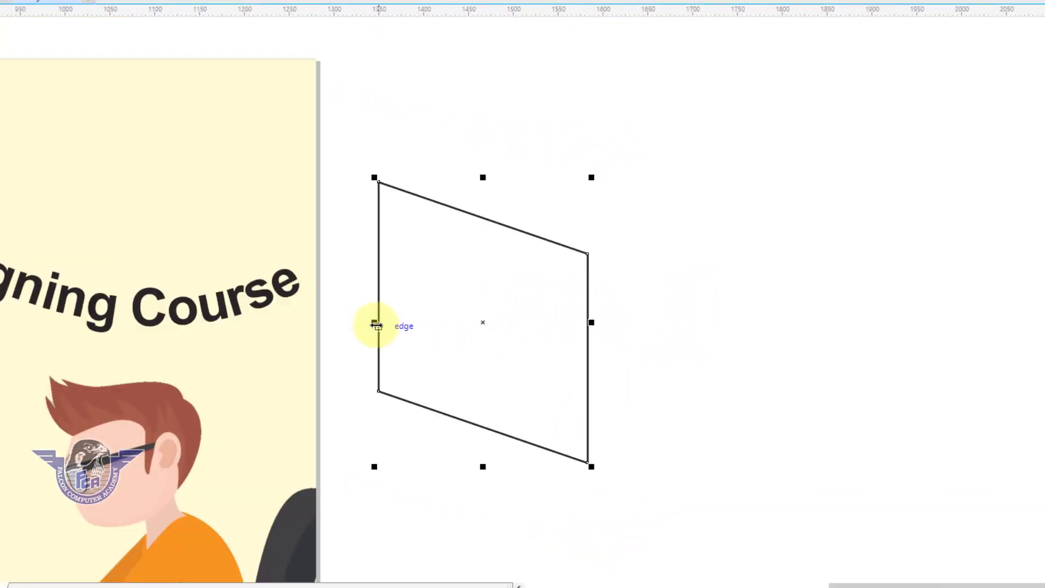
pyautogui.moveTo(248, 320); pyautogui.dragTo(905, 325)
pyautogui.moveTo(734, 325); pyautogui.dragTo(736, 327)
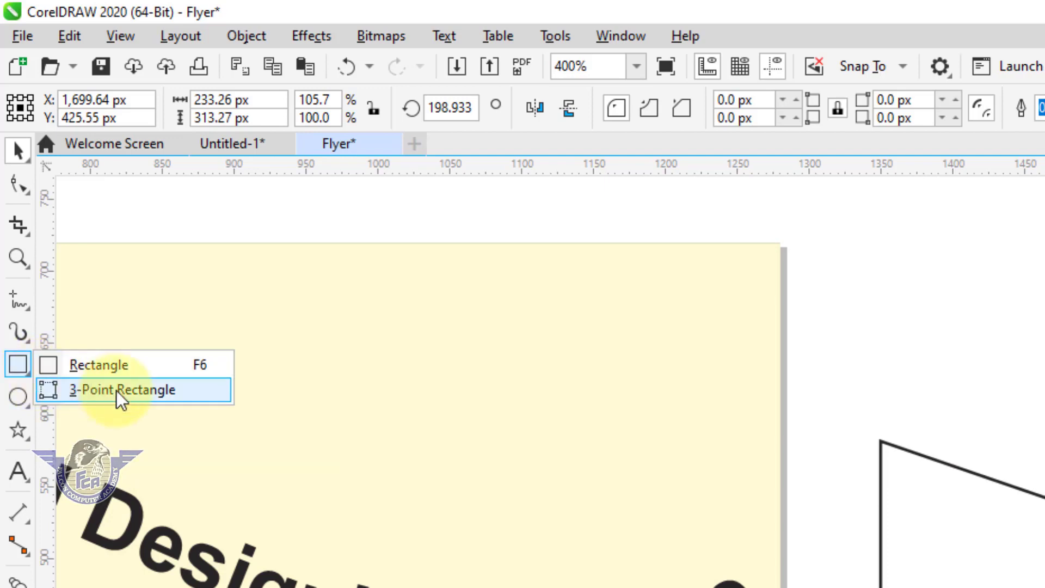
# Draw a 3-point rectangle upward from the top edge of the left face, about 314 by 314 px overall.
pyautogui.click(153, 398)
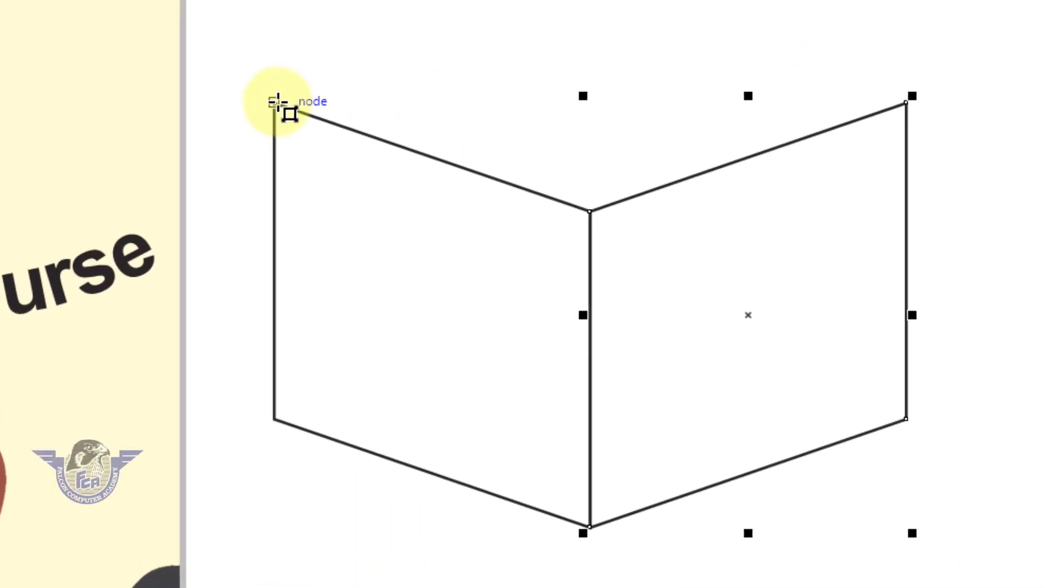
pyautogui.moveTo(286, 106); pyautogui.dragTo(589, 208)
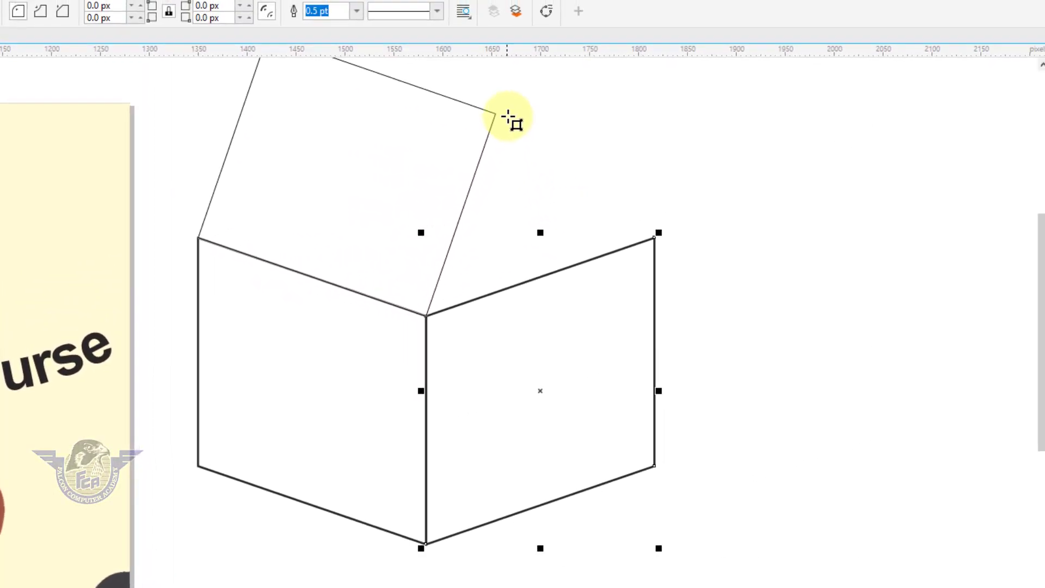
pyautogui.click(505, 89)
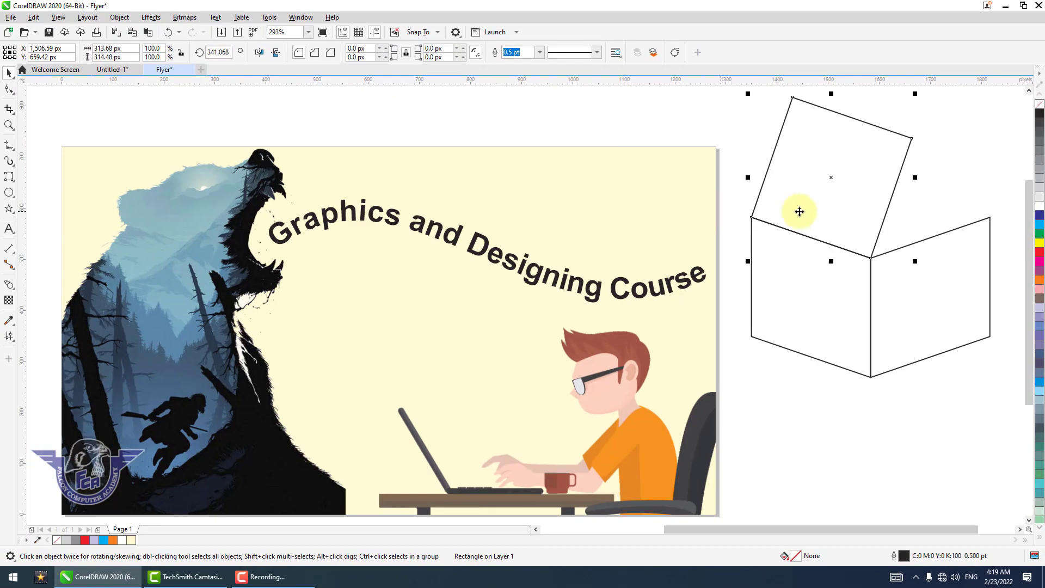
# Convert the tilted rectangle to a curve and move its two free corner nodes to form the cube's top face.
pyautogui.press('F4')
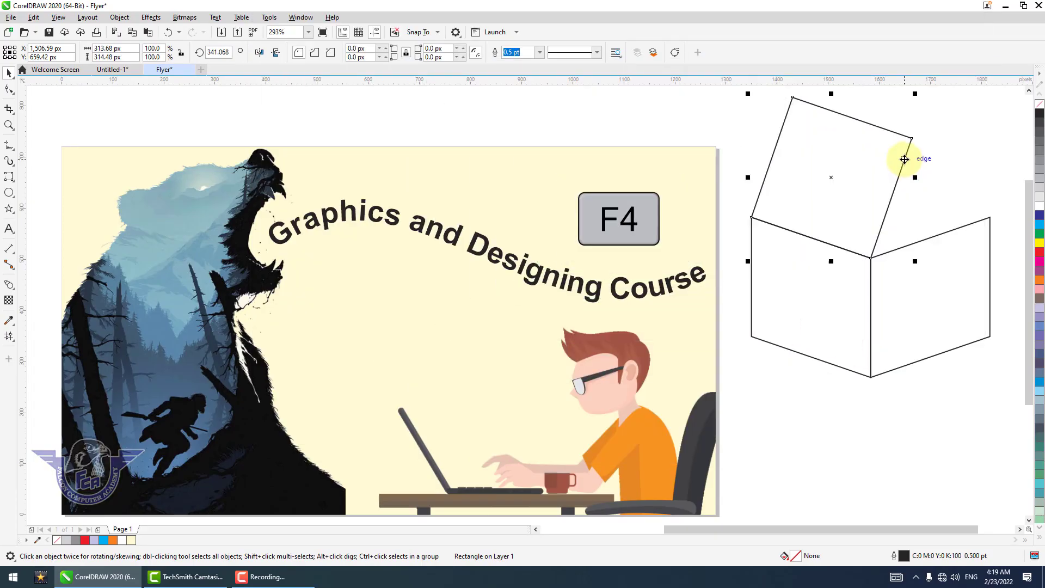
pyautogui.hotkey('ctrl', 'q')
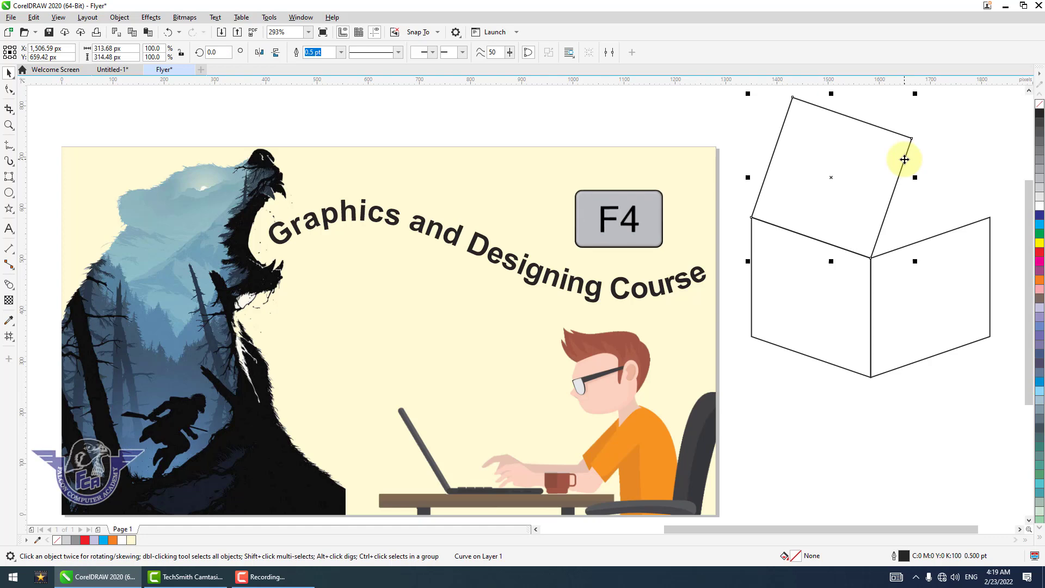
pyautogui.press('F10')
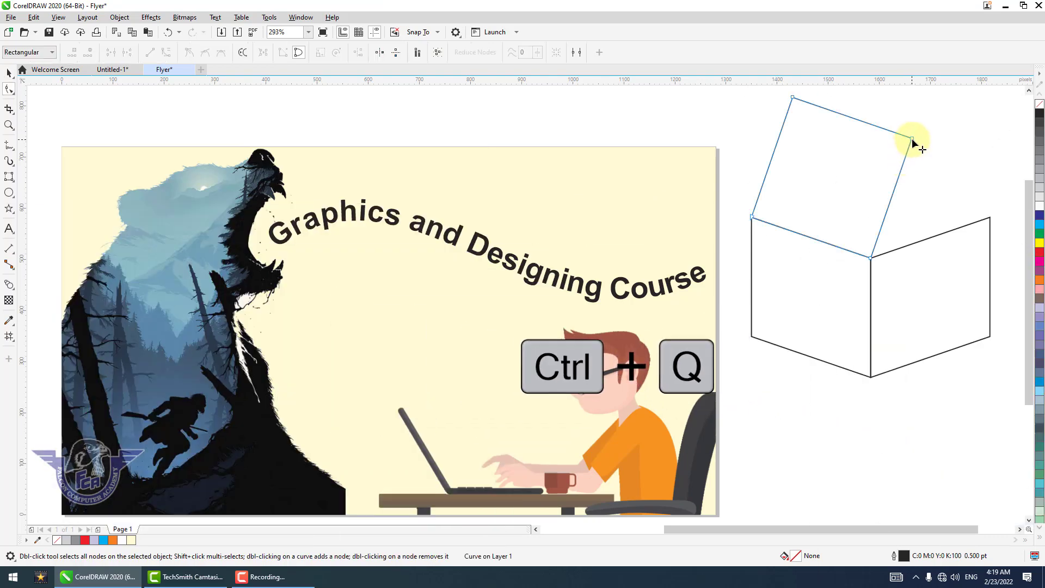
pyautogui.moveTo(913, 139); pyautogui.dragTo(979, 211)
pyautogui.moveTo(930, 240); pyautogui.dragTo(949, 250)
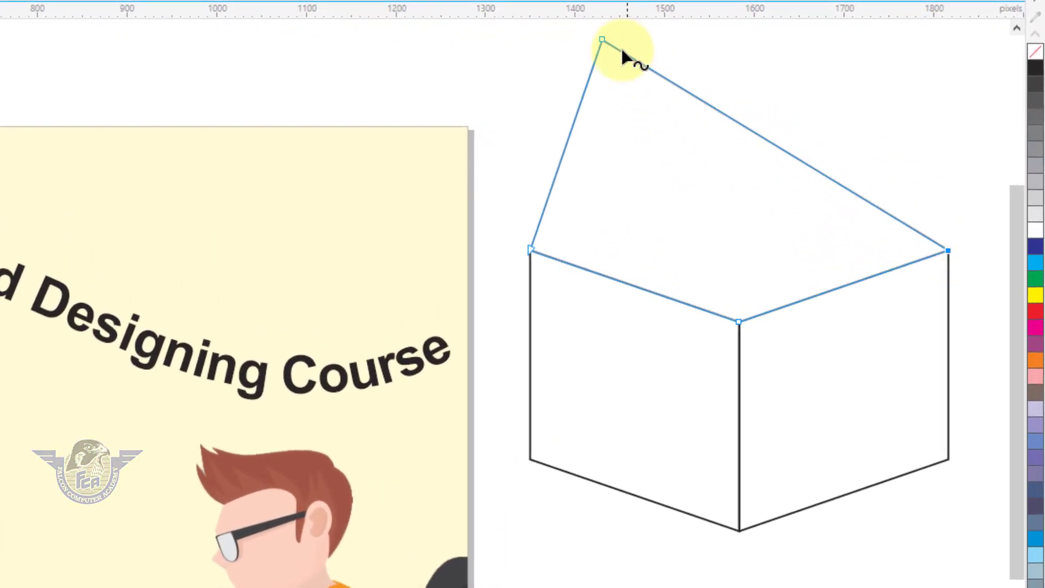
pyautogui.moveTo(604, 41); pyautogui.dragTo(729, 180)
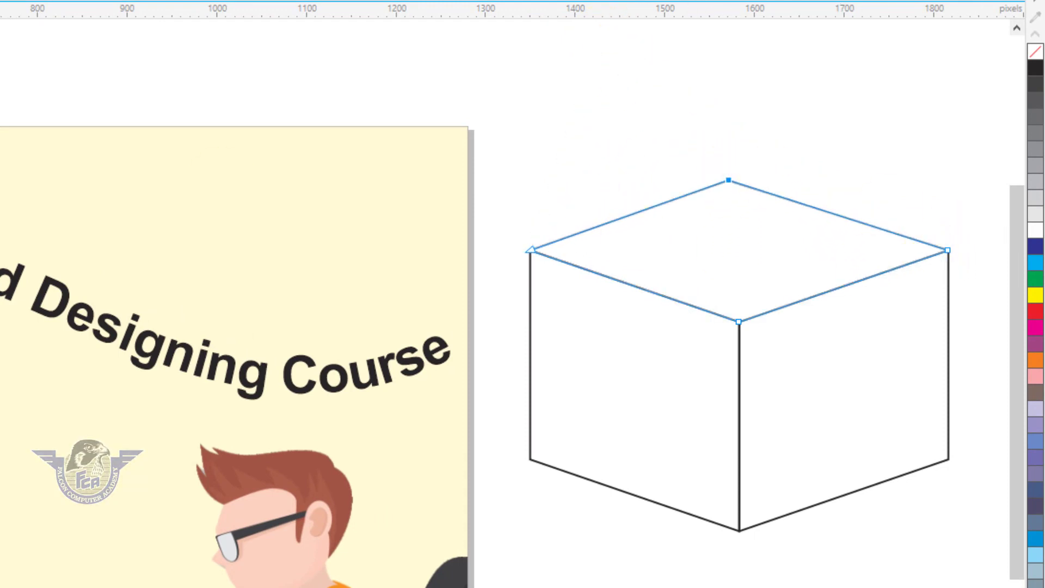
pyautogui.press('space')
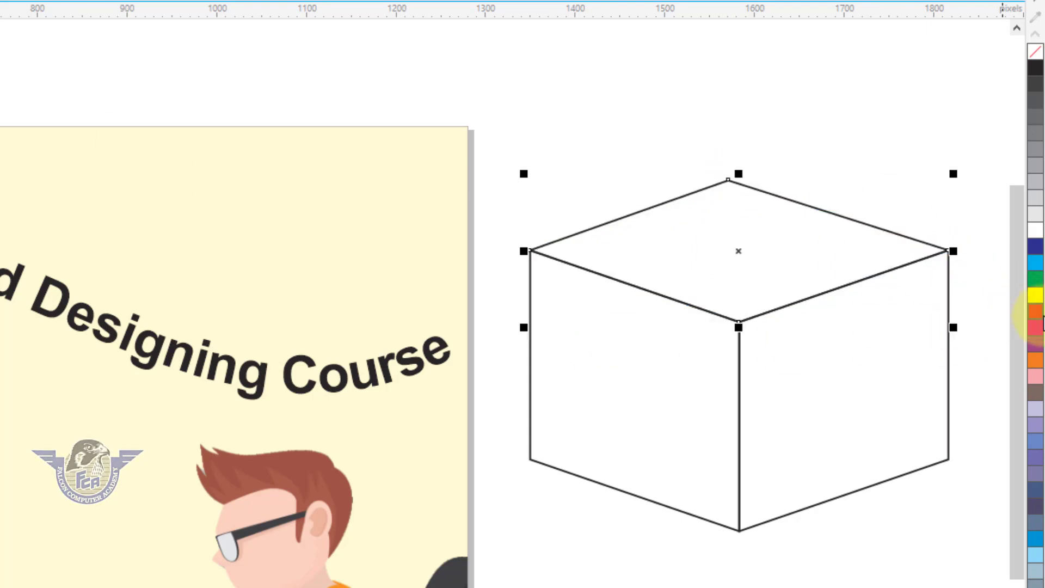
# Fill the cube's top face with magenta, the right face with orange and the left face with yellow.
pyautogui.click(1036, 328)
pyautogui.click(875, 385)
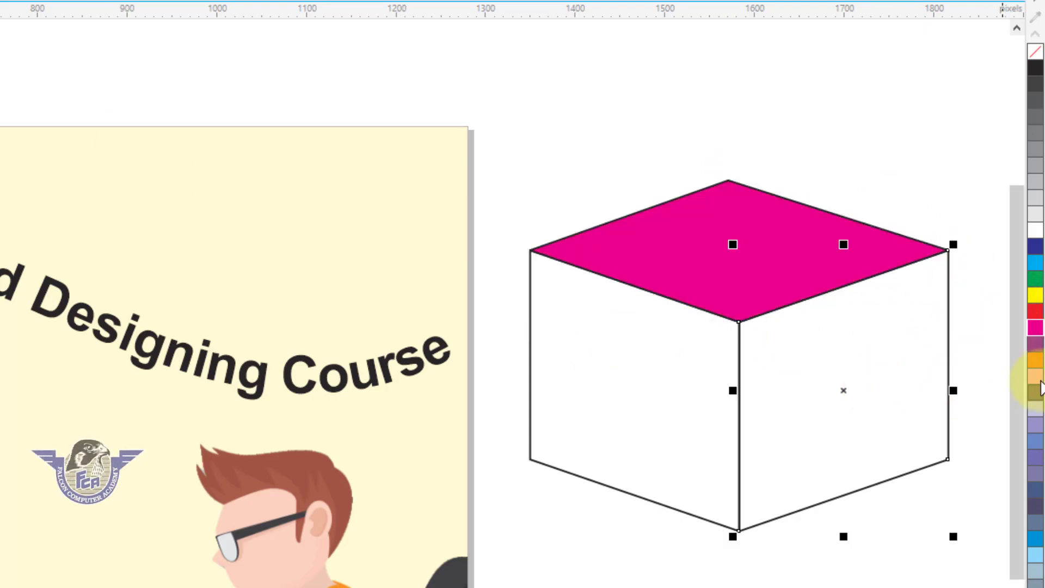
pyautogui.click(1036, 364)
pyautogui.click(704, 362)
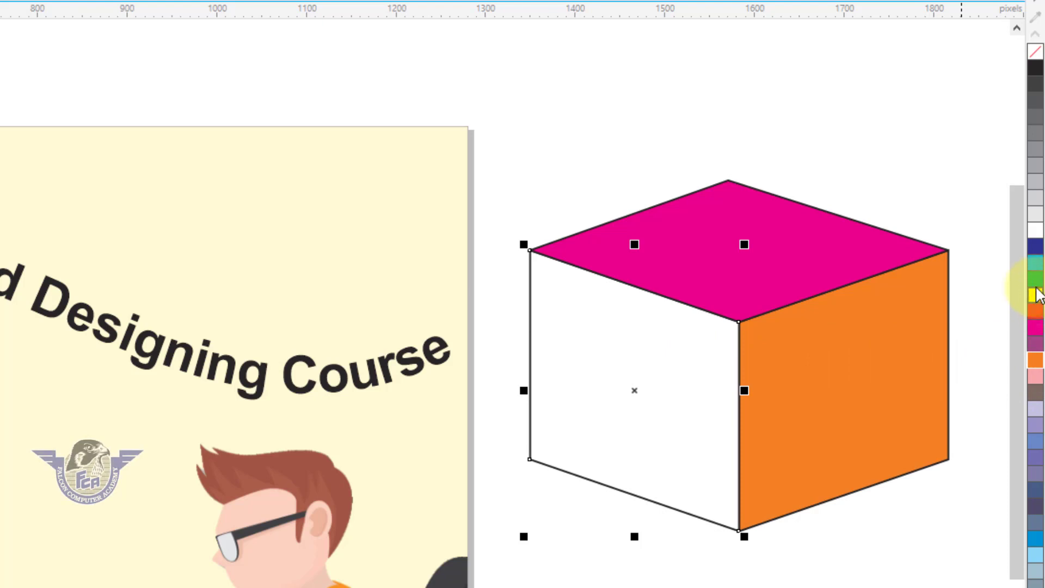
pyautogui.click(1036, 295)
# Lower the back corner of the cube's top face to make it about 131 px tall, and recolor that face dark blue.
pyautogui.click(719, 265)
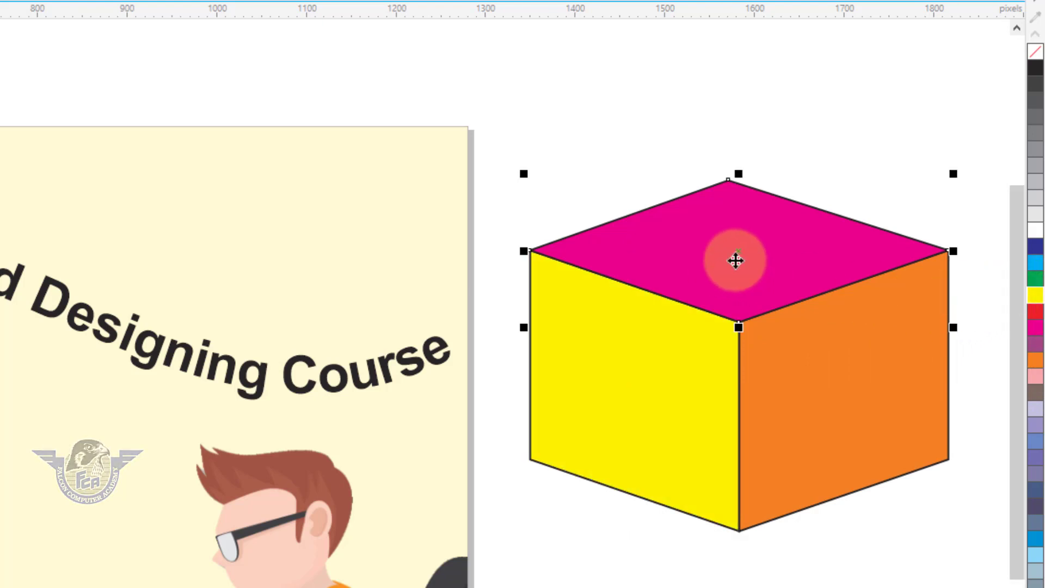
pyautogui.press('F10')
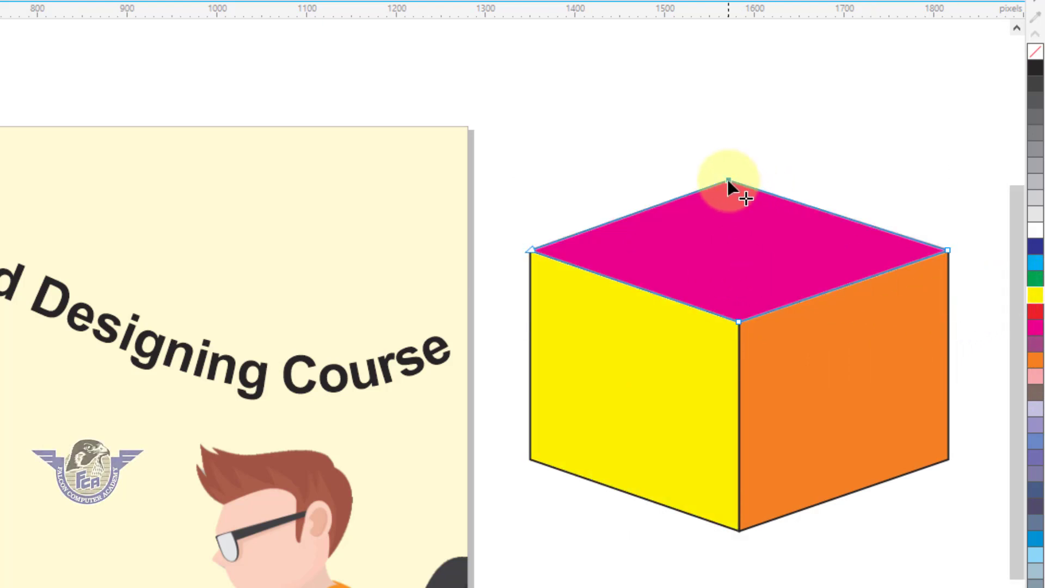
pyautogui.moveTo(728, 179); pyautogui.dragTo(726, 205)
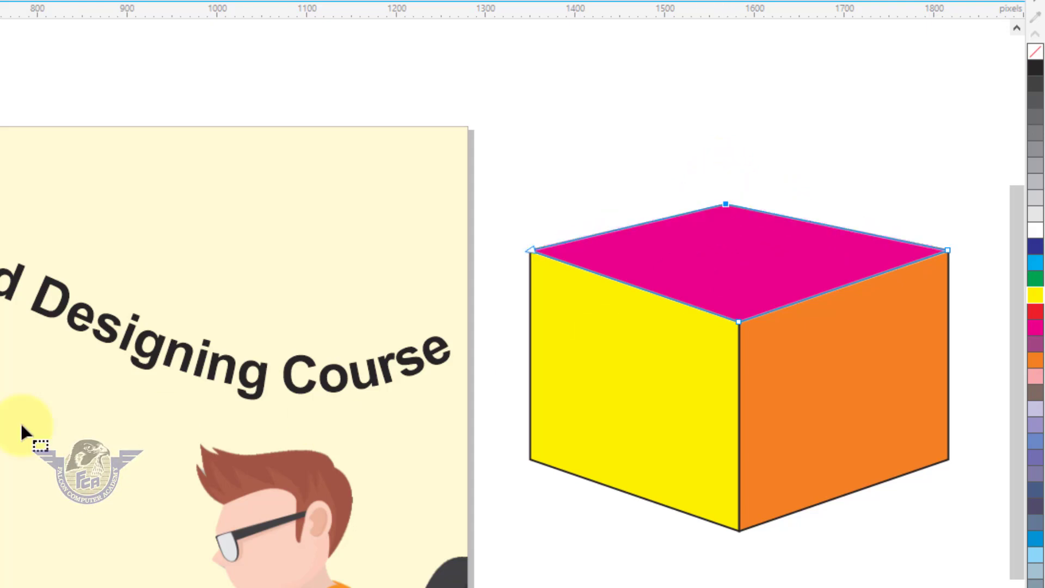
pyautogui.press('space')
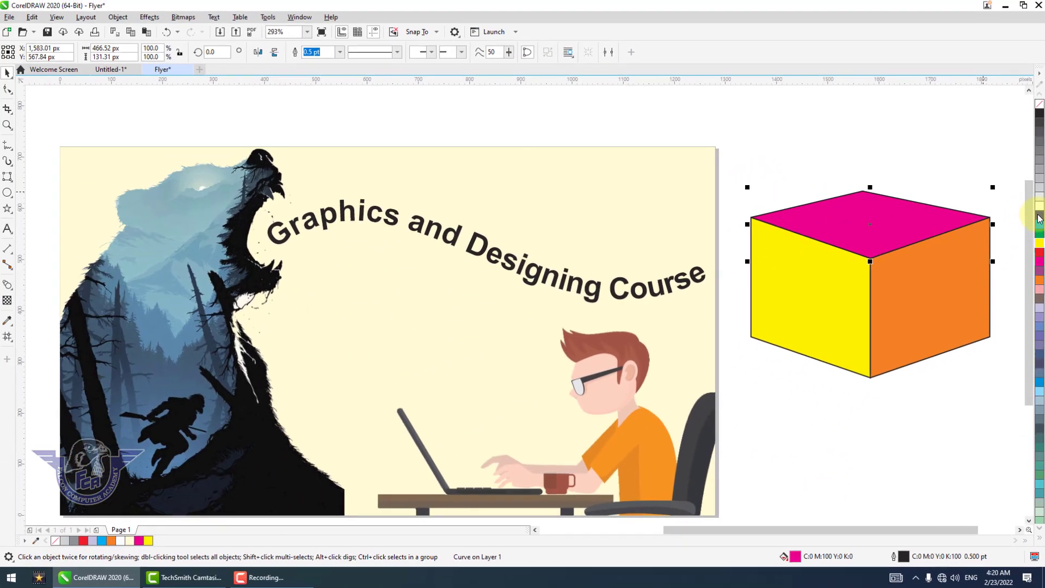
pyautogui.click(1035, 248)
pyautogui.click(943, 407)
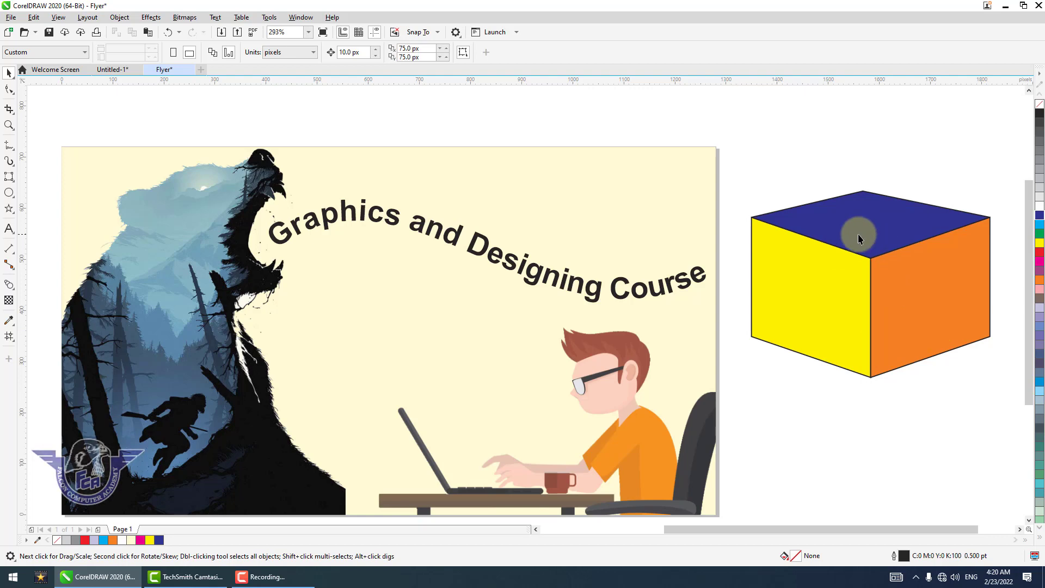
# Add 24 pt Arial text with the letters A, B and C on three separate lines over the cube.
pyautogui.press('z')
pyautogui.moveTo(739, 172); pyautogui.dragTo(939, 355)
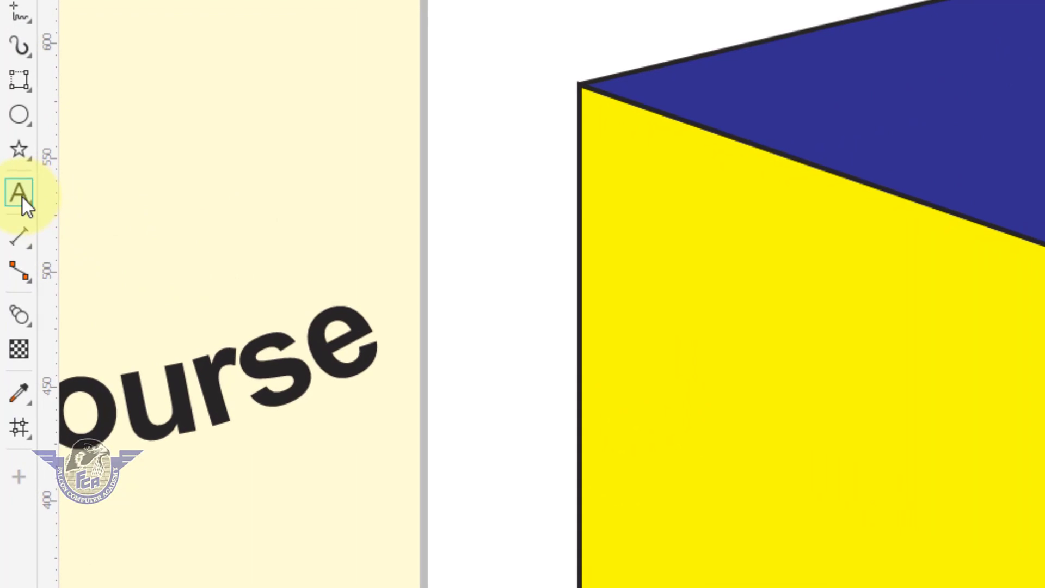
pyautogui.click(22, 196)
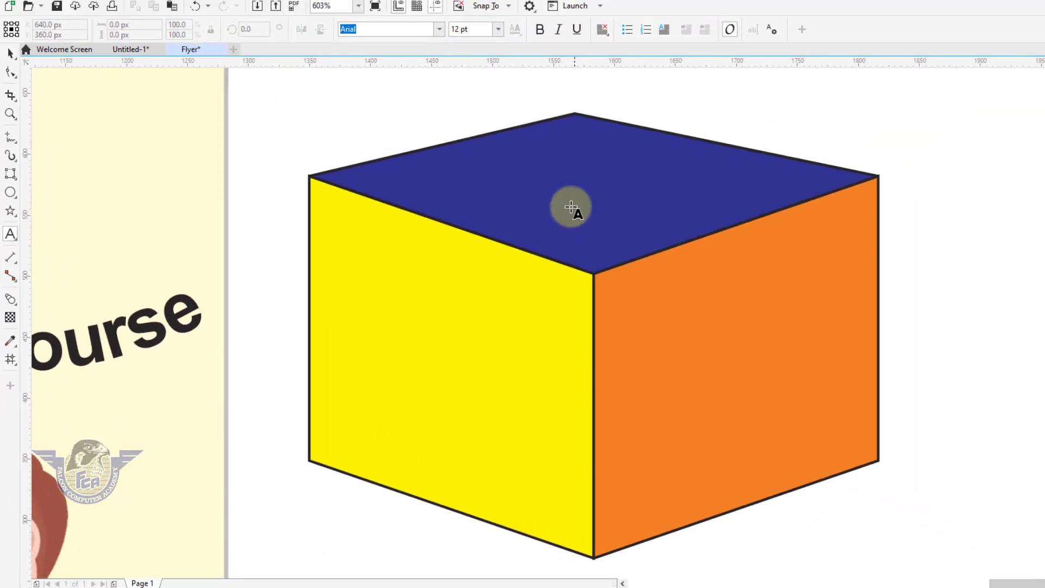
pyautogui.click(526, 215)
pyautogui.write('A')
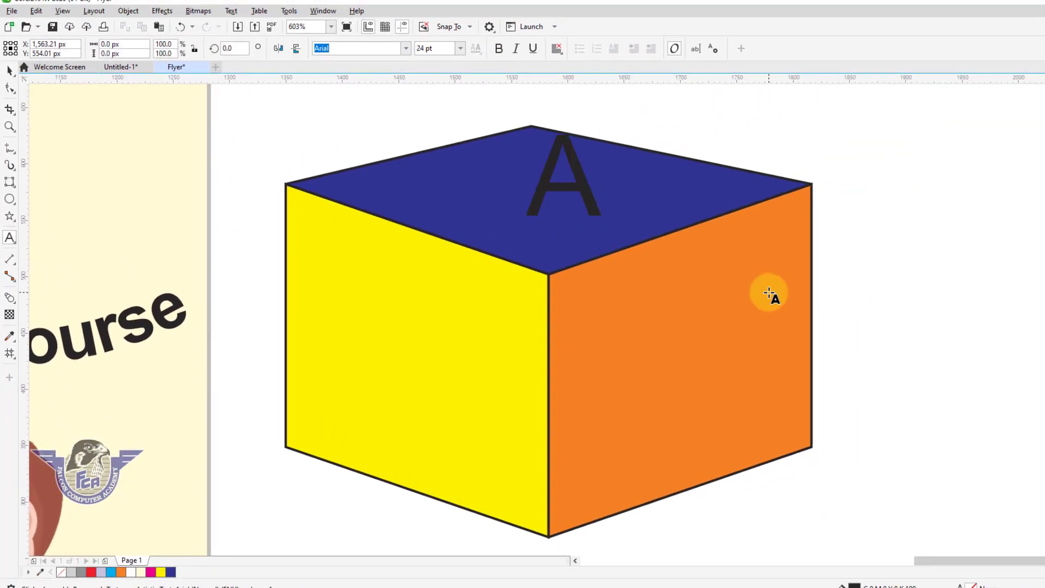
pyautogui.press('Return')
pyautogui.write('B')
pyautogui.press('Return')
pyautogui.write('C')
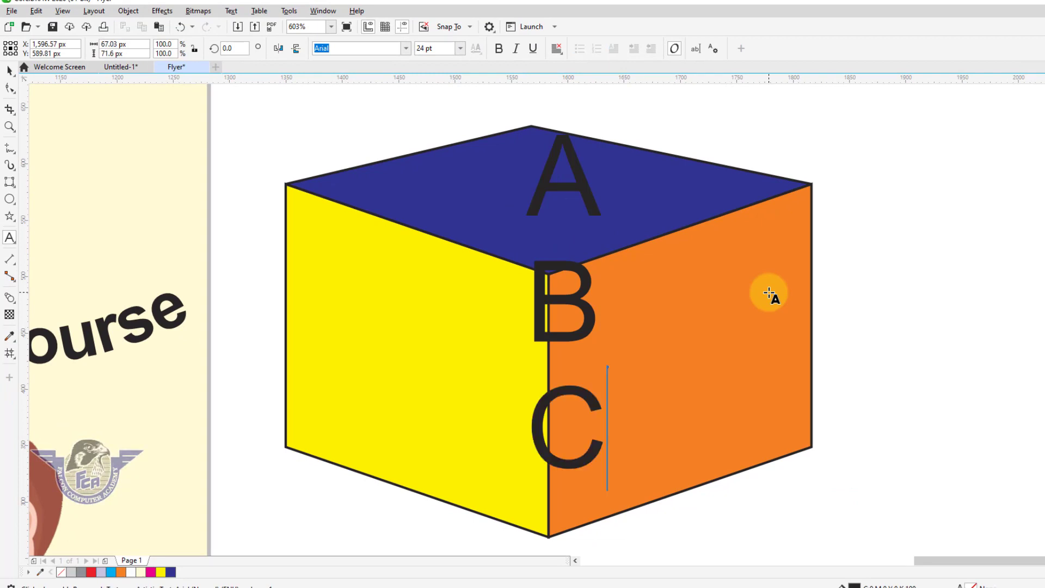
# Move the three-letter text block over the cube's orange right face.
pyautogui.click(11, 71)
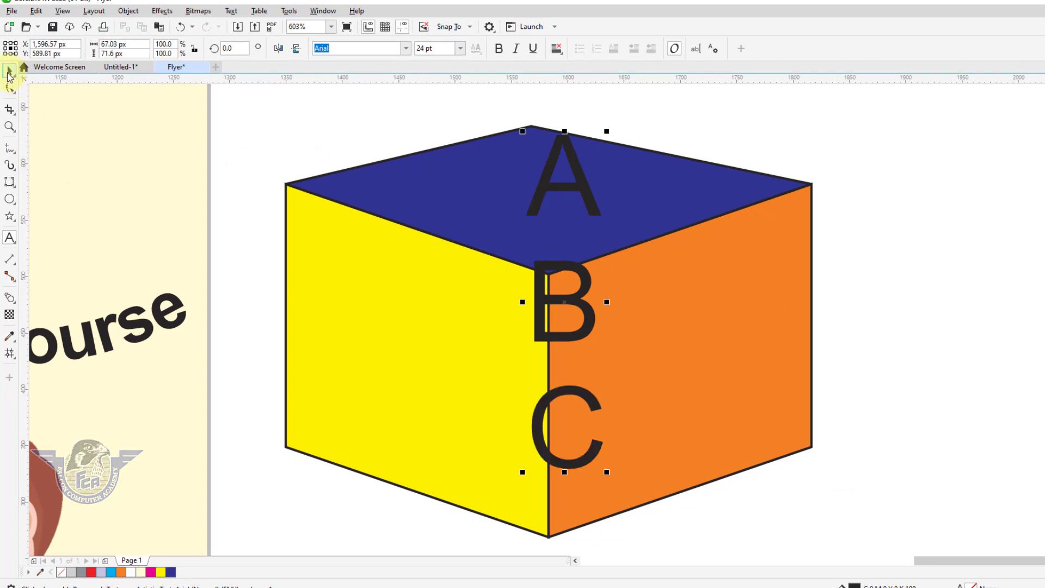
pyautogui.click(563, 354)
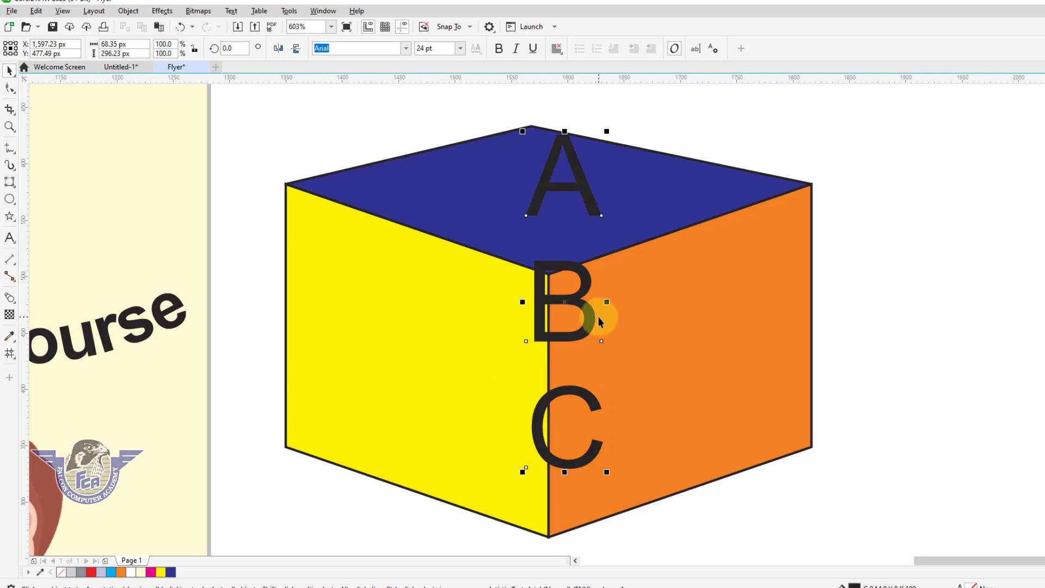
pyautogui.moveTo(592, 317); pyautogui.dragTo(680, 348)
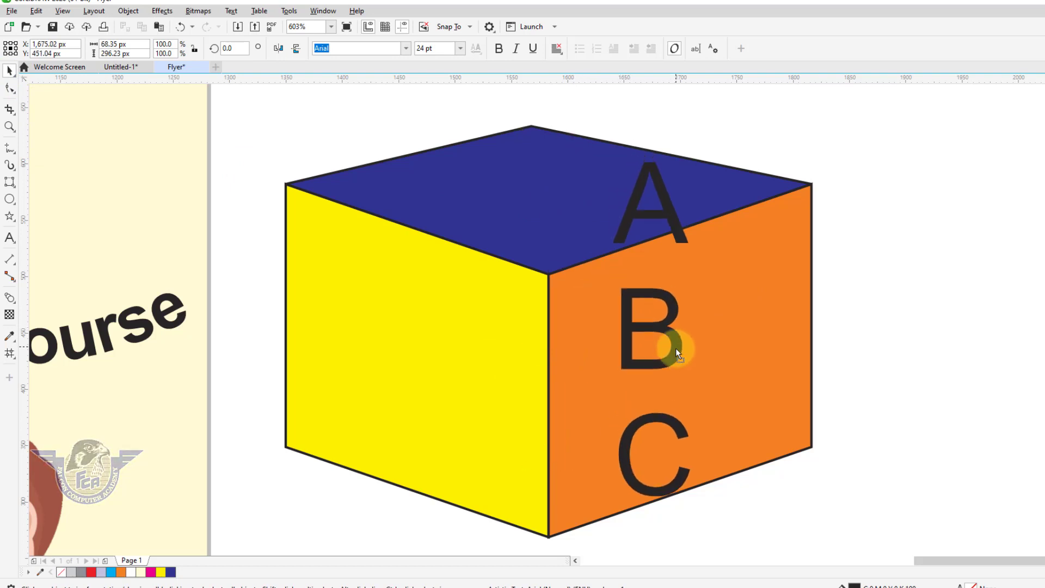
# Set the three-letter text's font to Gill Sans Ultra Bold and shift the block slightly upward over the cube.
pyautogui.click(406, 48)
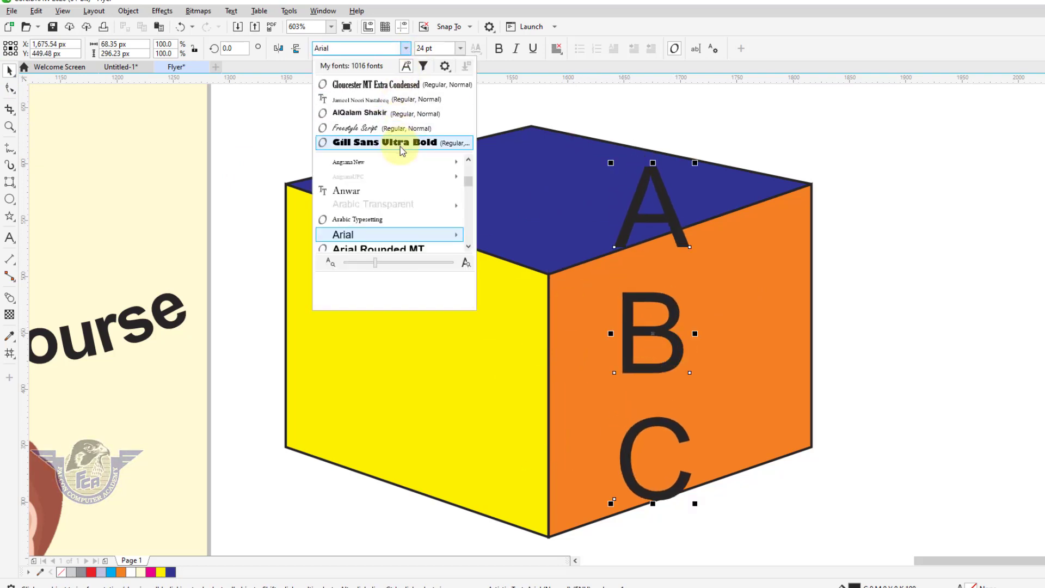
pyautogui.click(401, 144)
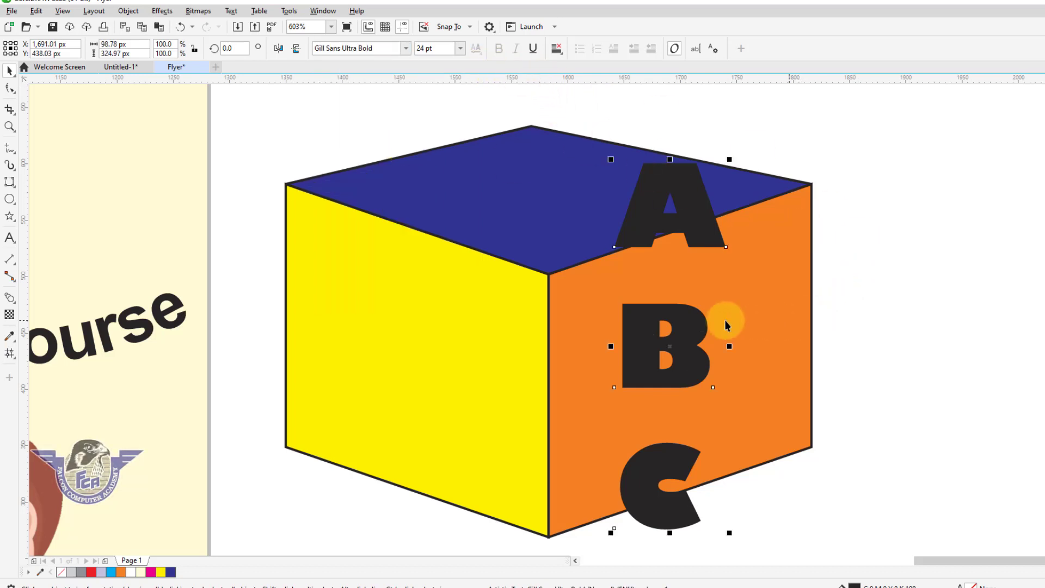
pyautogui.moveTo(700, 345); pyautogui.dragTo(698, 339)
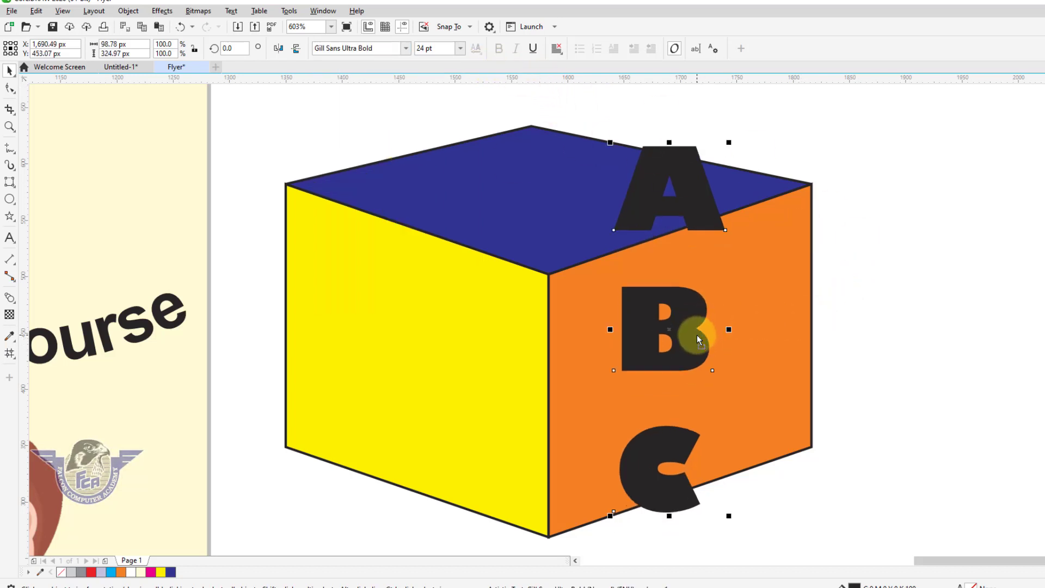
# Break the text apart into separate letters, place the A on the cube's dark blue top face and fill it white.
pyautogui.hotkey('ctrl', 'k')
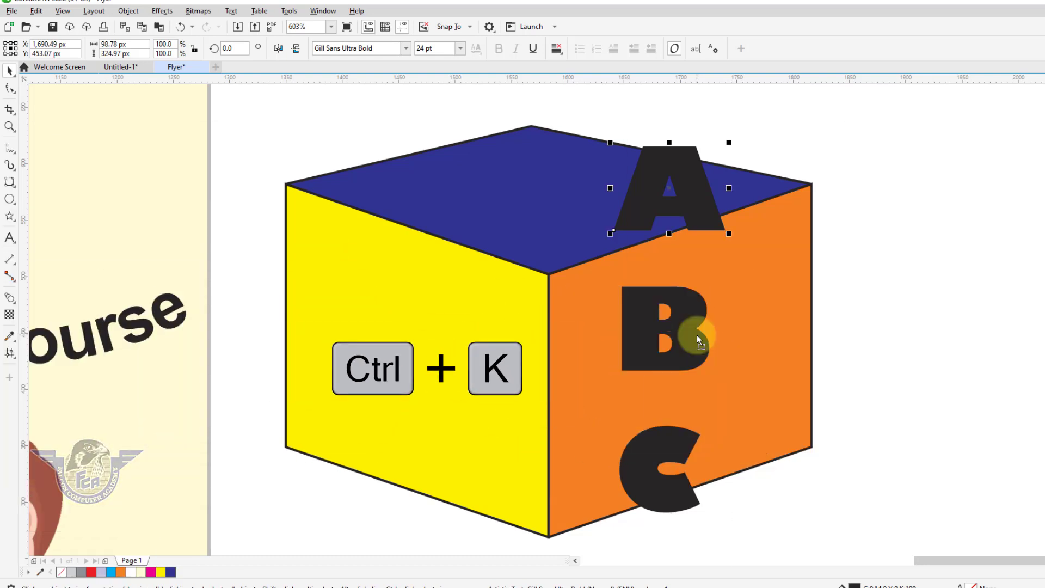
pyautogui.moveTo(695, 213); pyautogui.dragTo(583, 220)
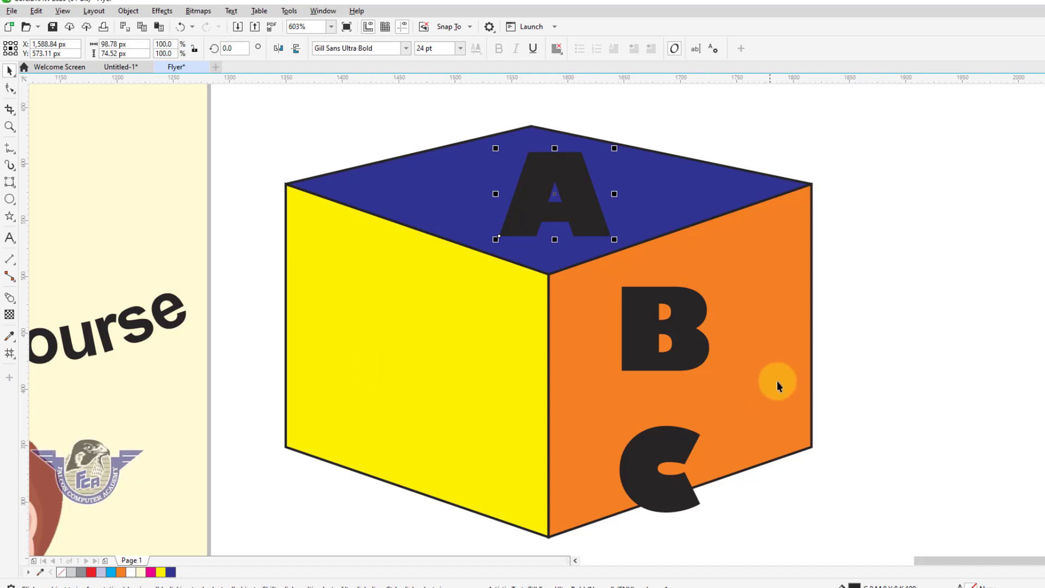
pyautogui.click(130, 571)
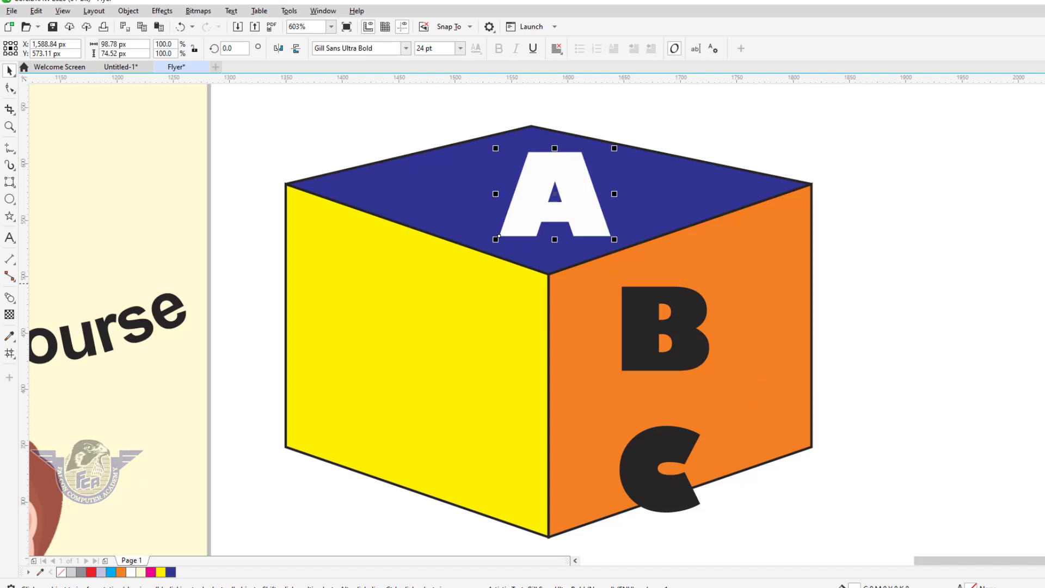
pyautogui.moveTo(595, 210); pyautogui.dragTo(583, 205)
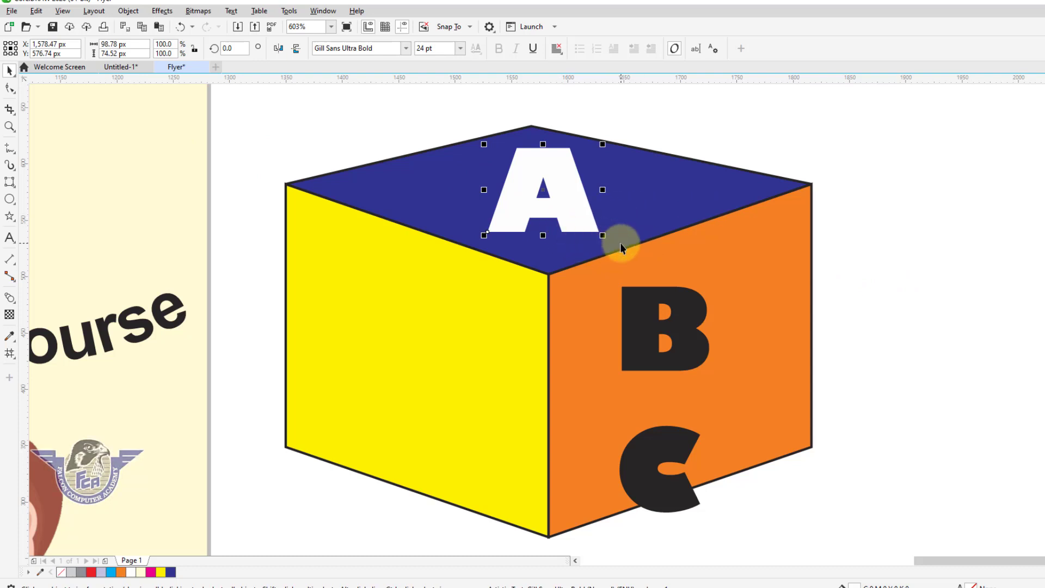
# Add perspective to the letter A and fit its four corners to the corners of the cube's top face.
pyautogui.click(164, 12)
pyautogui.moveTo(128, 14)
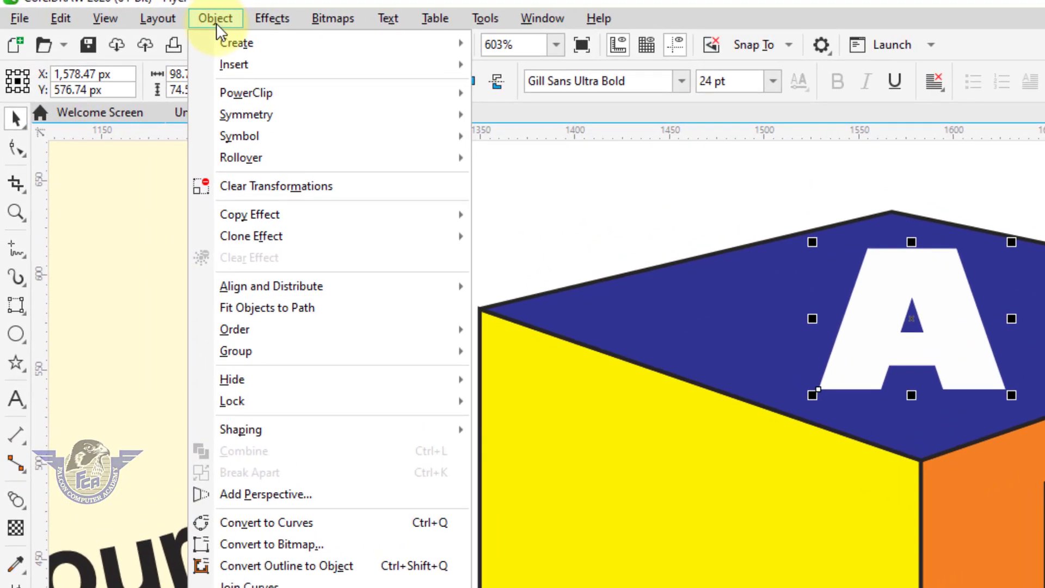
pyautogui.click(309, 500)
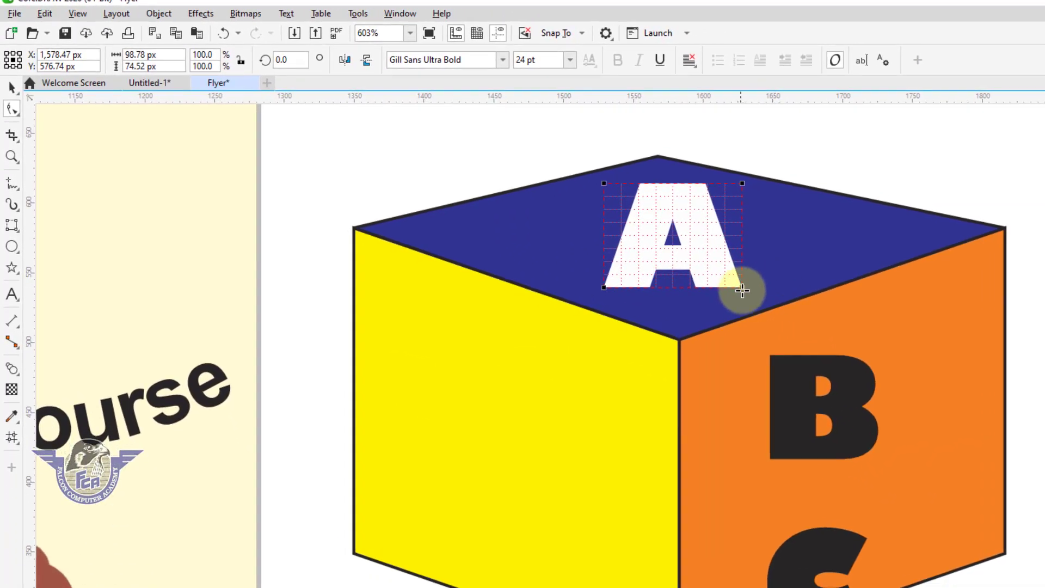
pyautogui.moveTo(743, 290); pyautogui.dragTo(1005, 229)
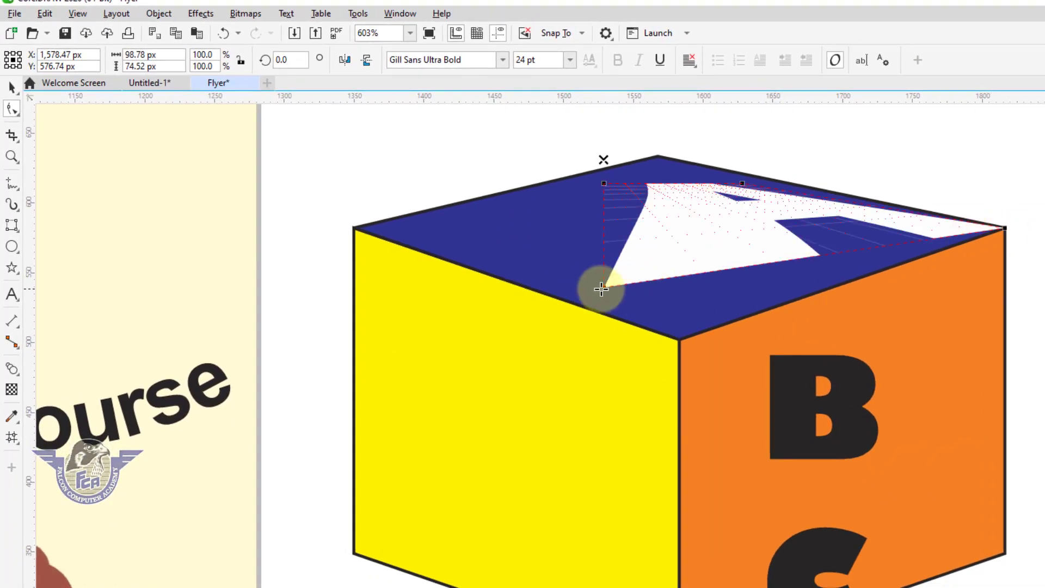
pyautogui.moveTo(603, 286); pyautogui.dragTo(679, 340)
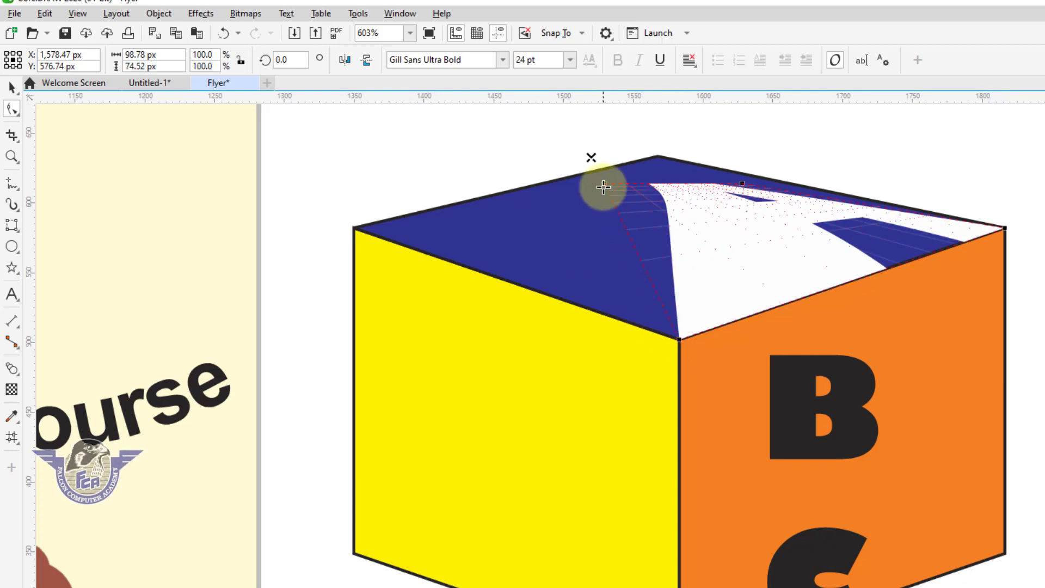
pyautogui.moveTo(604, 184); pyautogui.dragTo(353, 229)
pyautogui.moveTo(743, 183); pyautogui.dragTo(658, 157)
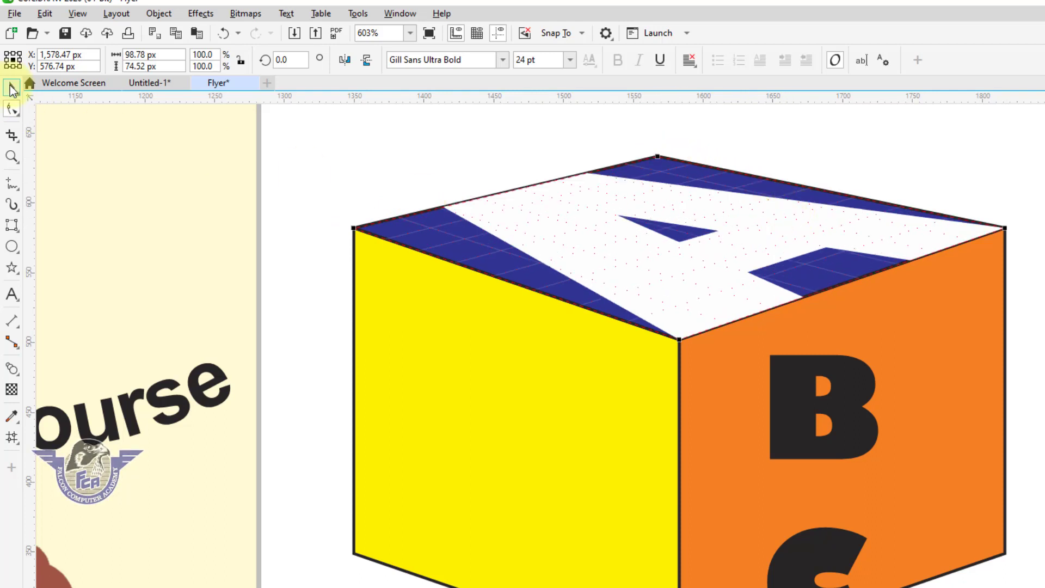
# Scale the A down about its center to about 307 by 91 px and center it on the top face.
pyautogui.click(10, 86)
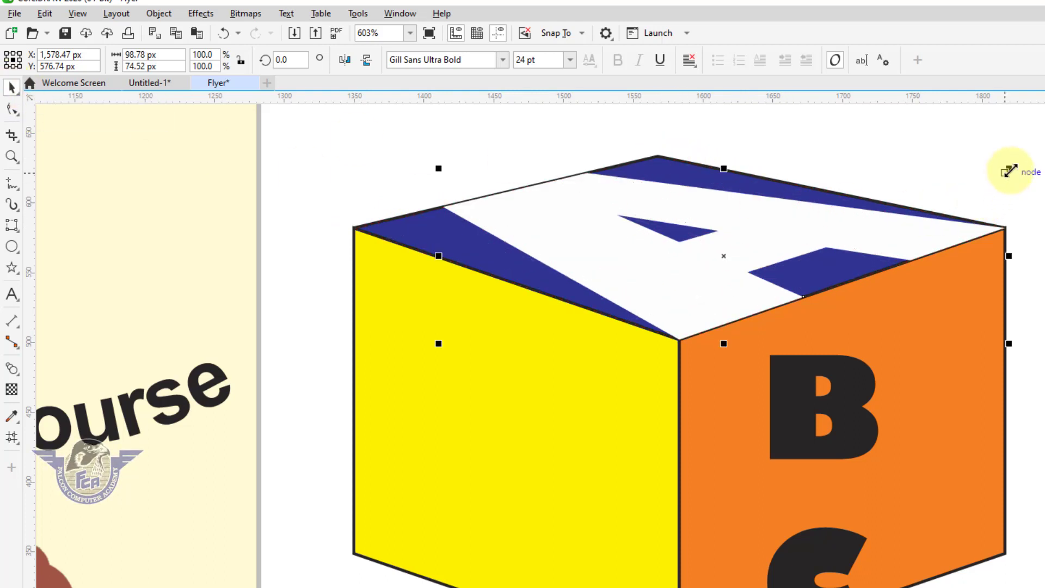
pyautogui.moveTo(1009, 168); pyautogui.dragTo(984, 188)
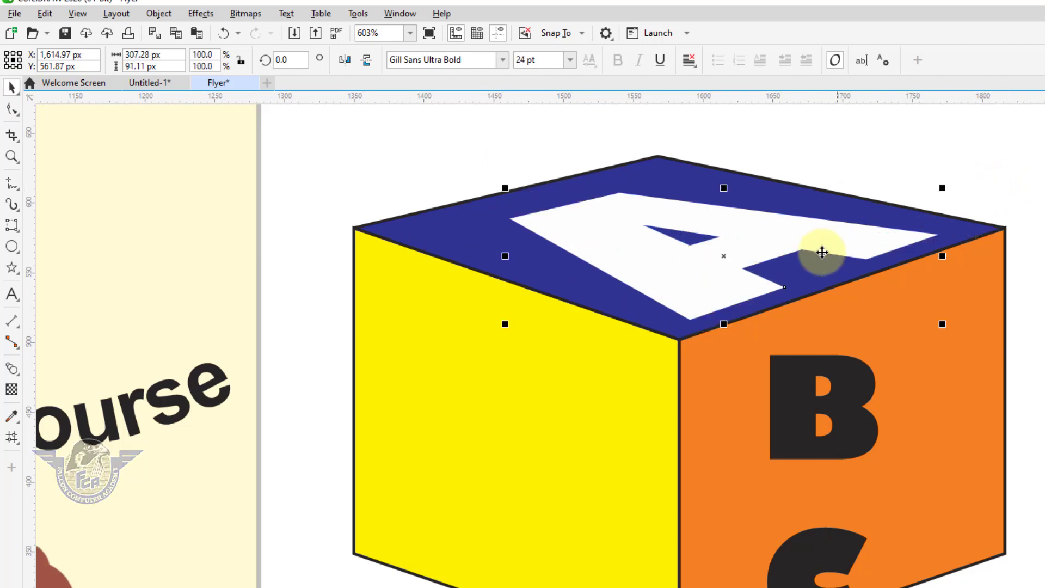
pyautogui.moveTo(770, 243); pyautogui.dragTo(761, 241)
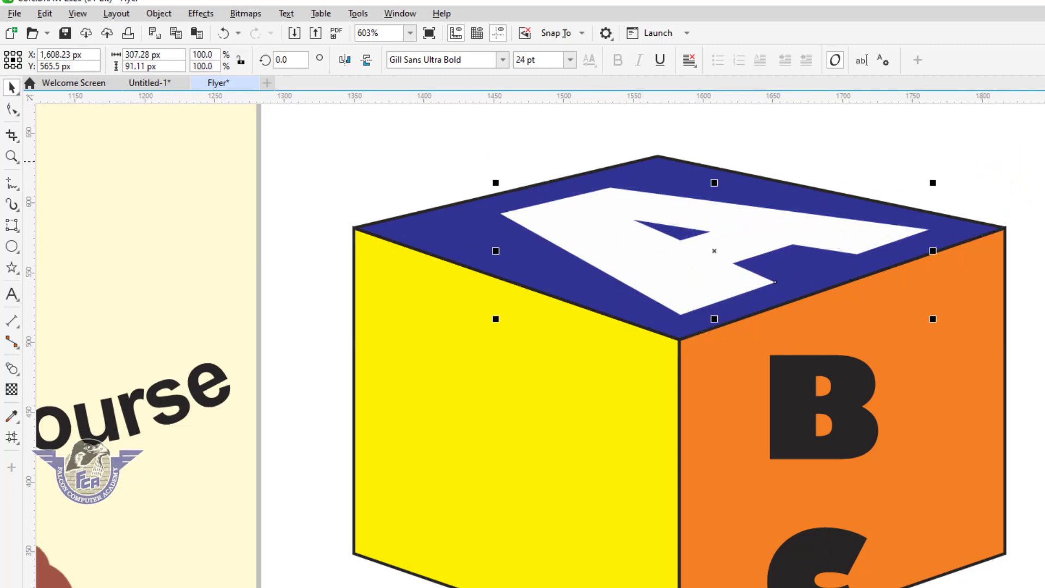
# Place a copy of the A slightly above the white original and fill the copy with cyan.
pyautogui.press('z')
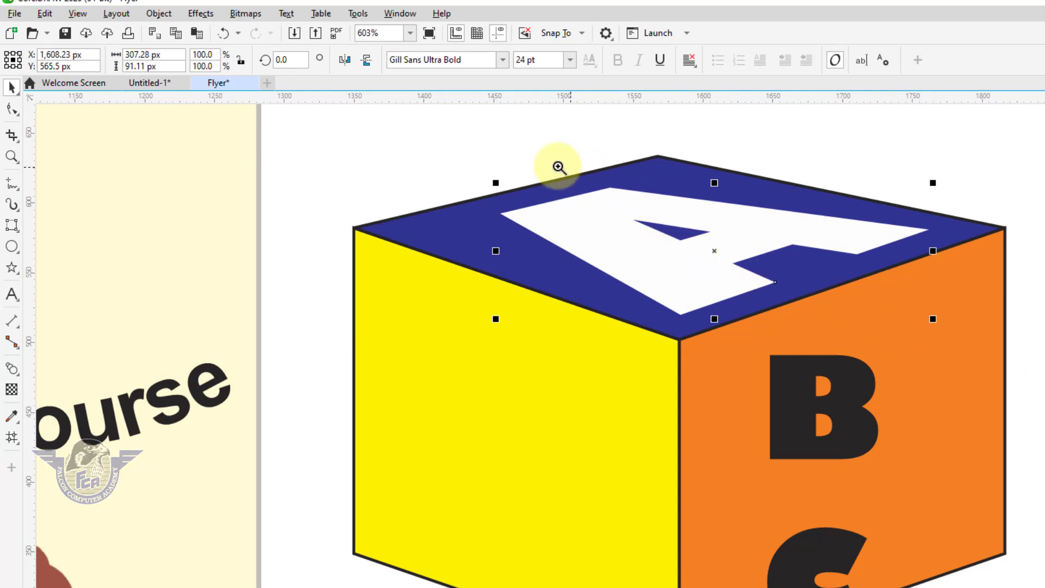
pyautogui.moveTo(454, 144); pyautogui.dragTo(1015, 375)
pyautogui.moveTo(644, 374); pyautogui.dragTo(644, 355)
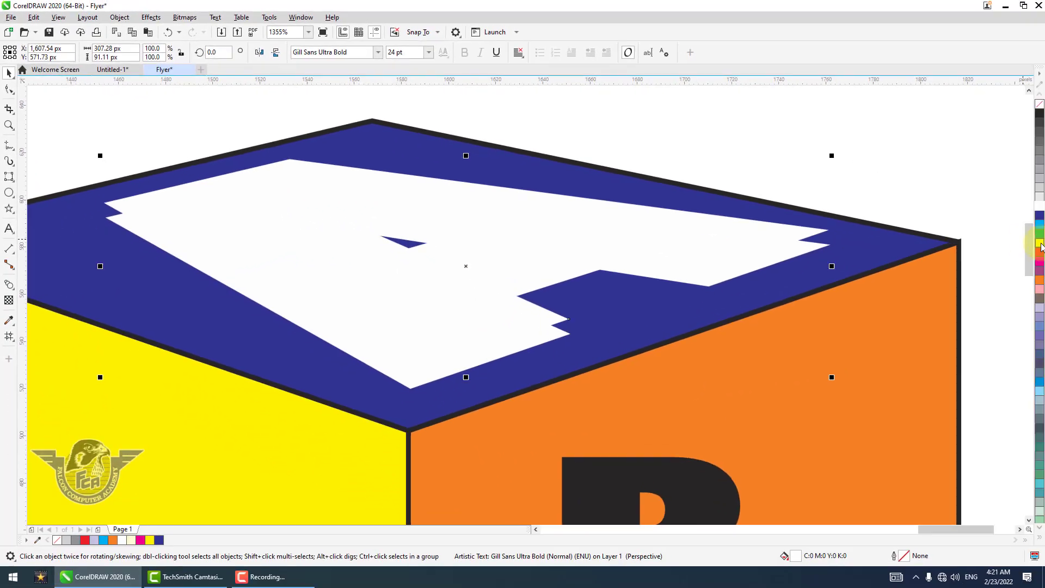
pyautogui.click(1039, 243)
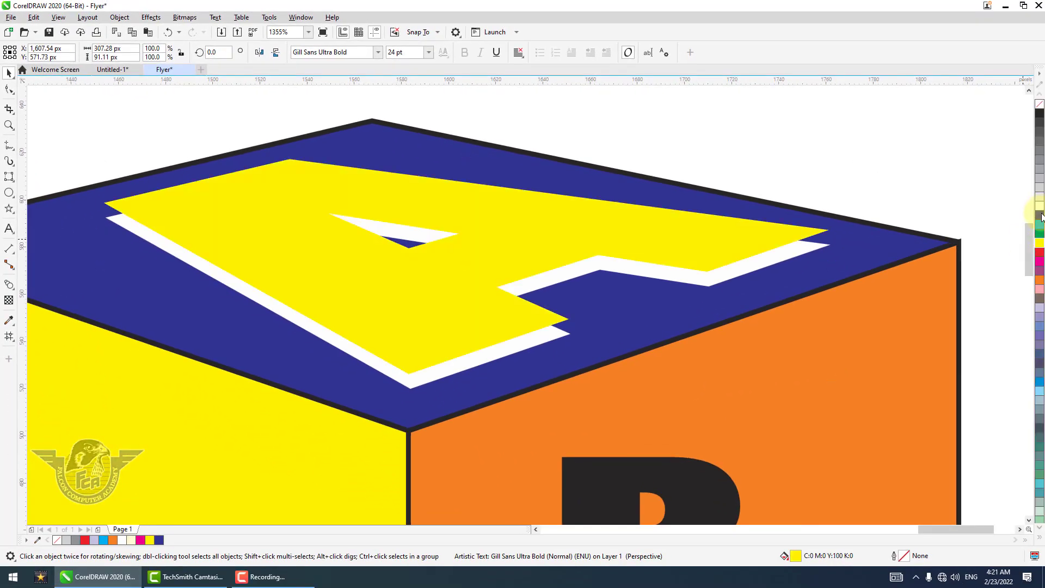
pyautogui.click(1040, 215)
pyautogui.click(1040, 224)
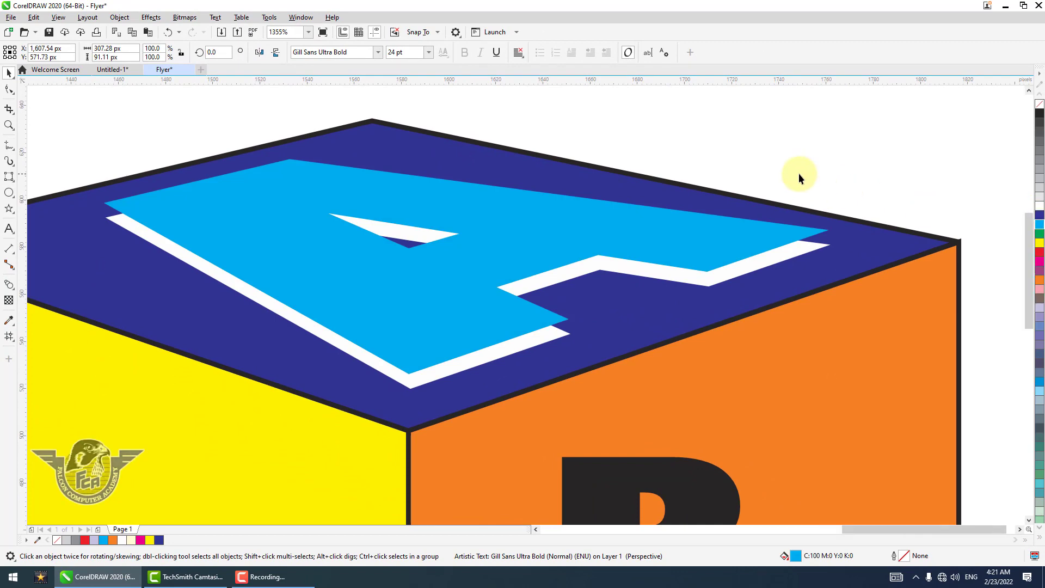
pyautogui.scroll(-1, 799, 173)
pyautogui.click(939, 175)
# Move the letter C from the orange face onto the cube's yellow left face.
pyautogui.scroll(-1, 940, 175)
pyautogui.press('F2')
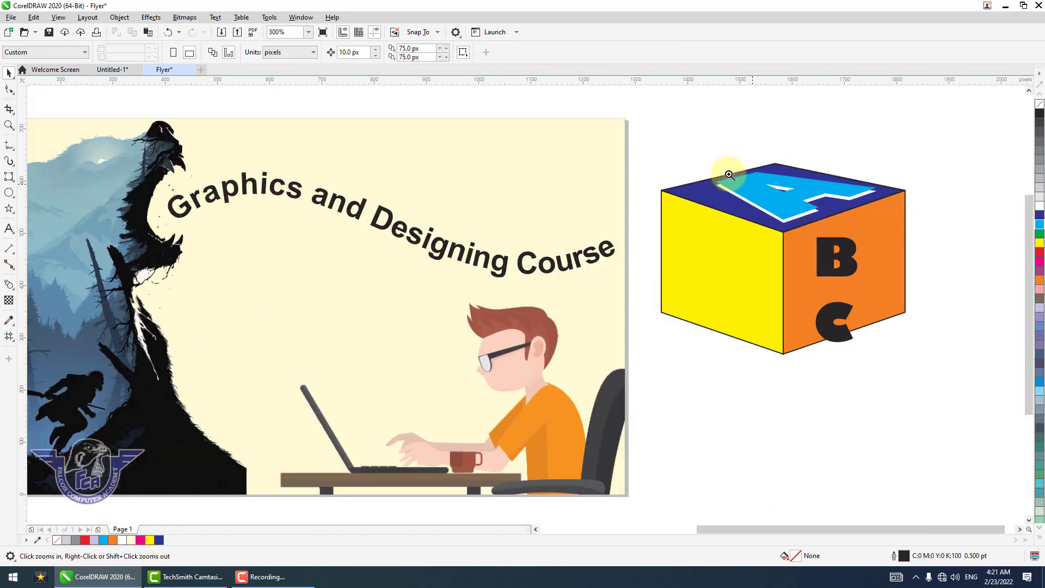
pyautogui.moveTo(642, 135); pyautogui.dragTo(962, 400)
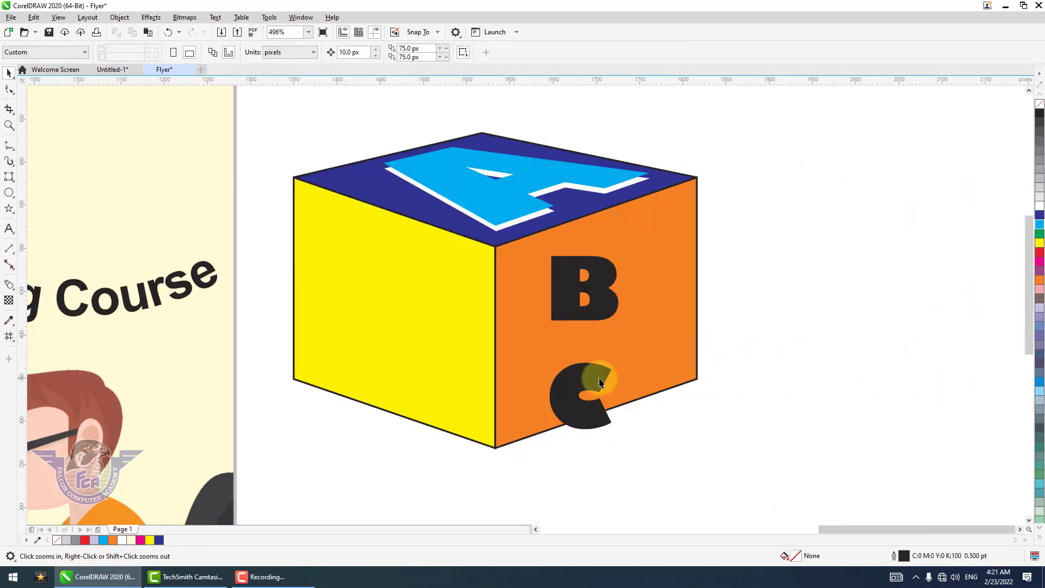
pyautogui.moveTo(599, 377); pyautogui.dragTo(385, 323)
# Add perspective to the letter B, fit its corners to the orange face, and scale it down to about 176 by 219 px.
pyautogui.click(603, 294)
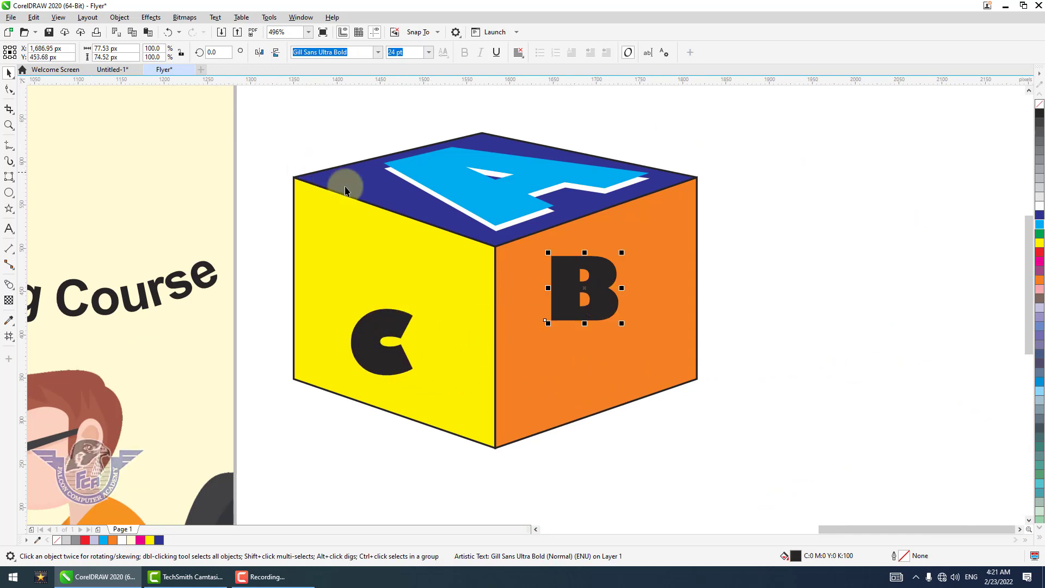
pyautogui.click(120, 18)
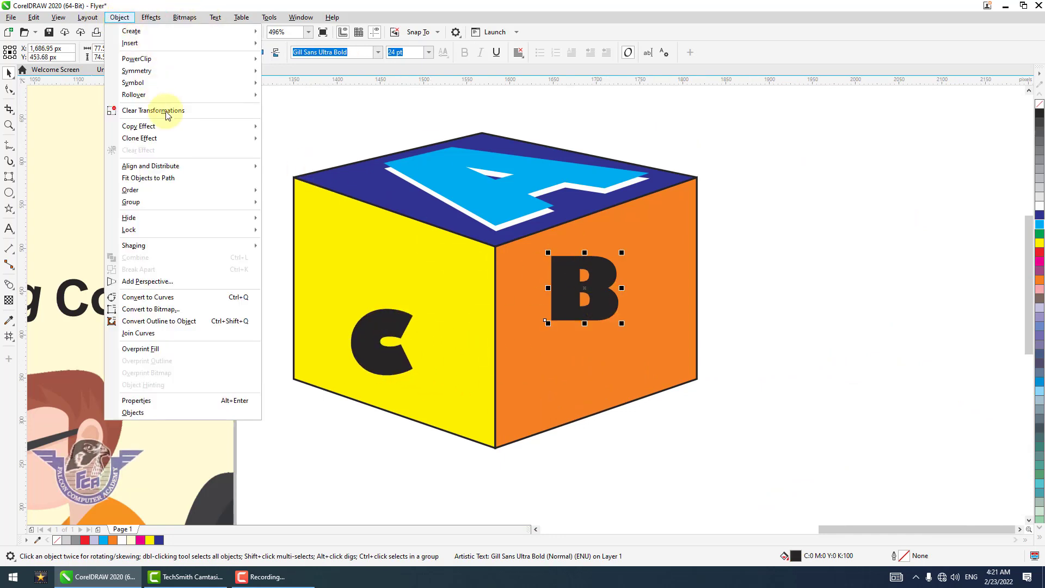
pyautogui.click(229, 276)
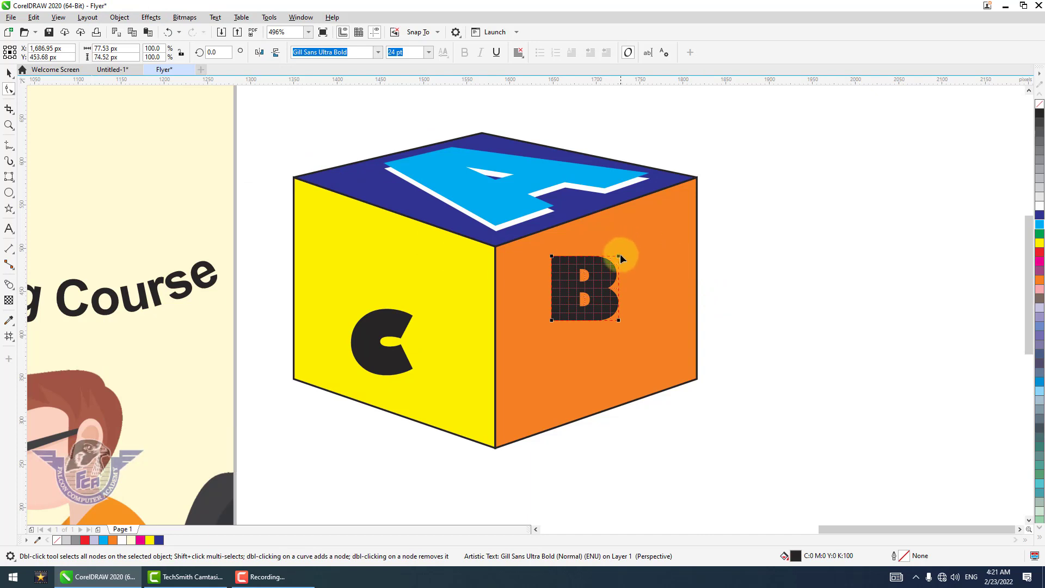
pyautogui.moveTo(621, 256); pyautogui.dragTo(697, 177)
pyautogui.moveTo(554, 257); pyautogui.dragTo(495, 246)
pyautogui.moveTo(552, 321); pyautogui.dragTo(495, 445)
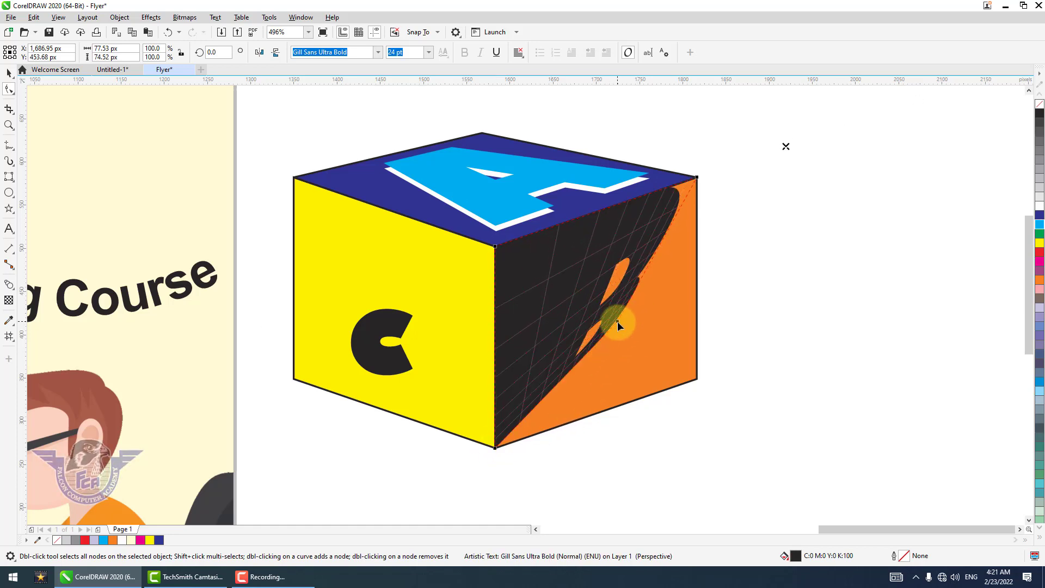
pyautogui.moveTo(617, 322); pyautogui.dragTo(697, 378)
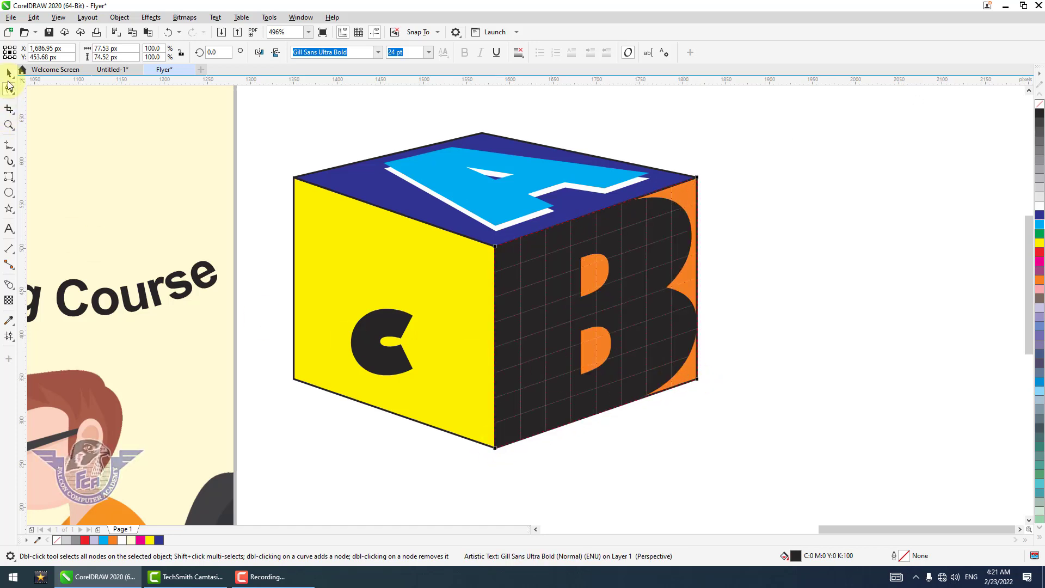
pyautogui.click(10, 76)
pyautogui.moveTo(700, 192); pyautogui.dragTo(692, 222)
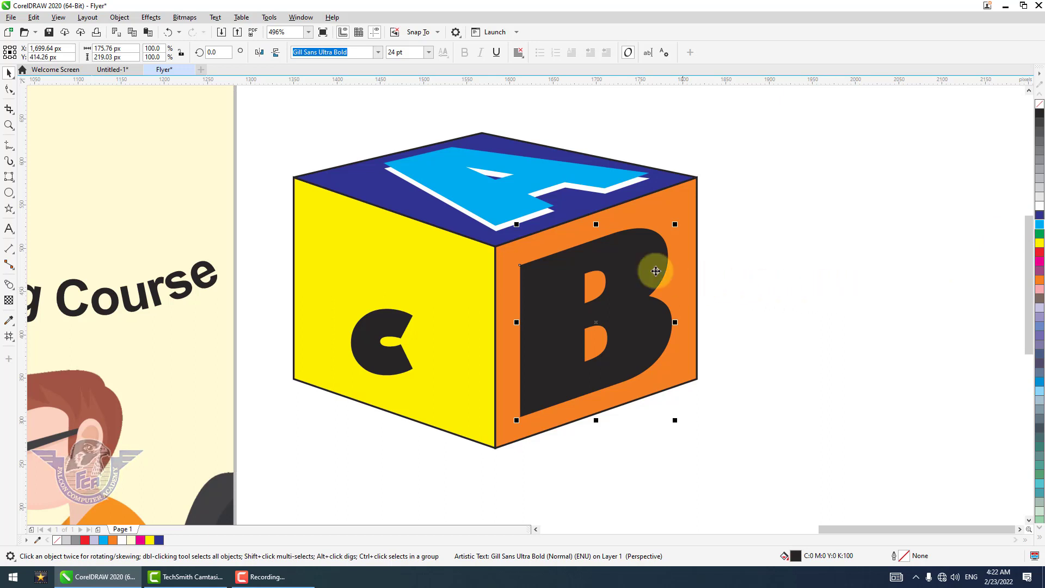
# Place a copy of the B slightly up and to the left of the black original and fill the copy yellow.
pyautogui.press('z')
pyautogui.moveTo(452, 223); pyautogui.dragTo(748, 456)
pyautogui.moveTo(615, 333); pyautogui.dragTo(605, 324)
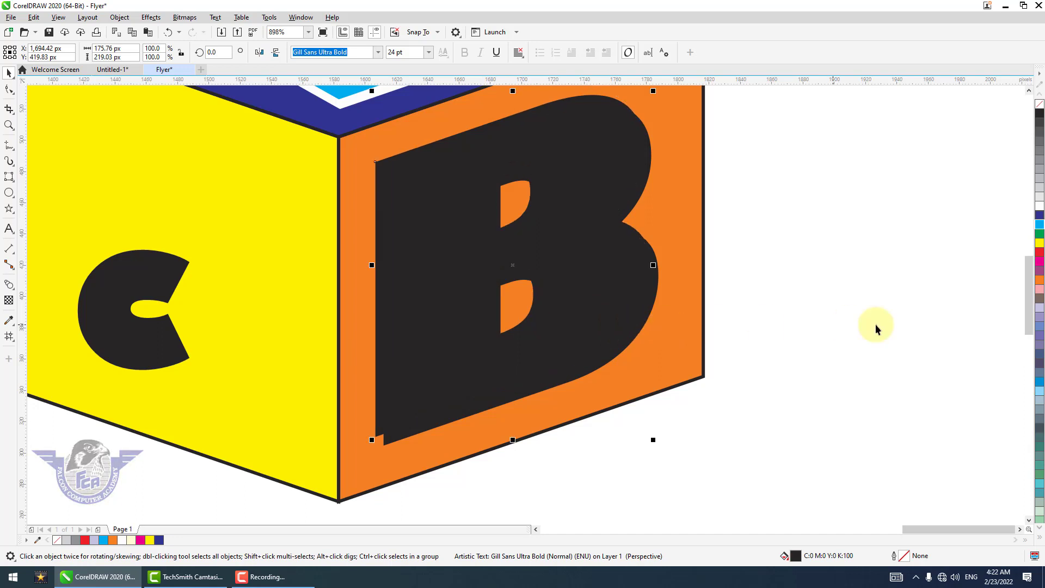
pyautogui.click(1040, 254)
pyautogui.click(1041, 226)
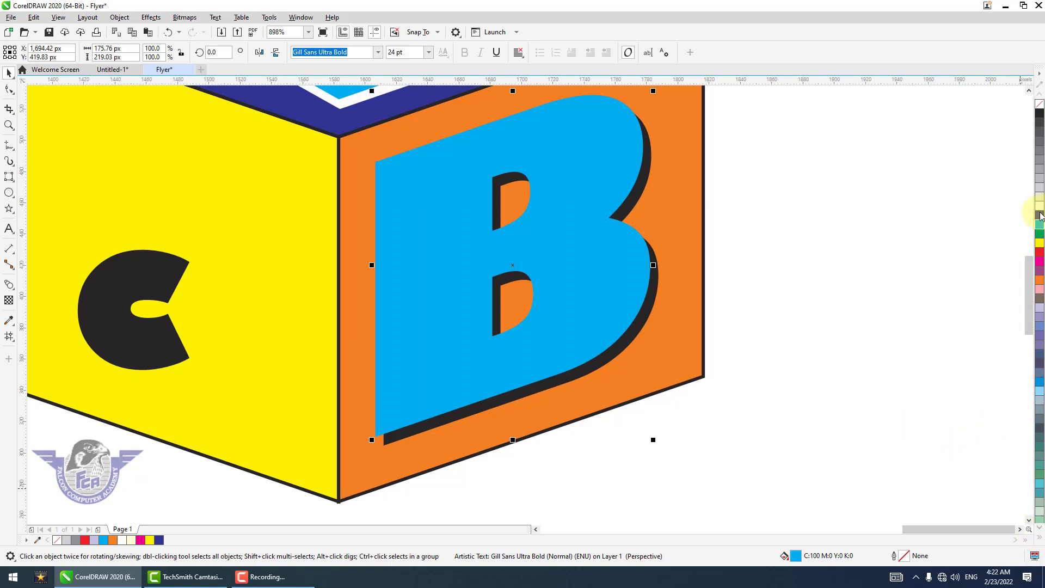
pyautogui.click(1041, 244)
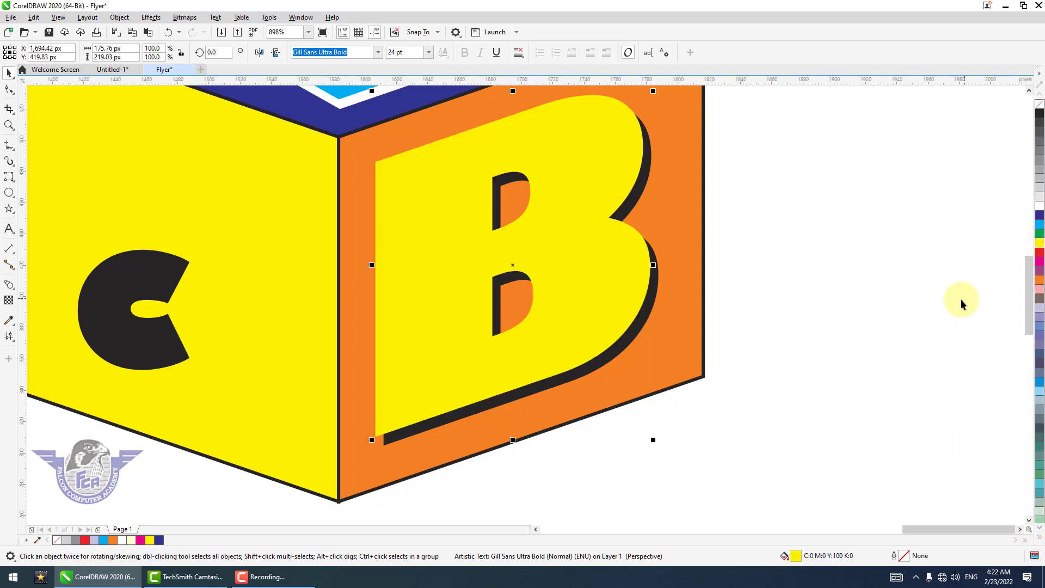
pyautogui.click(881, 285)
# Add perspective to the letter C, fit its corners to the yellow left face, and scale it down to about 187 by 206 px.
pyautogui.scroll(-3, 881, 286)
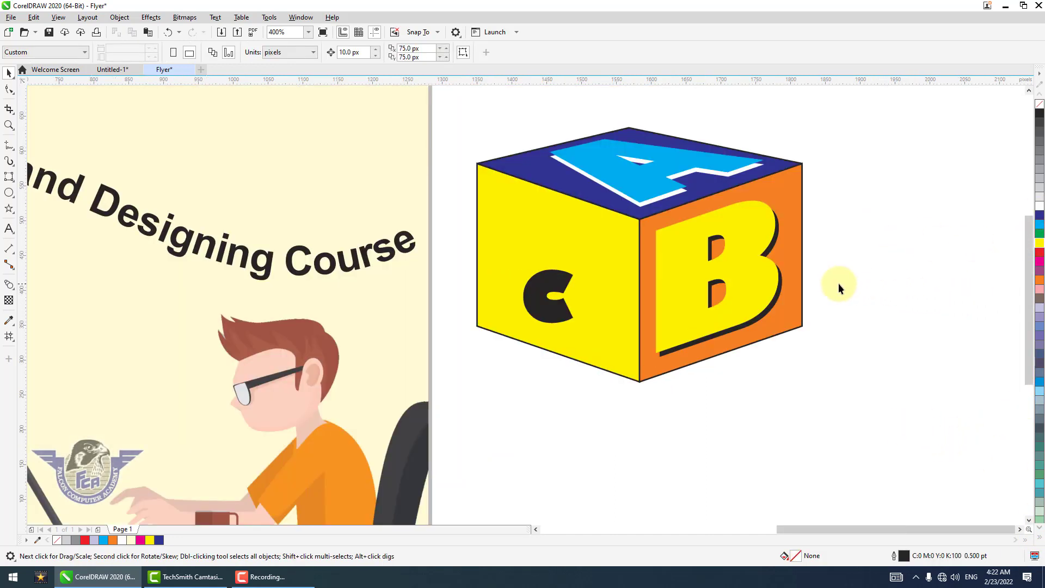
pyautogui.click(550, 290)
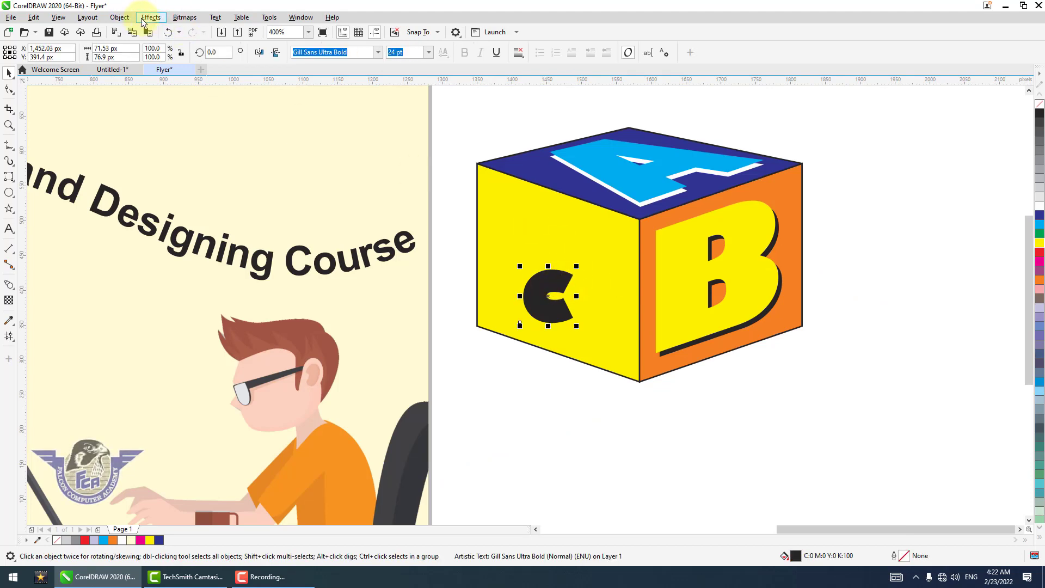
pyautogui.click(120, 18)
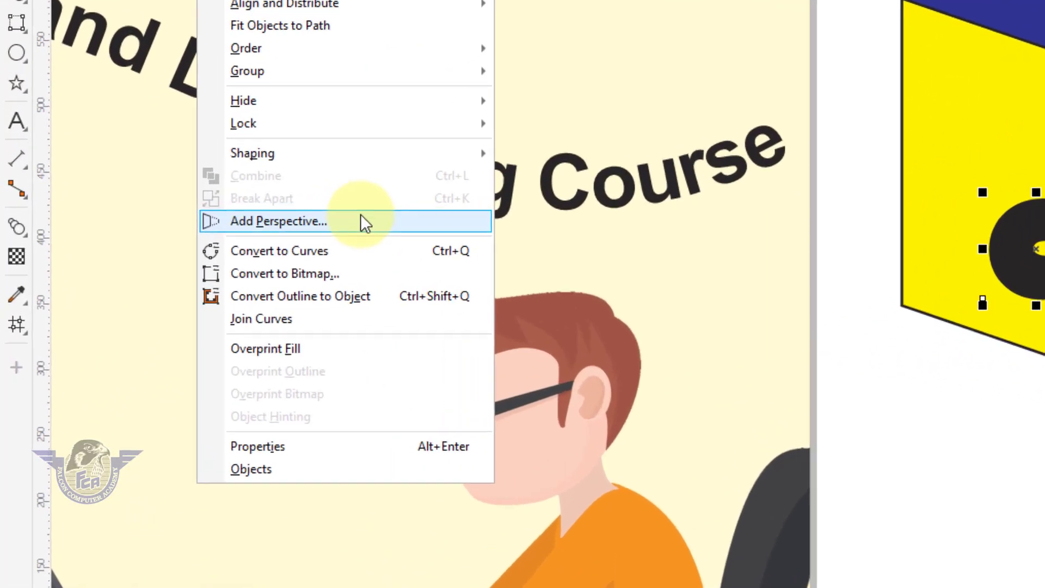
pyautogui.click(181, 278)
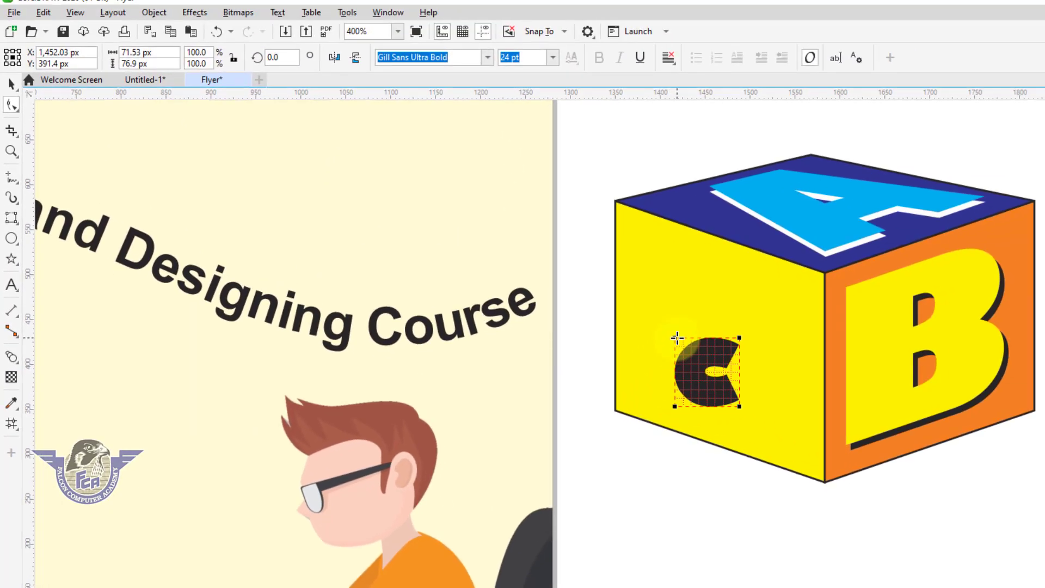
pyautogui.moveTo(676, 338); pyautogui.dragTo(636, 243)
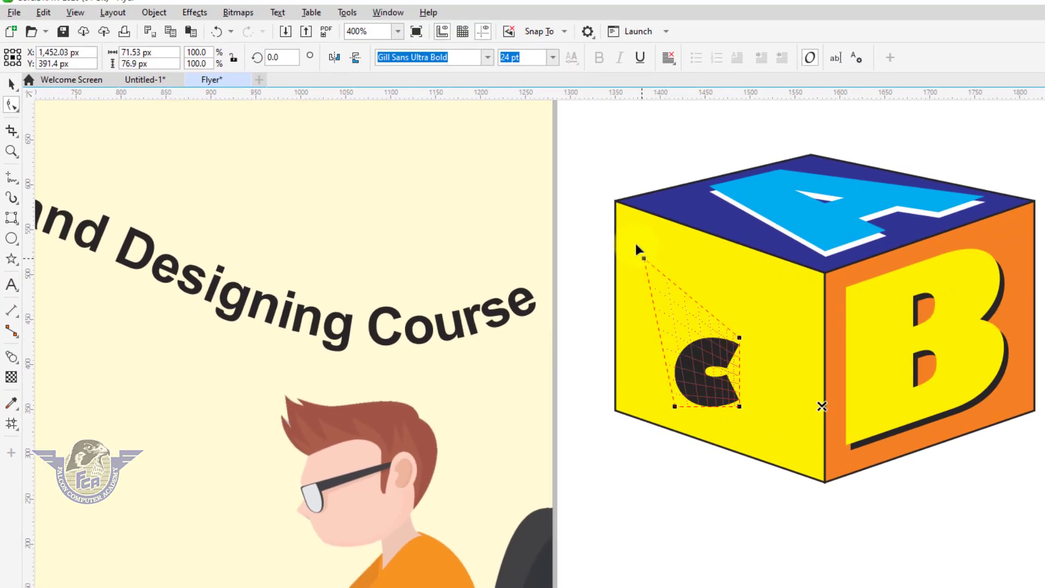
pyautogui.moveTo(618, 205); pyautogui.dragTo(616, 202)
pyautogui.moveTo(741, 337); pyautogui.dragTo(824, 270)
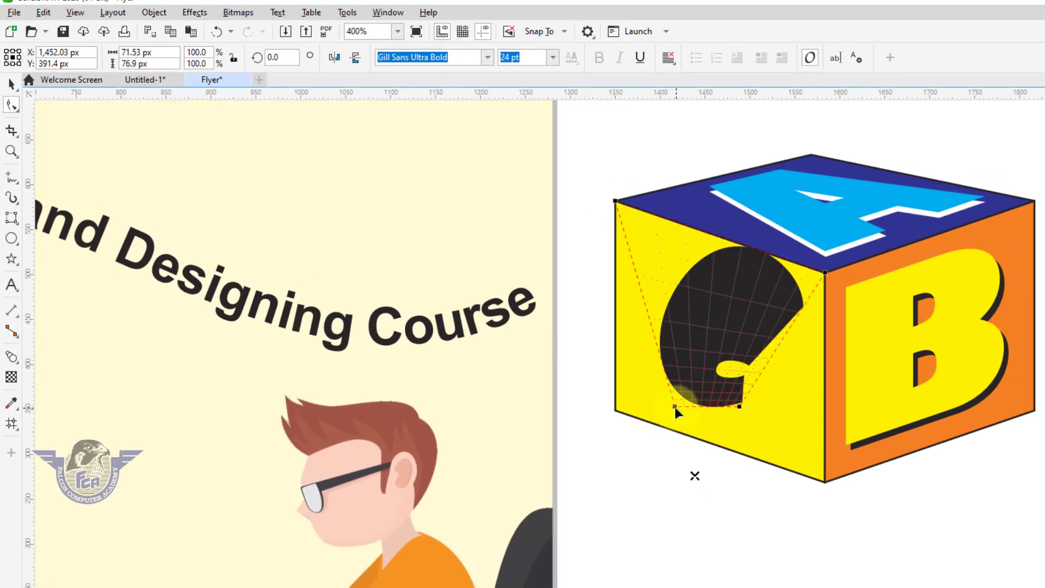
pyautogui.moveTo(675, 408); pyautogui.dragTo(615, 410)
pyautogui.moveTo(740, 406); pyautogui.dragTo(824, 483)
pyautogui.click(12, 84)
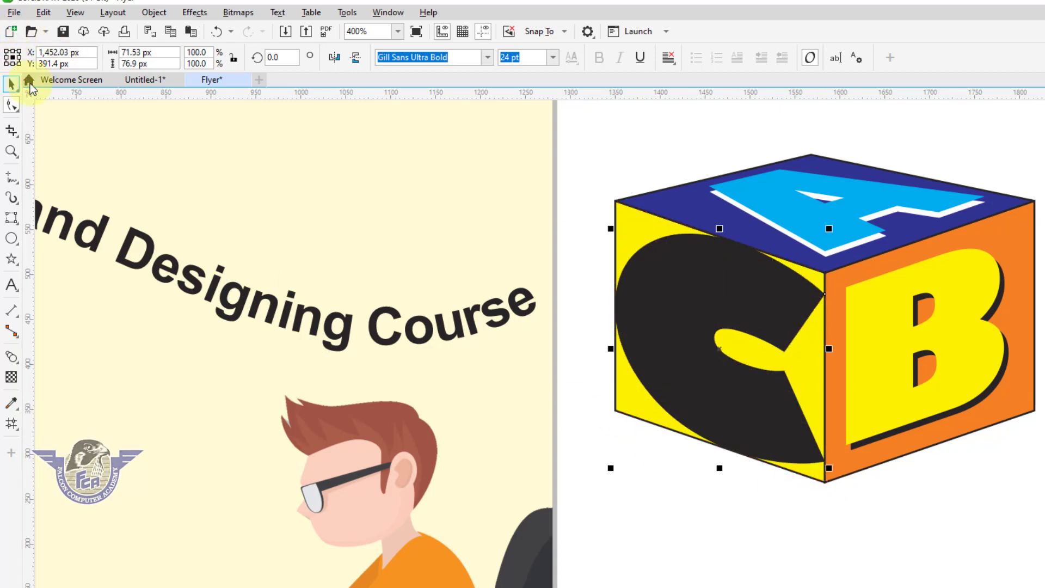
pyautogui.moveTo(830, 228); pyautogui.dragTo(818, 248)
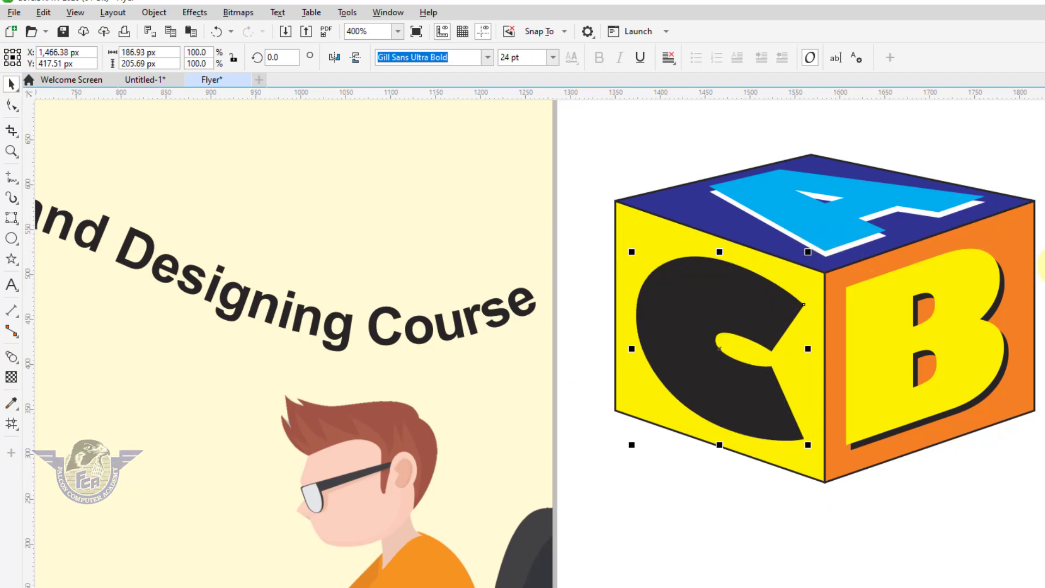
# Place a copy of the C slightly up and to the left of the black original and fill the copy red.
pyautogui.moveTo(750, 404); pyautogui.dragTo(742, 397)
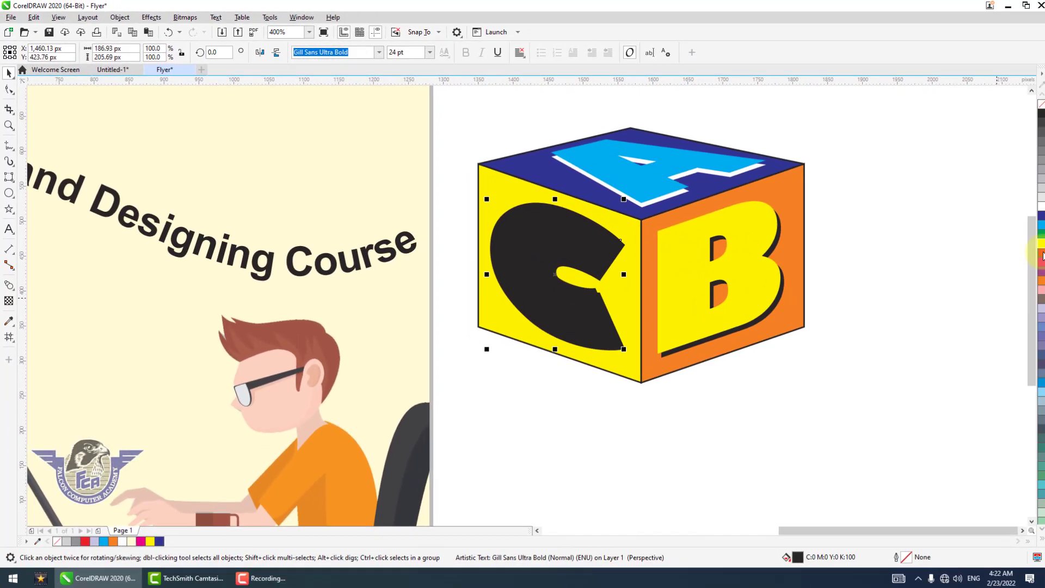
pyautogui.click(1040, 252)
pyautogui.click(912, 218)
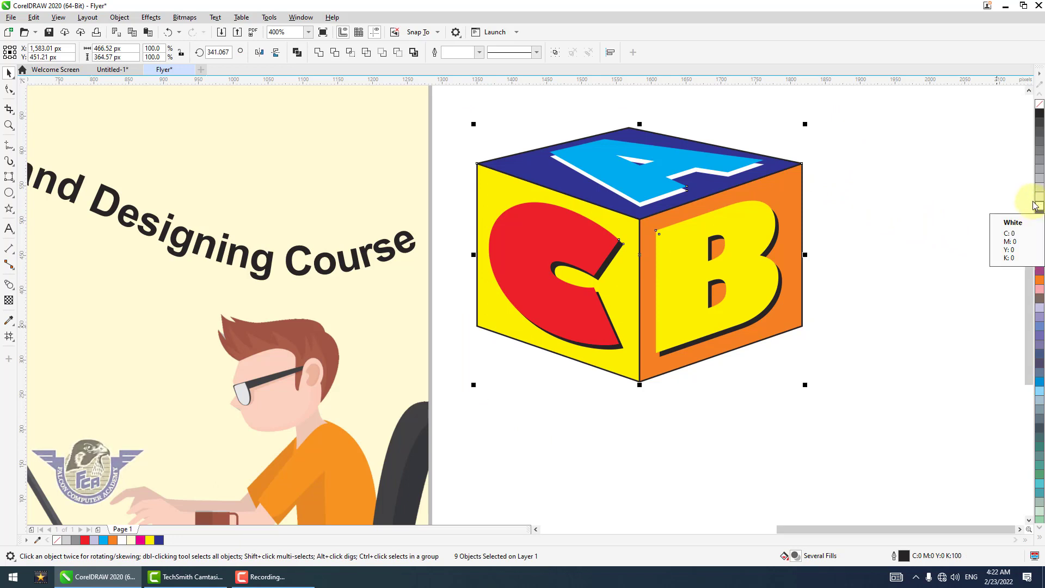
# Give the cube's orange, yellow and blue faces a white outline.
pyautogui.click(792, 189)
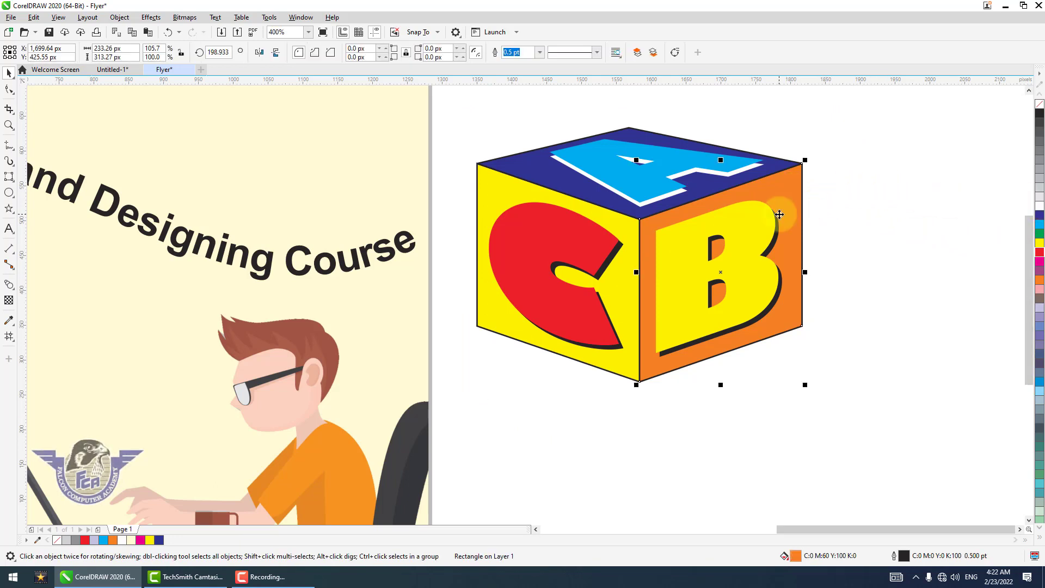
pyautogui.keyDown('shift'); pyautogui.click(488, 187); pyautogui.keyUp('shift')
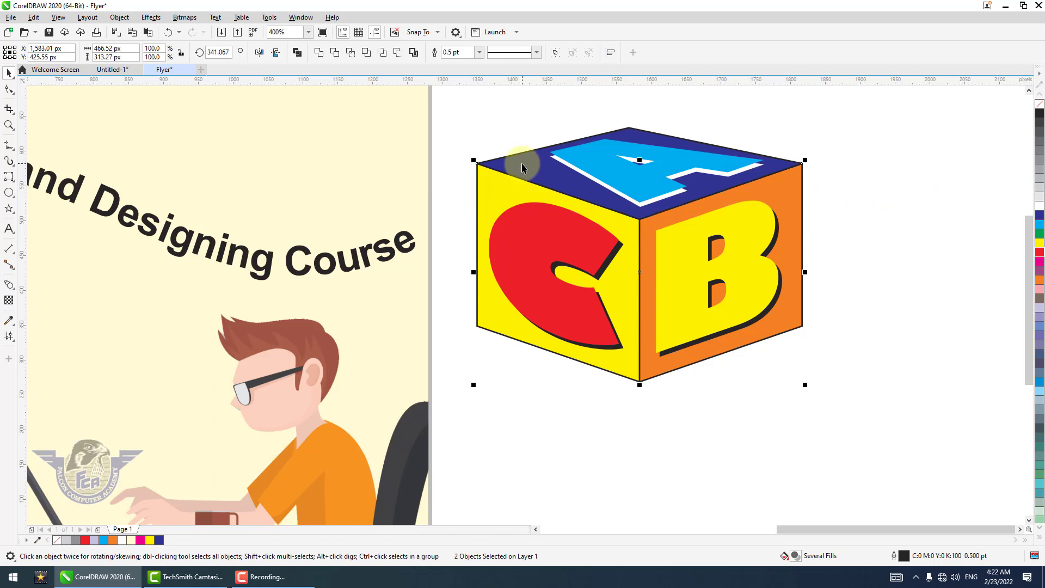
pyautogui.rightClick(1041, 210)
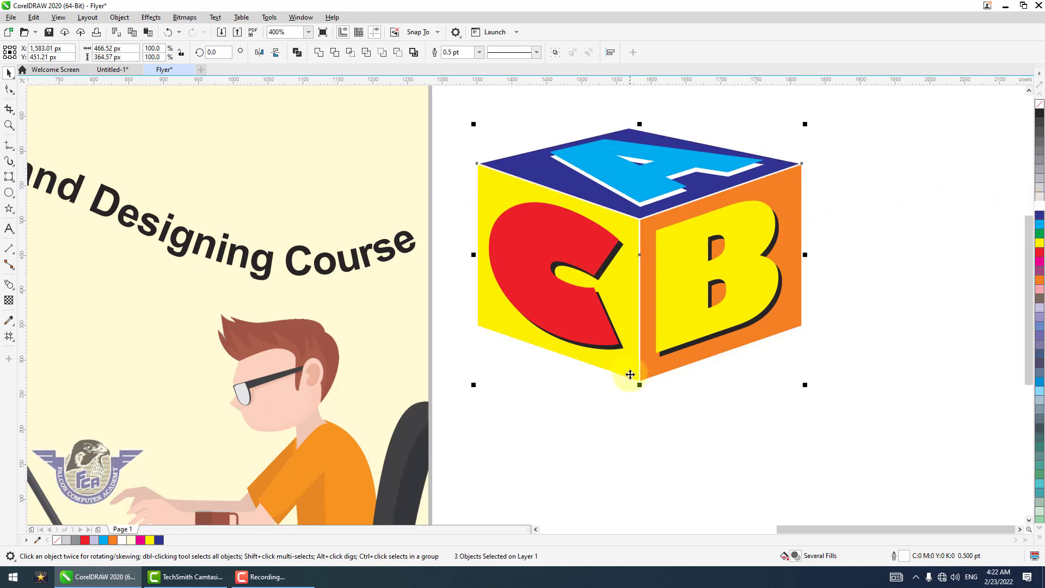
pyautogui.moveTo(640, 385); pyautogui.dragTo(642, 415)
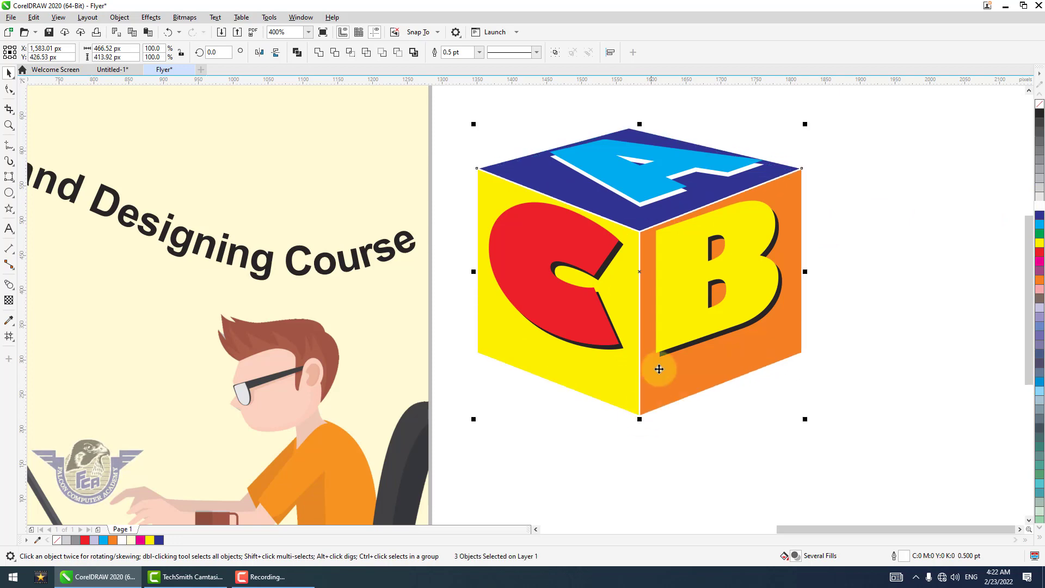
pyautogui.hotkey('ctrl', 'z')
pyautogui.click(858, 125)
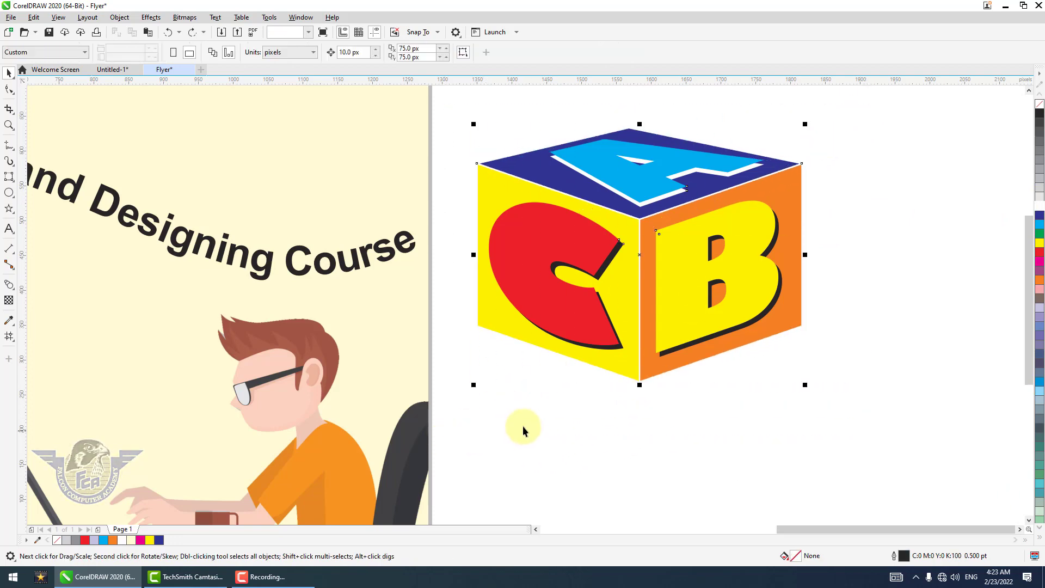
# Stretch the whole cube with its letters downward to about 430 px tall and move it slightly to the right.
pyautogui.moveTo(642, 393); pyautogui.dragTo(642, 435)
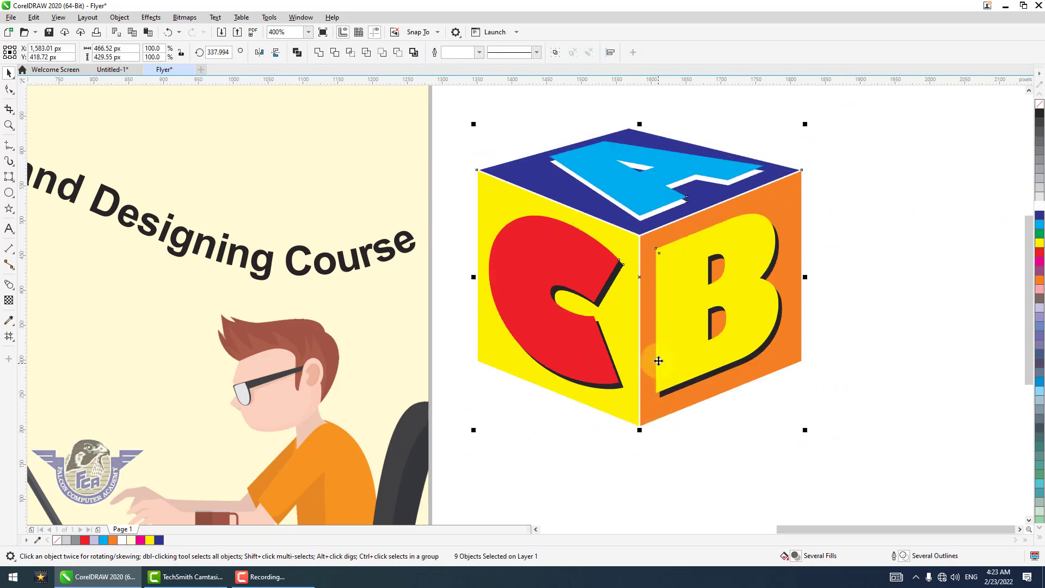
pyautogui.moveTo(655, 359); pyautogui.dragTo(688, 352)
pyautogui.click(910, 242)
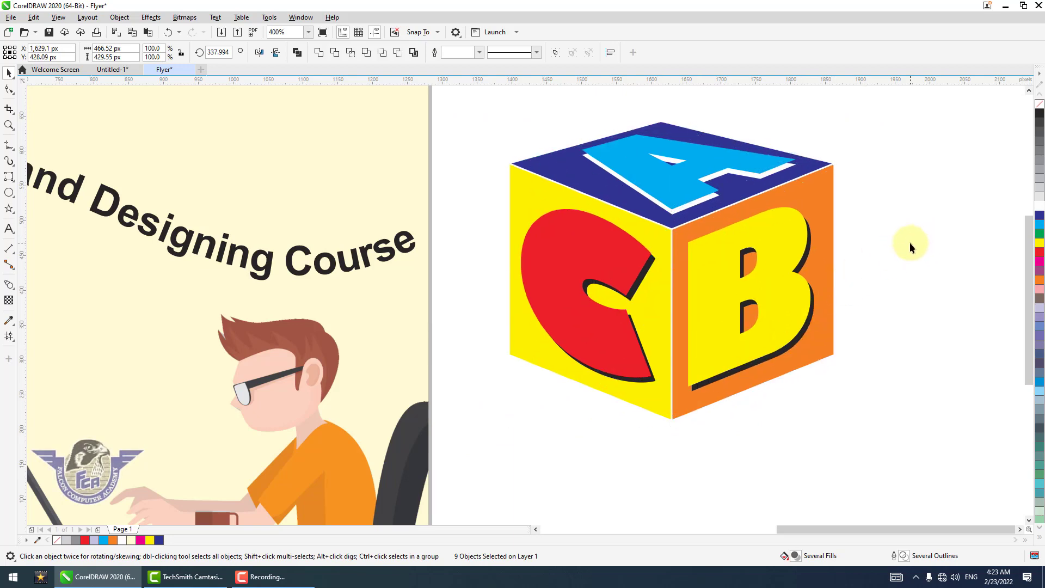
# Create an enlarged copy of the cube's blue top face, about 609 by 202 px, centered on the original.
pyautogui.scroll(-1, 909, 243)
pyautogui.press('F2')
pyautogui.moveTo(670, 159); pyautogui.dragTo(931, 381)
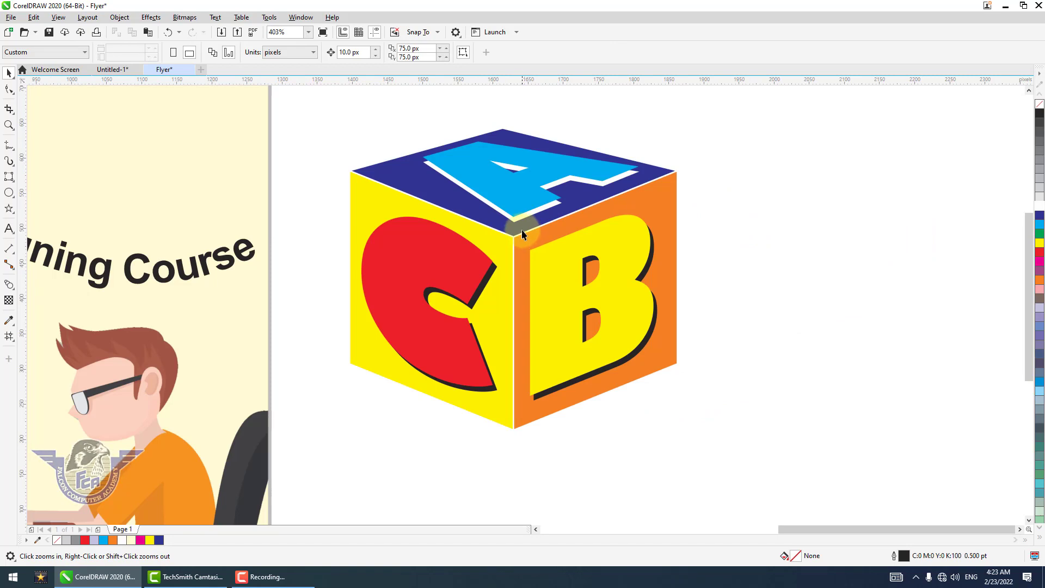
pyautogui.click(521, 232)
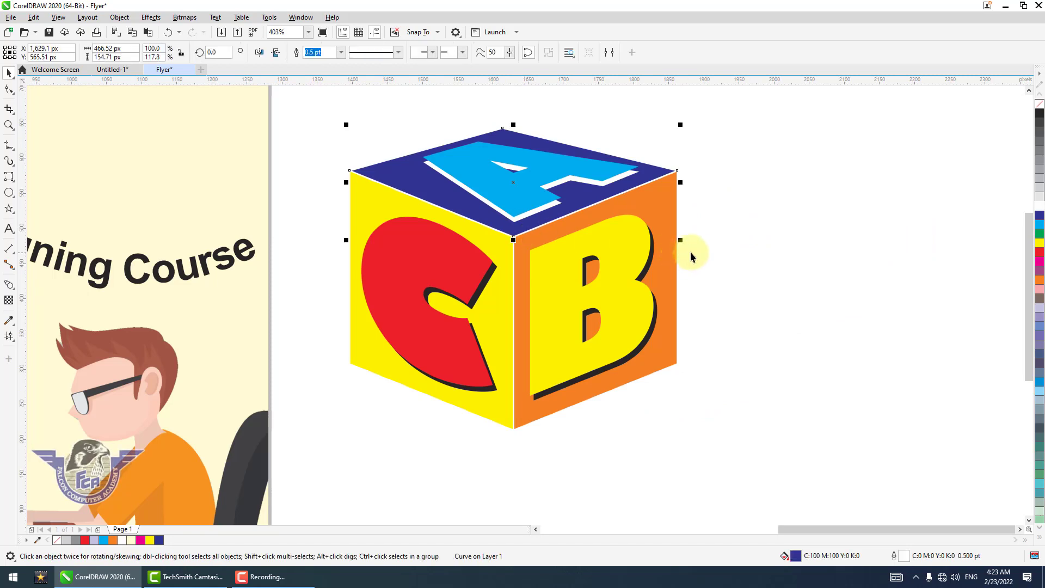
pyautogui.moveTo(681, 241); pyautogui.dragTo(703, 260)
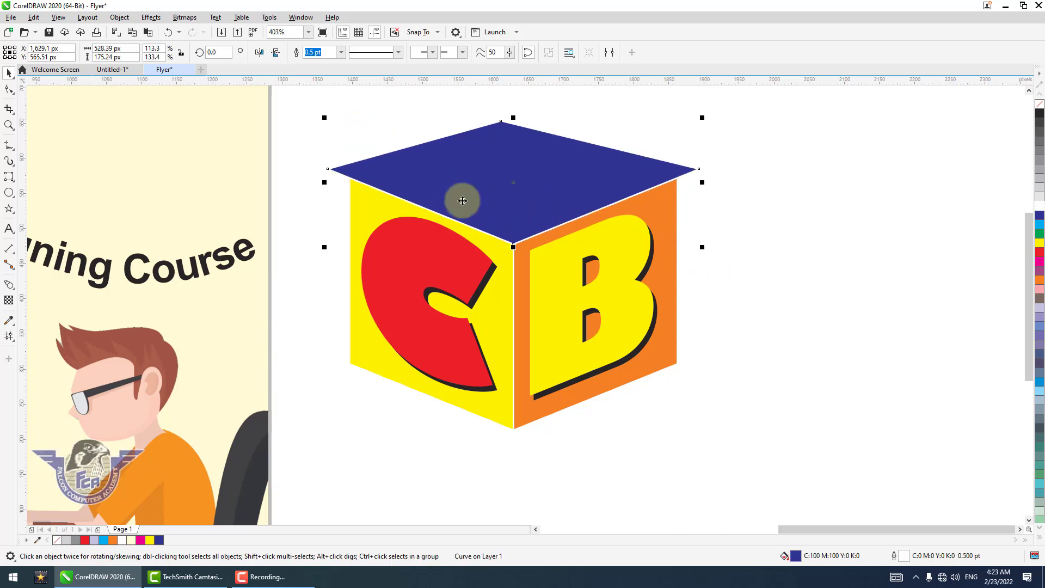
pyautogui.moveTo(704, 250); pyautogui.dragTo(733, 271)
pyautogui.click(786, 304)
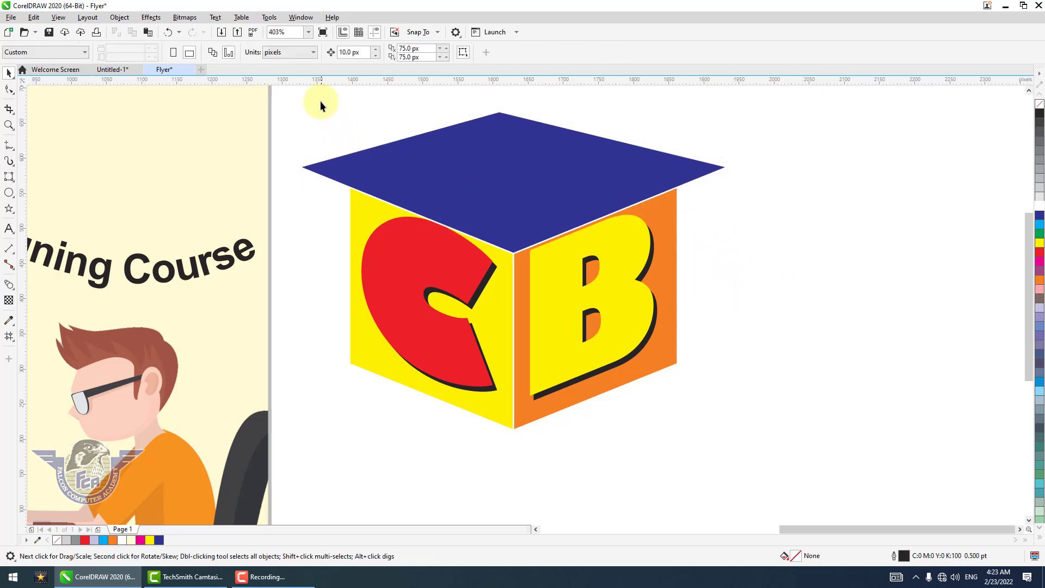
# Group the cube's faces and letters without the enlarged blue shape, and bring the group to the front.
pyautogui.moveTo(320, 99); pyautogui.dragTo(664, 341)
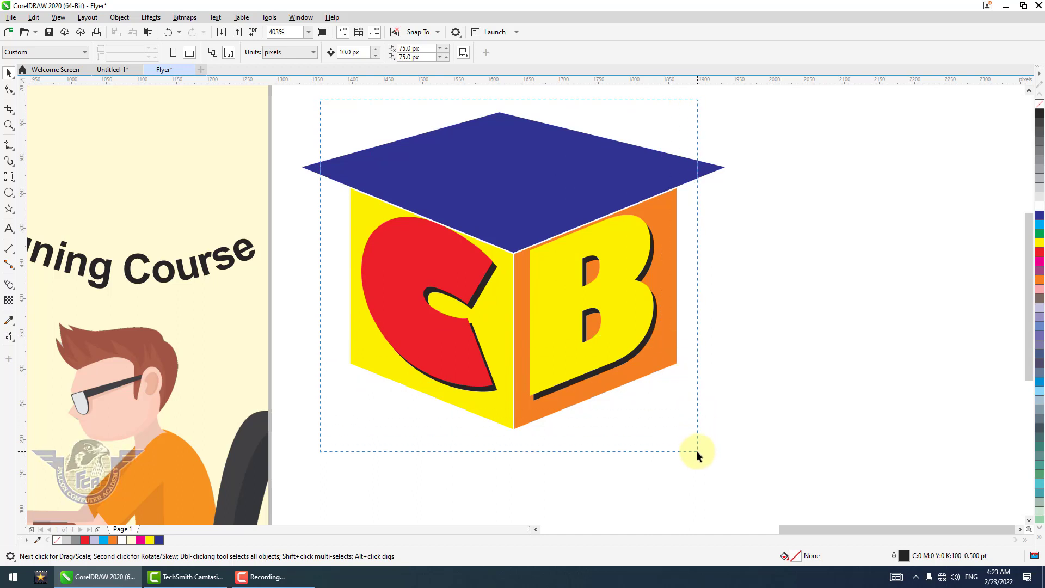
pyautogui.moveTo(697, 452); pyautogui.dragTo(697, 453)
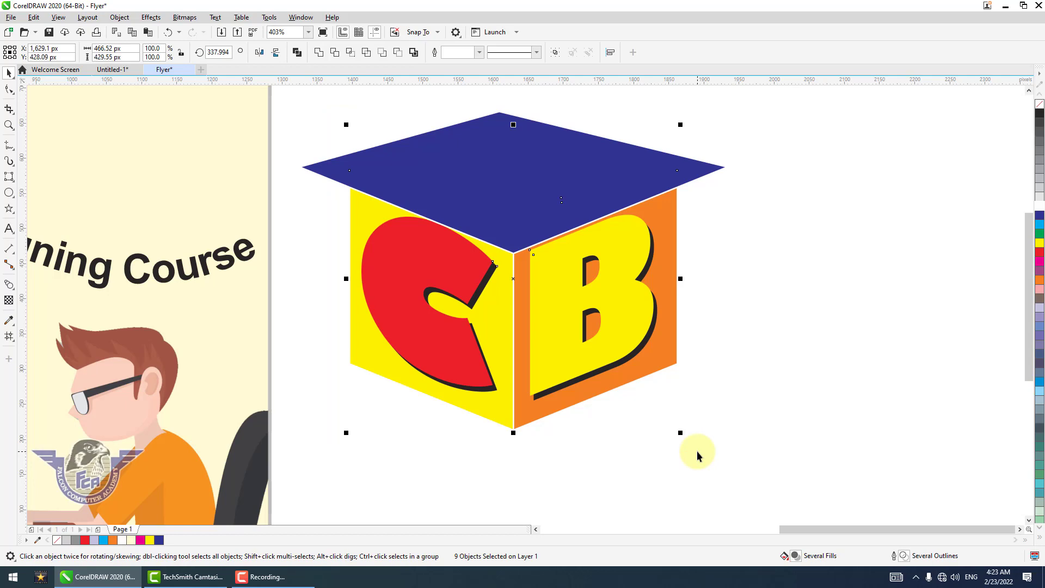
pyautogui.hotkey('ctrl', 'g')
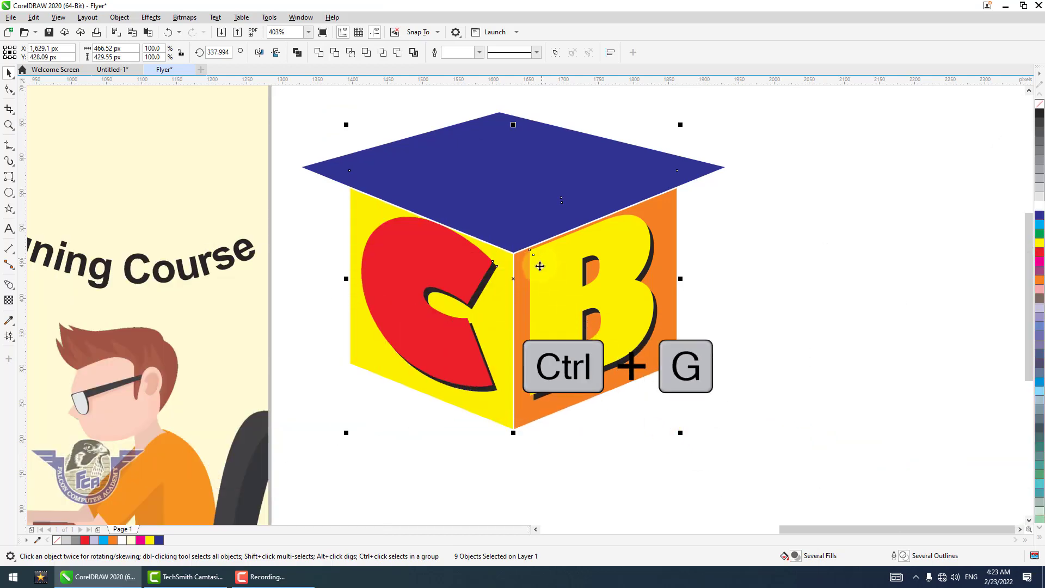
pyautogui.rightClick(538, 283)
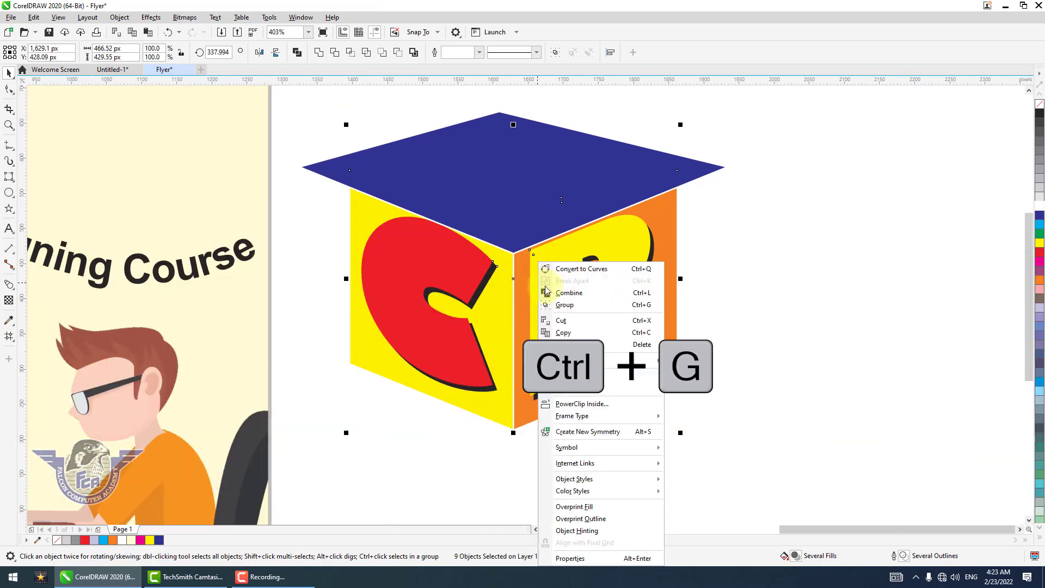
pyautogui.click(567, 305)
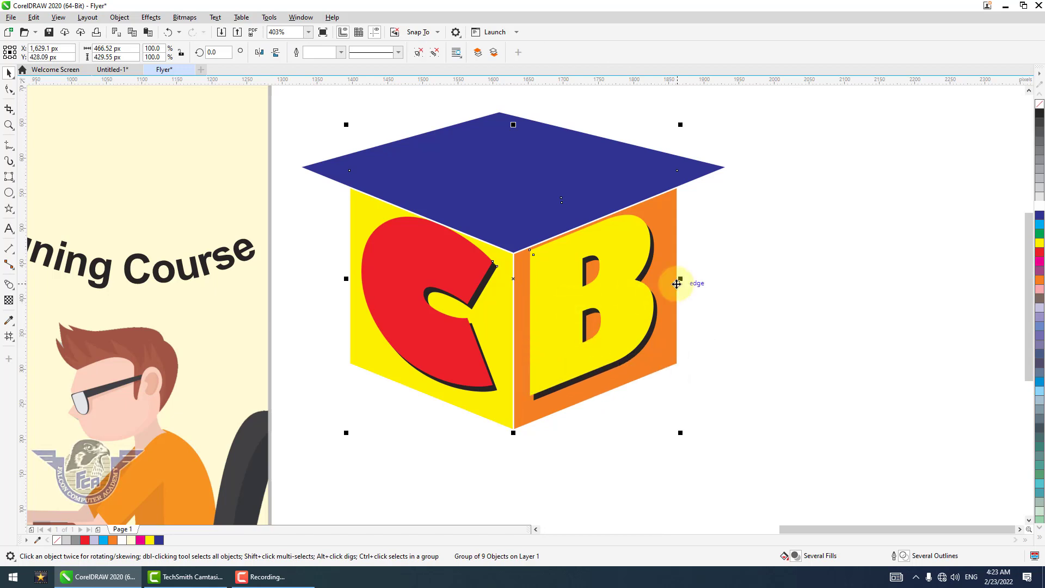
pyautogui.hotkey('shift', 'pageup')
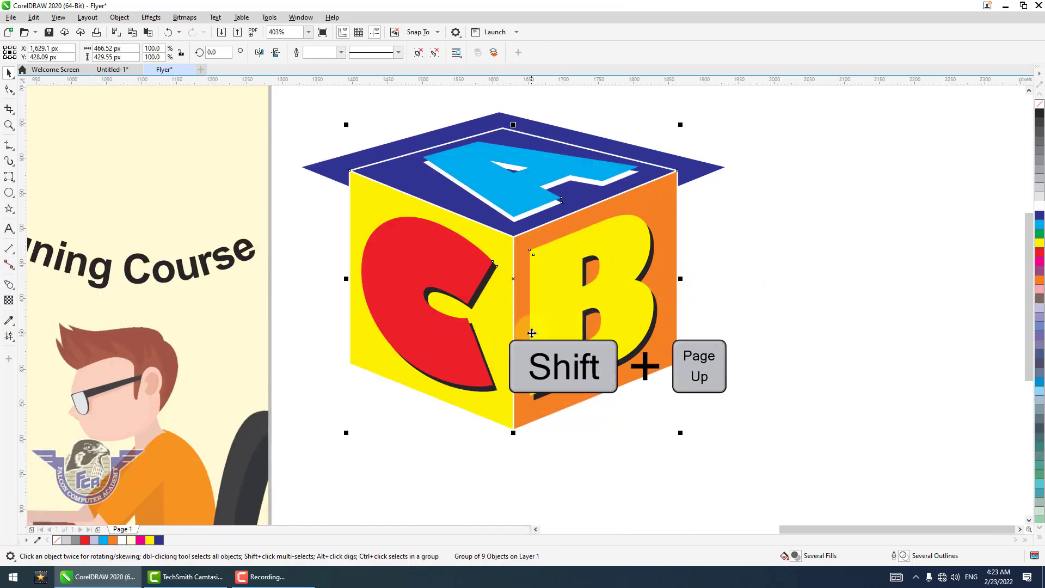
# Move the cube group straight up so its bottom rests on the enlarged blue shape, and fill that shape with K100 black.
pyautogui.moveTo(532, 334); pyautogui.dragTo(518, 167)
pyautogui.click(719, 167)
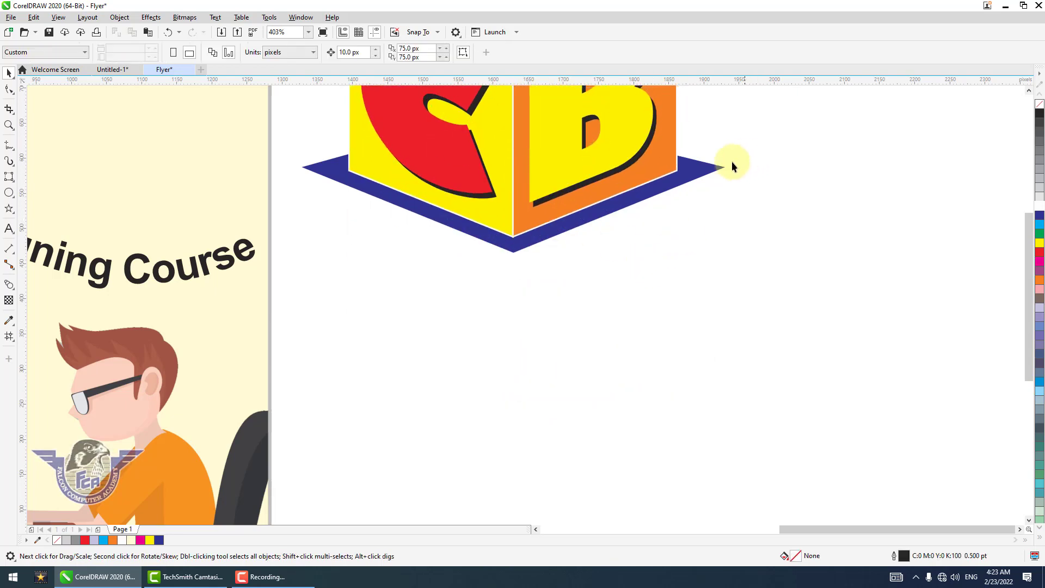
pyautogui.click(1038, 114)
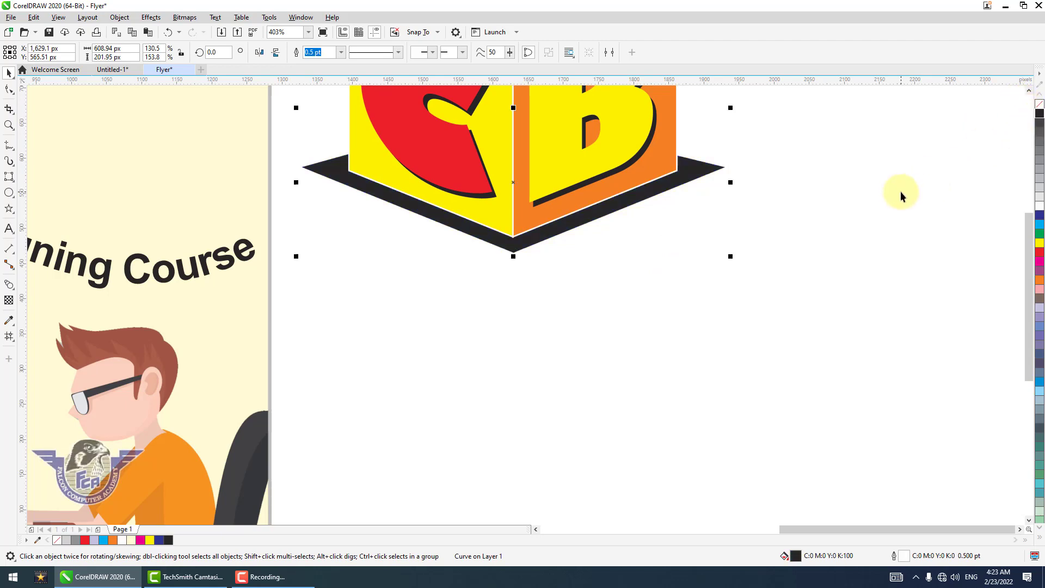
# Fill the base shape under the cube with the rich black C100 M100 Y100 K100.
pyautogui.press('F3')
pyautogui.press('F2')
pyautogui.moveTo(733, 111); pyautogui.dragTo(885, 268)
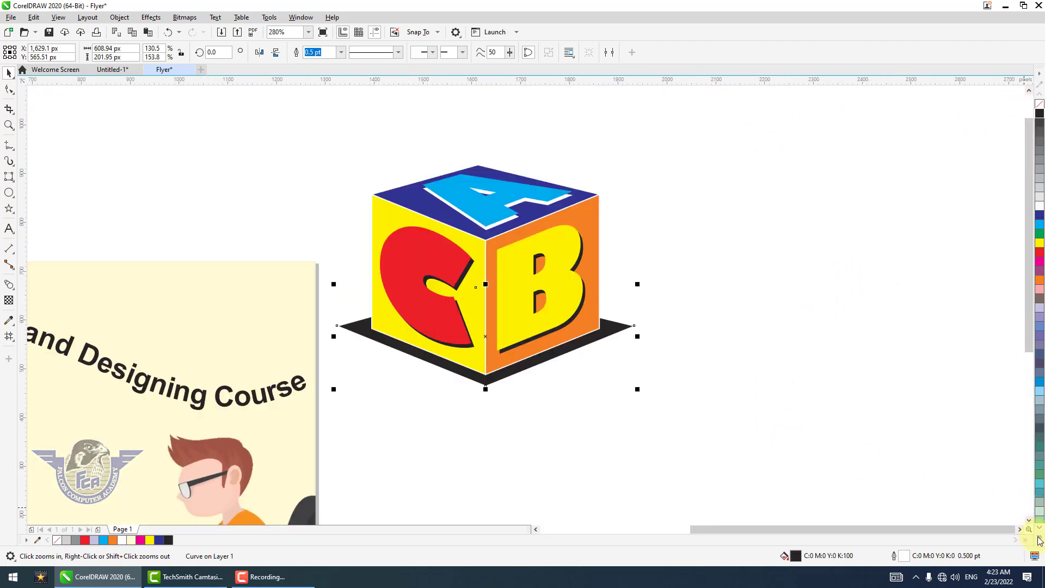
pyautogui.click(1040, 540)
pyautogui.click(1030, 132)
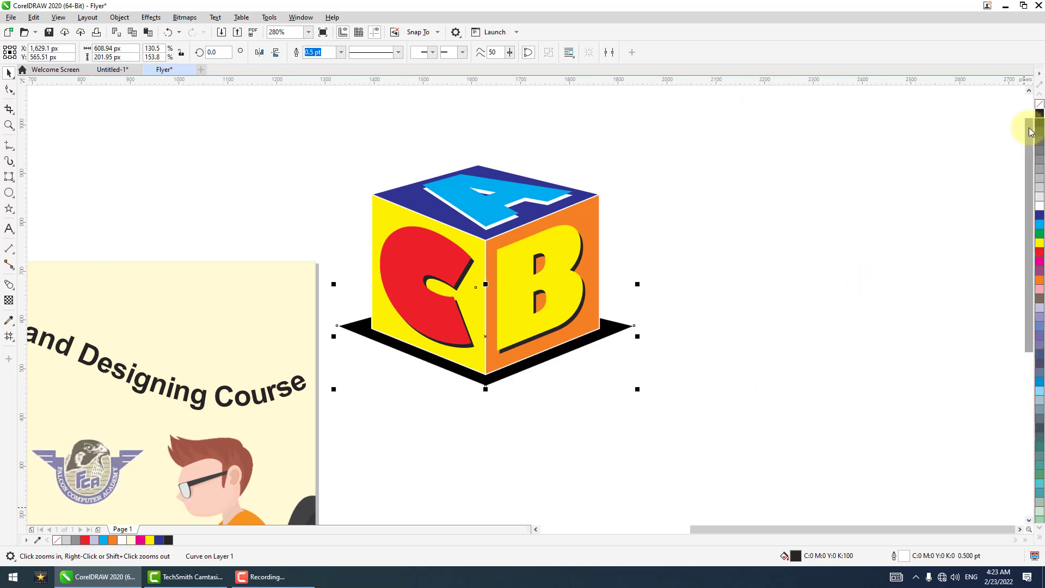
pyautogui.click(1040, 541)
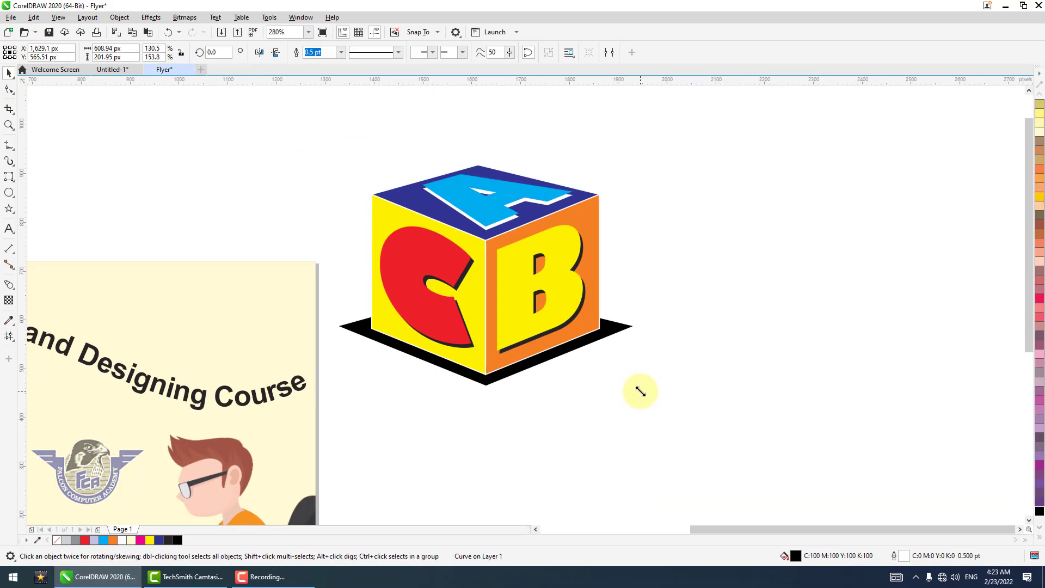
# Scale the black base shape down around its center to about 544 by 180 px.
pyautogui.moveTo(638, 390); pyautogui.dragTo(636, 386)
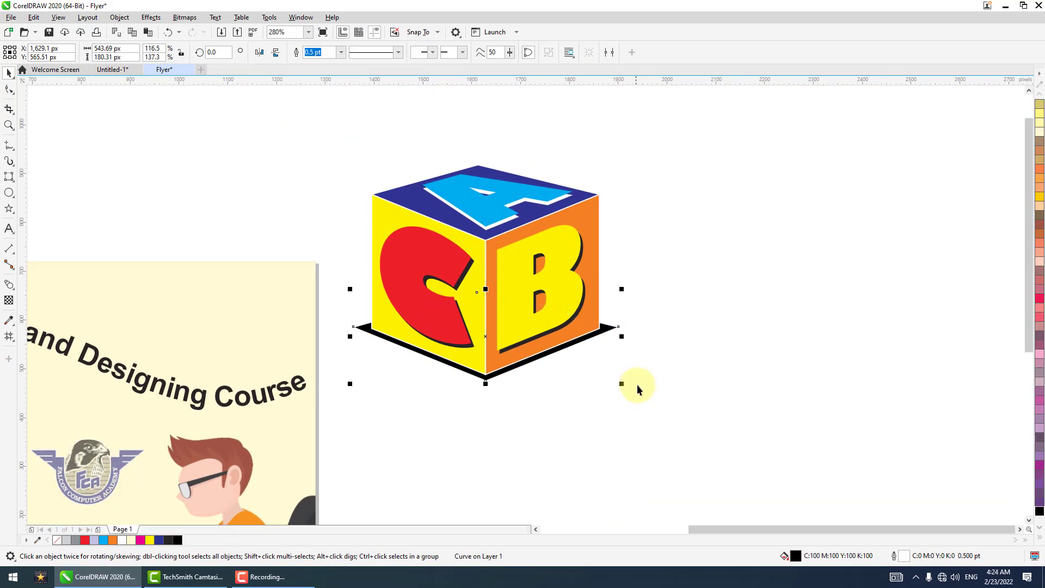
pyautogui.press('z')
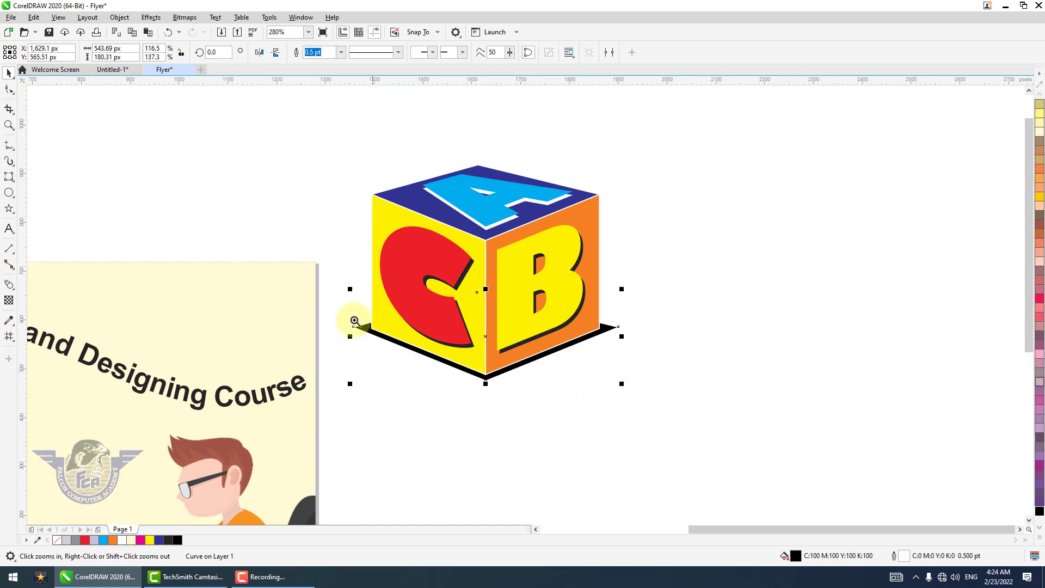
pyautogui.moveTo(306, 285); pyautogui.dragTo(656, 428)
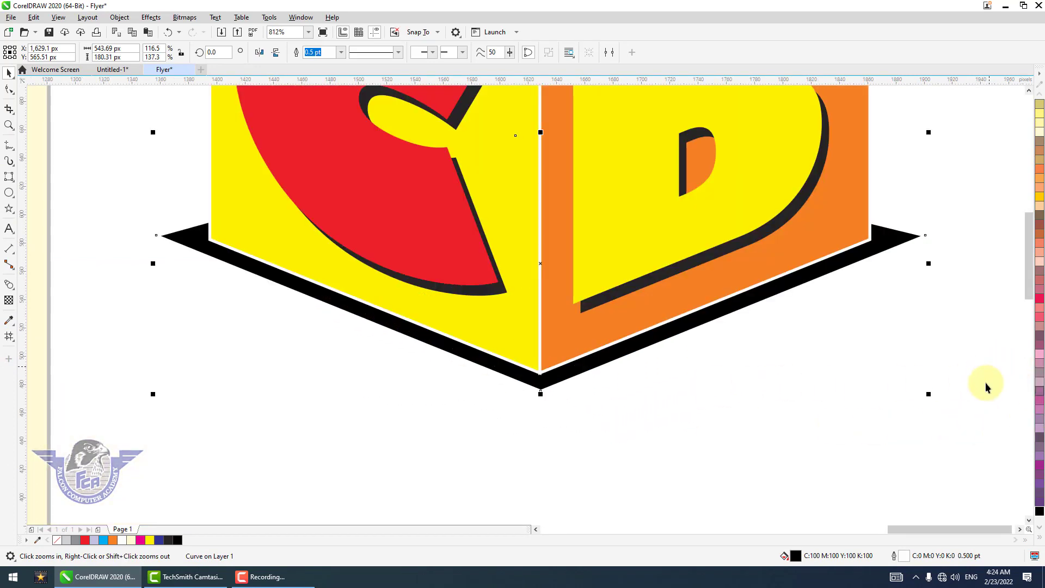
# Scale the black base shape down around its center to about 527 by 175 px and remove its outline.
pyautogui.moveTo(930, 396); pyautogui.dragTo(920, 392)
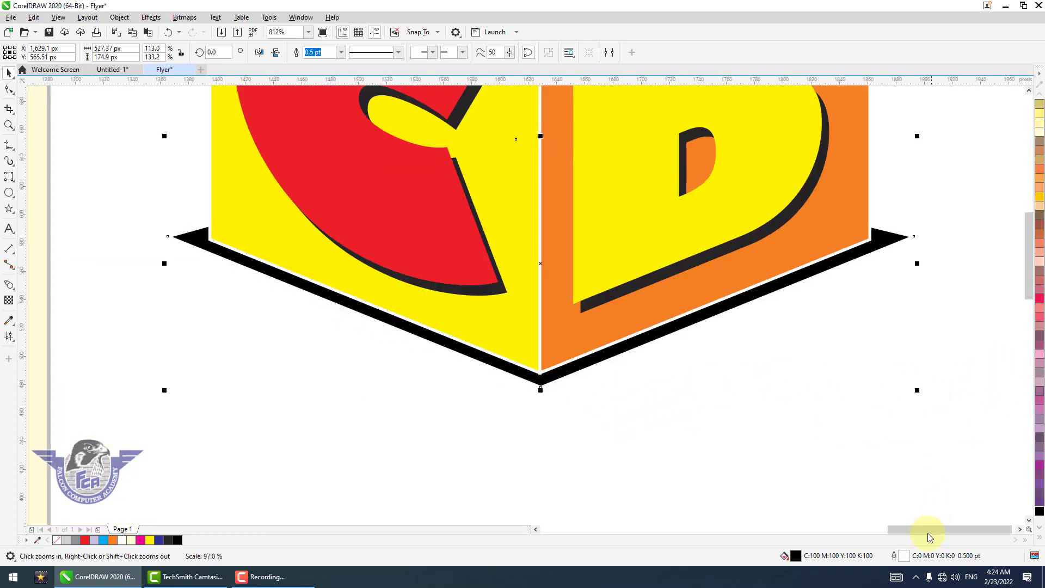
pyautogui.click(1039, 528)
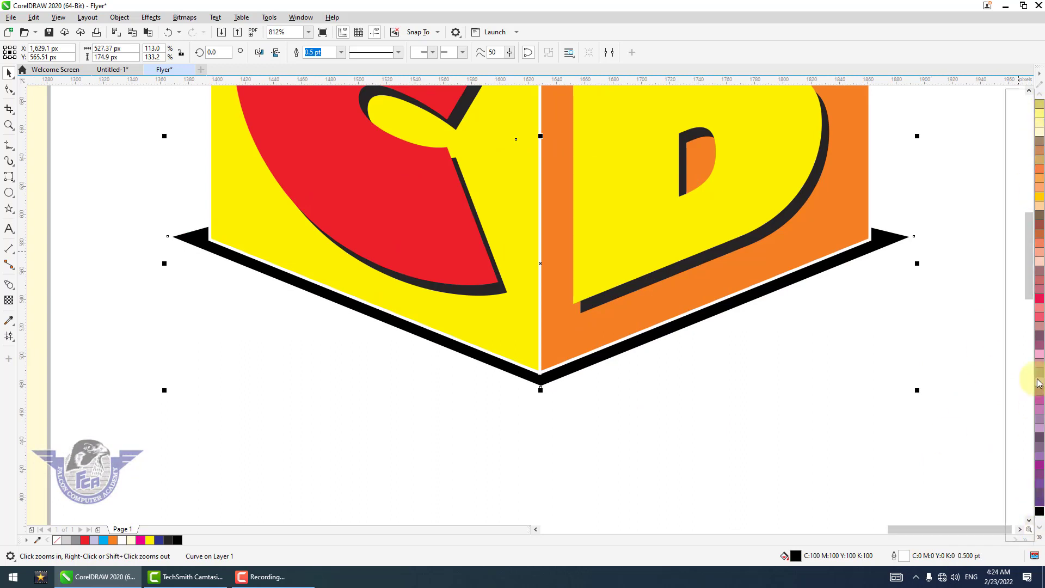
pyautogui.rightClick(1012, 95)
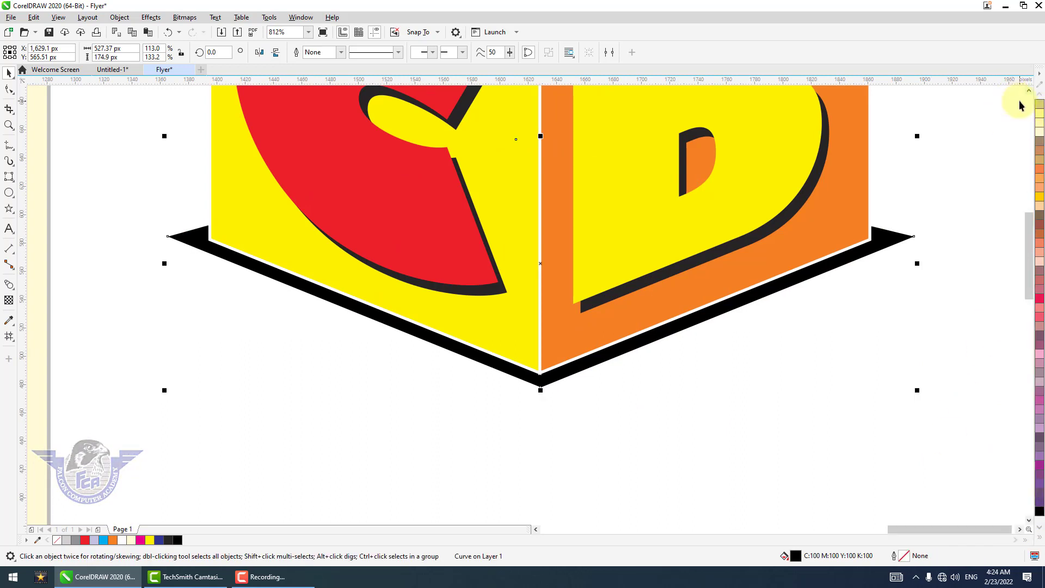
# Convert the black base shape to a 300 dpi CMYK bitmap with anti-aliasing and a transparent background.
pyautogui.click(183, 18)
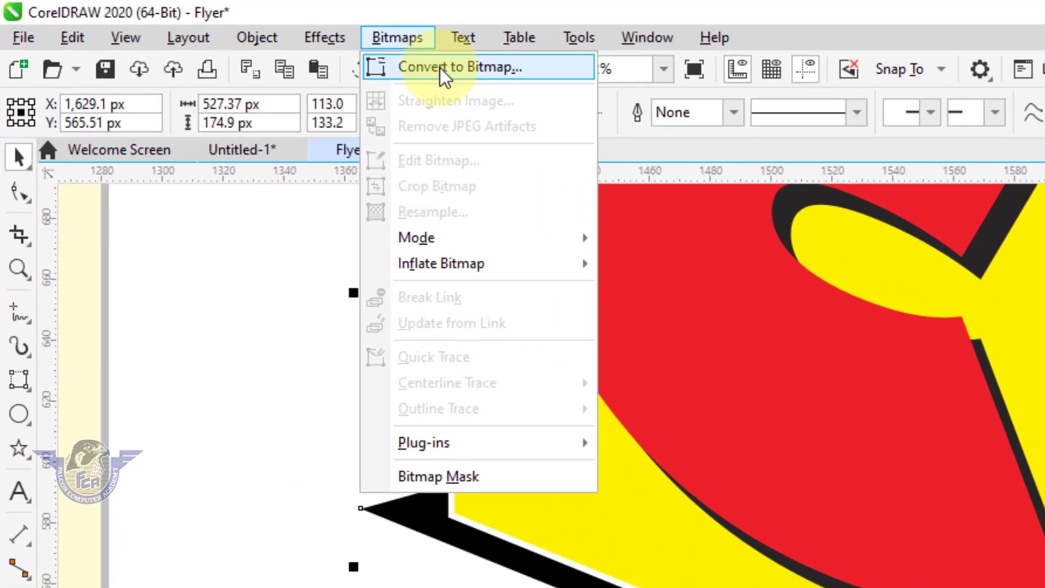
pyautogui.click(440, 68)
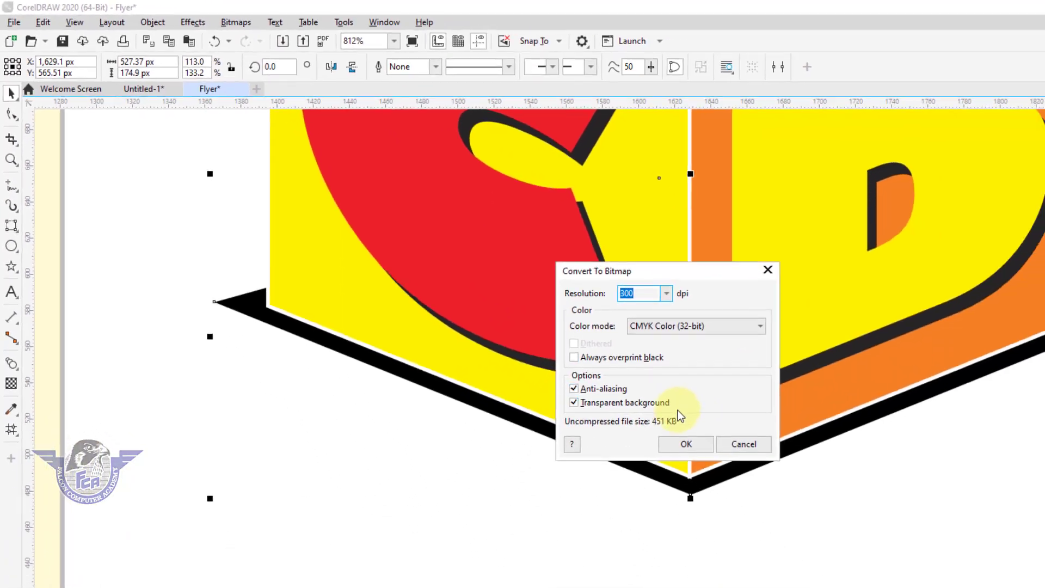
pyautogui.click(669, 433)
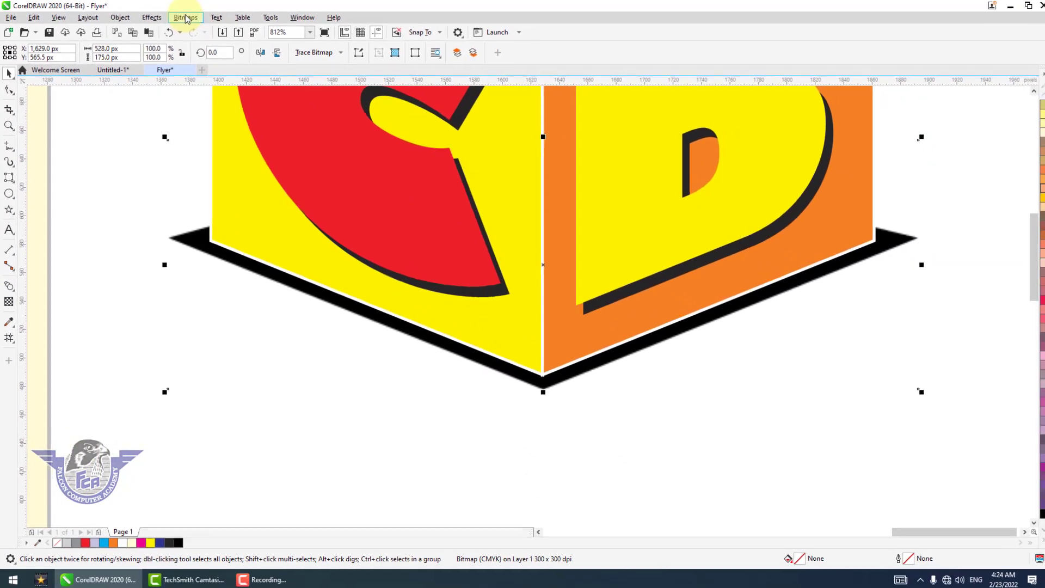
# Apply a Gaussian Blur with a radius of about 11 pixels to the black base bitmap under the cube.
pyautogui.click(151, 18)
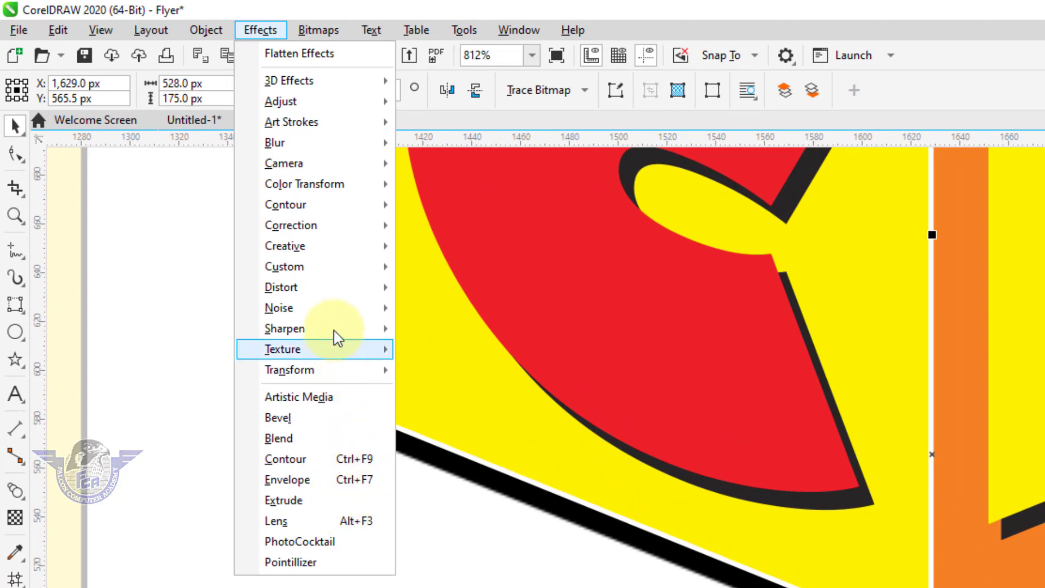
pyautogui.moveTo(346, 144)
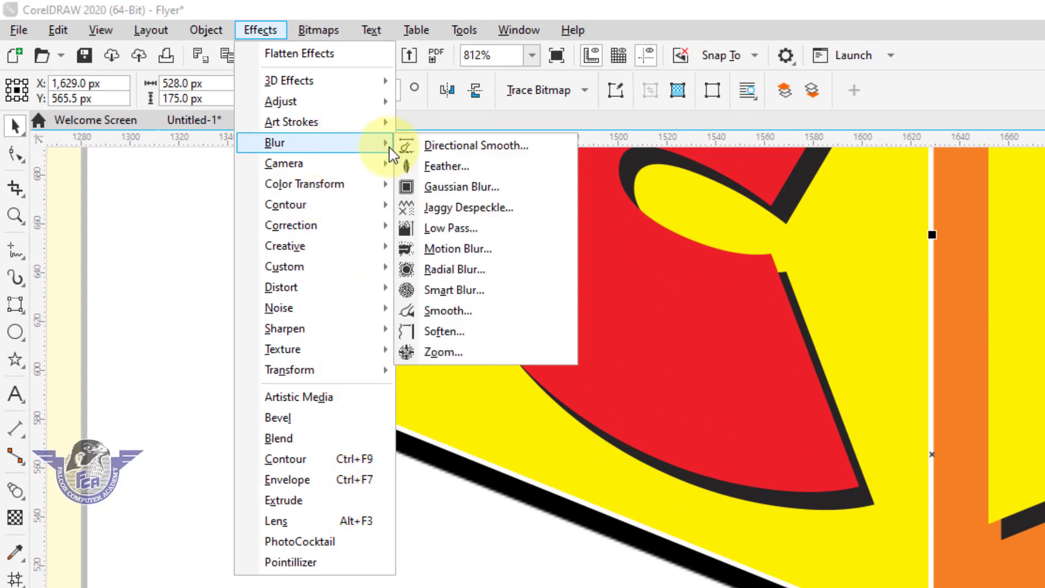
pyautogui.click(494, 187)
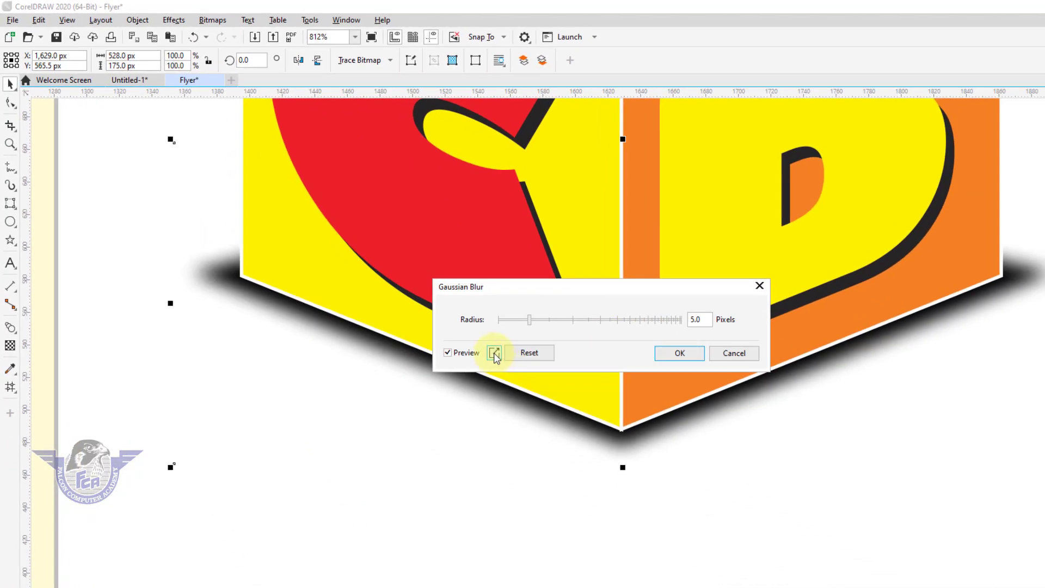
pyautogui.moveTo(562, 322); pyautogui.dragTo(554, 324)
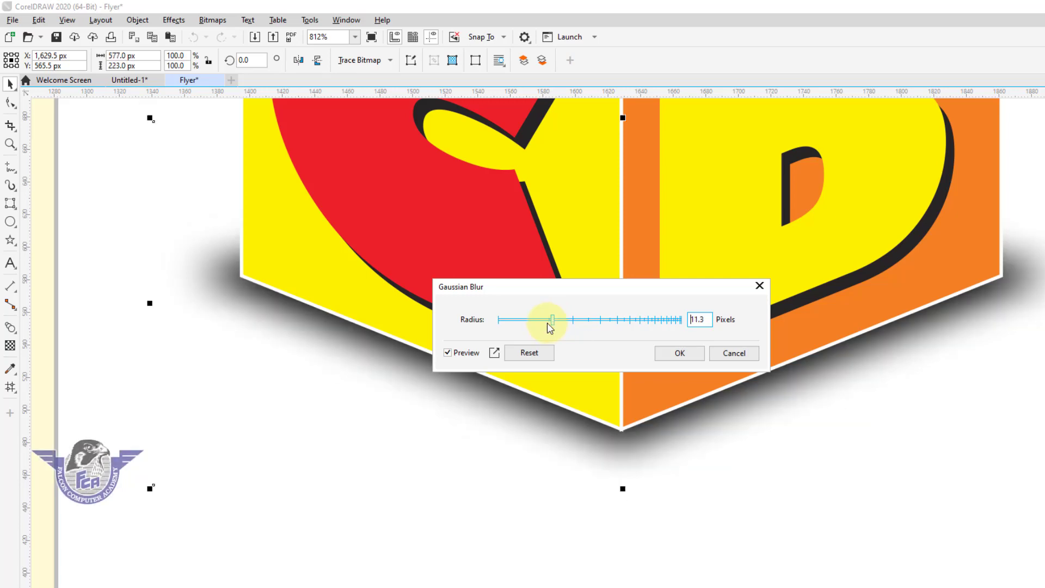
pyautogui.click(669, 354)
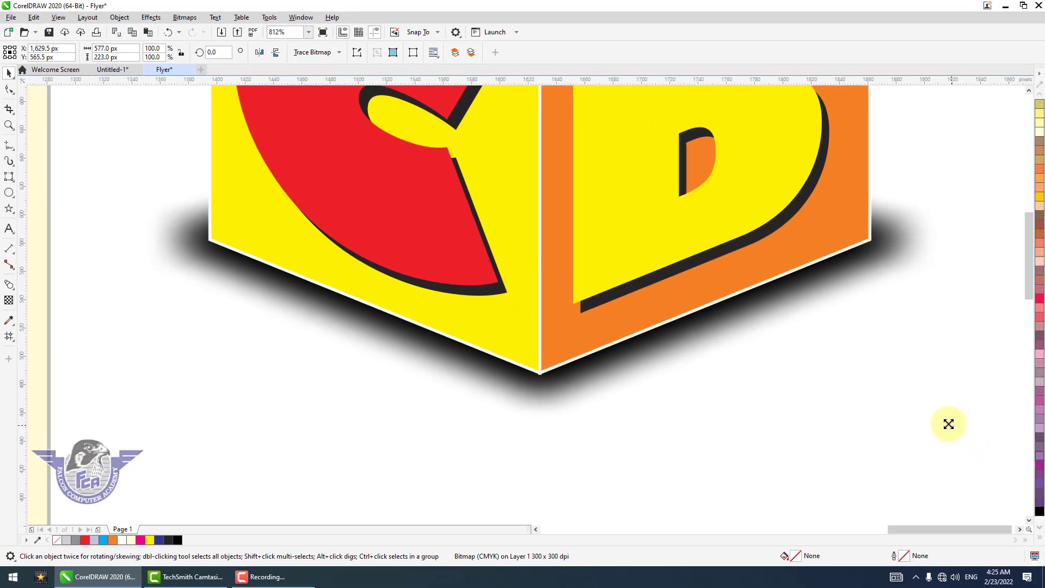
# Scale the blurred shadow down around its center to about 542 by 210 px and deselect it.
pyautogui.moveTo(949, 424); pyautogui.dragTo(933, 415)
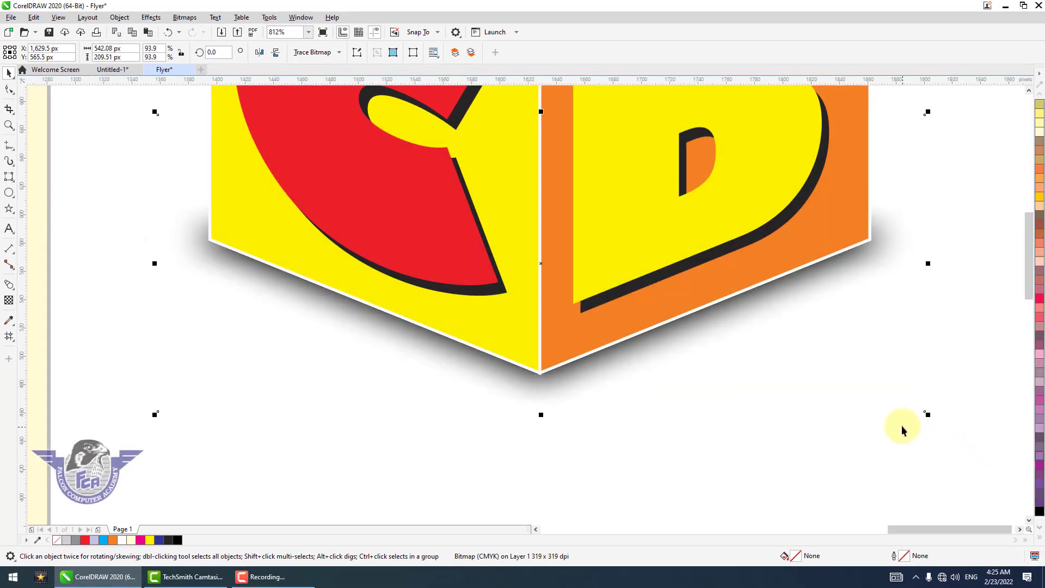
pyautogui.scroll(-2, 902, 425)
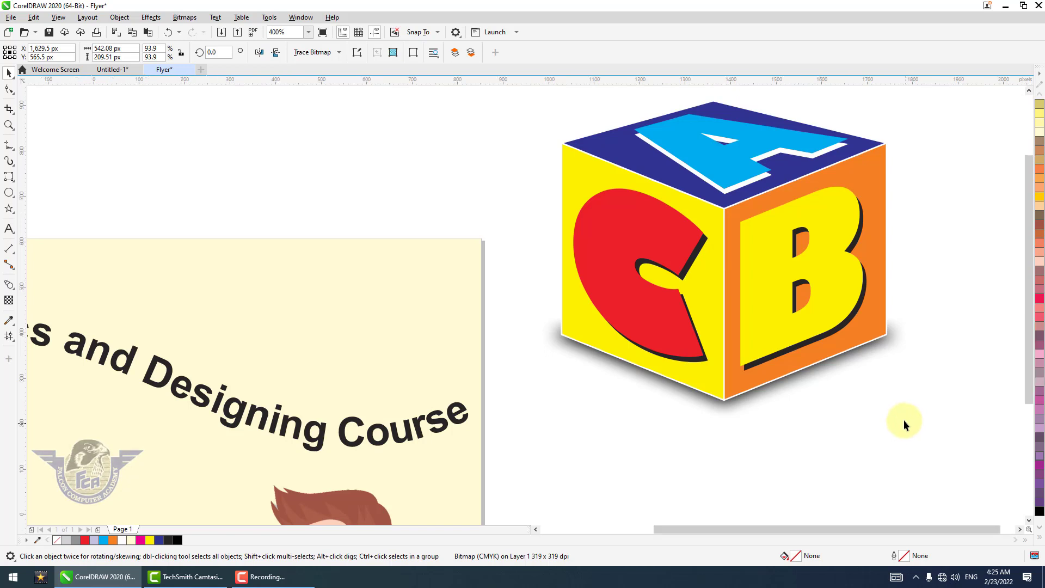
pyautogui.scroll(-1, 903, 420)
pyautogui.click(924, 372)
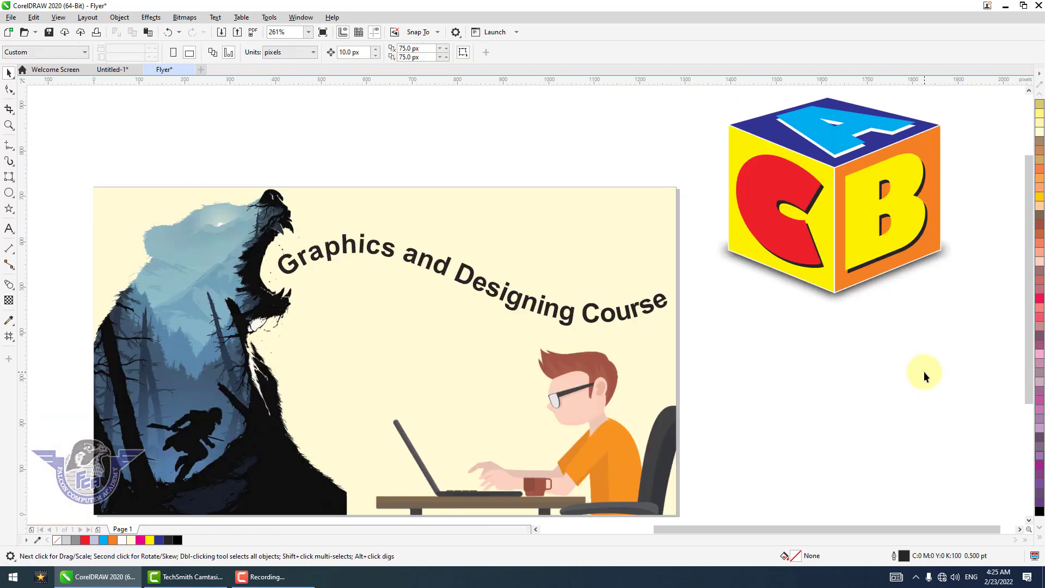
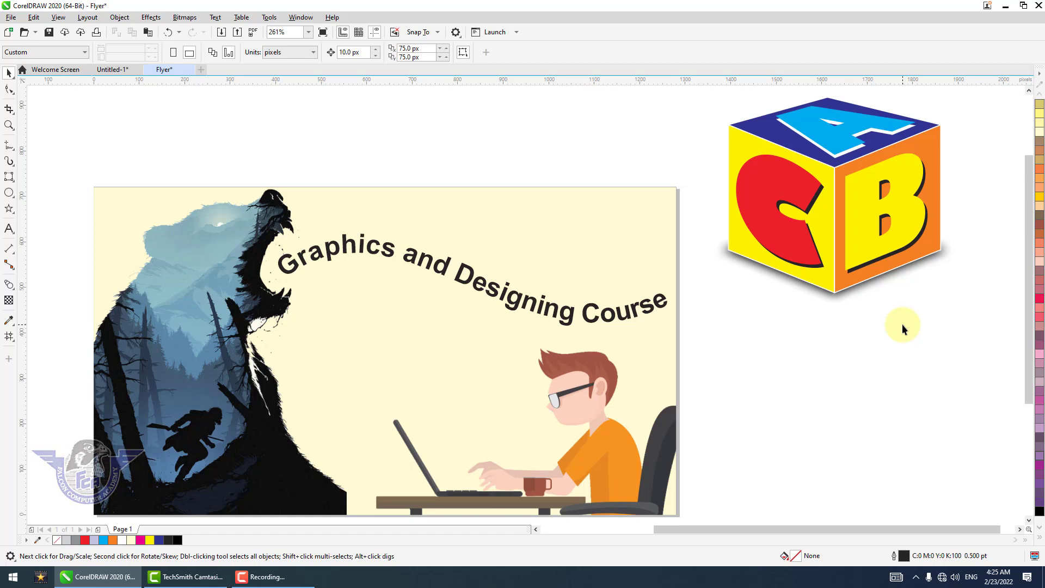
# Insert one new 1280 by 720 px page after page 1.
pyautogui.scroll(-2, 903, 325)
pyautogui.press('z')
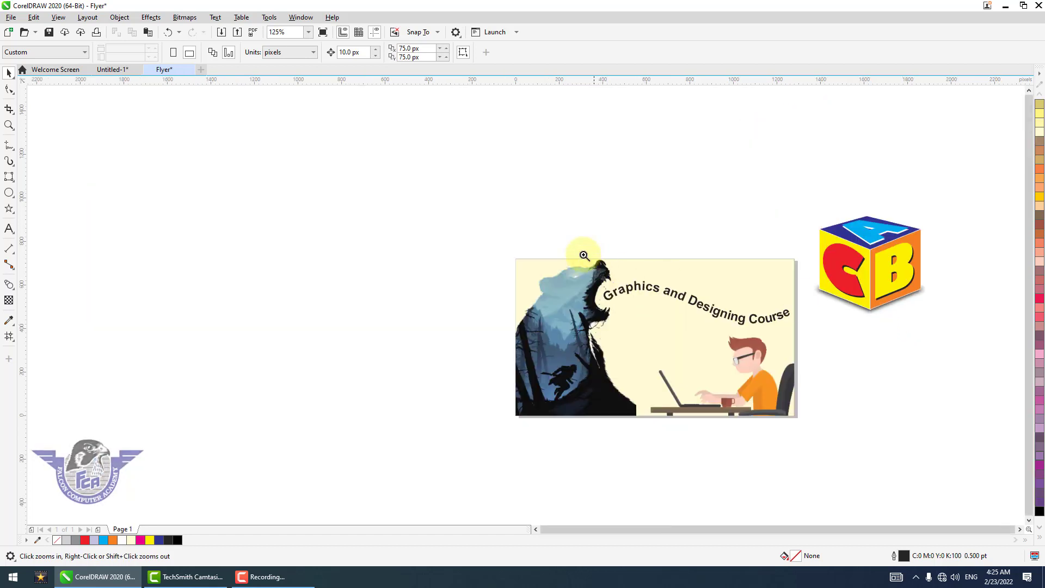
pyautogui.moveTo(408, 193); pyautogui.dragTo(971, 458)
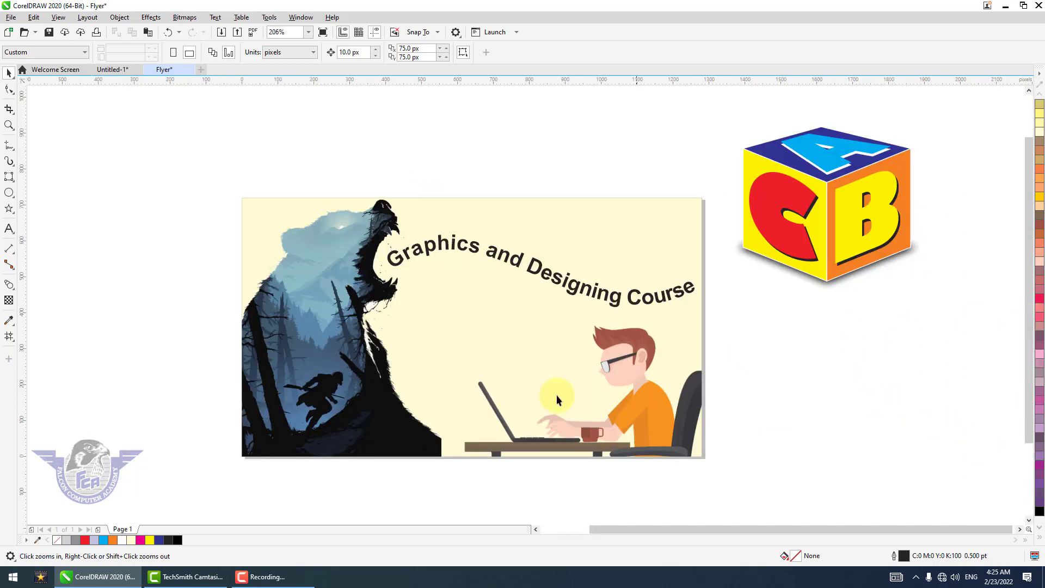
pyautogui.press('space')
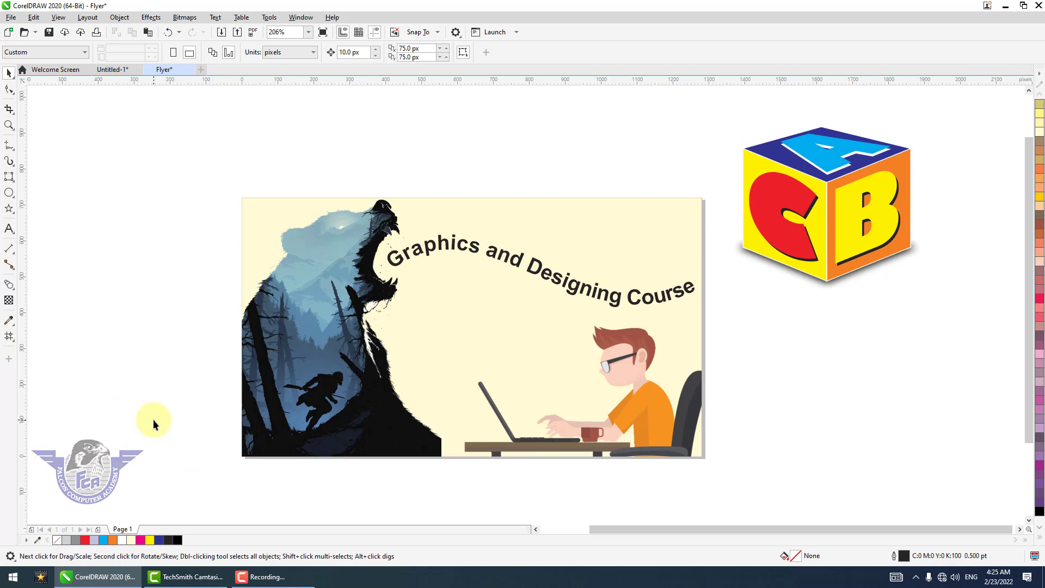
pyautogui.press('pagedown')
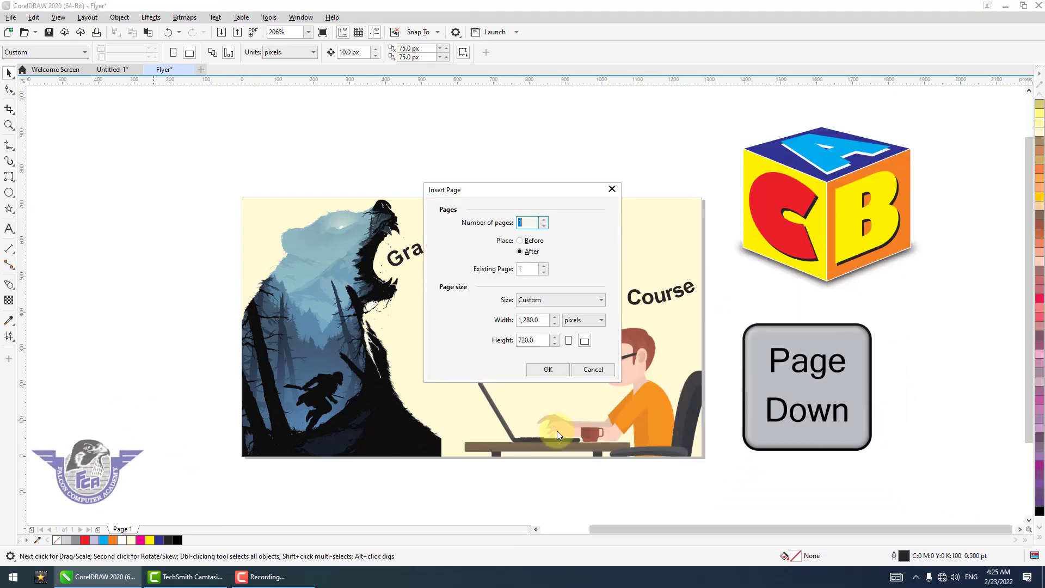
pyautogui.click(548, 371)
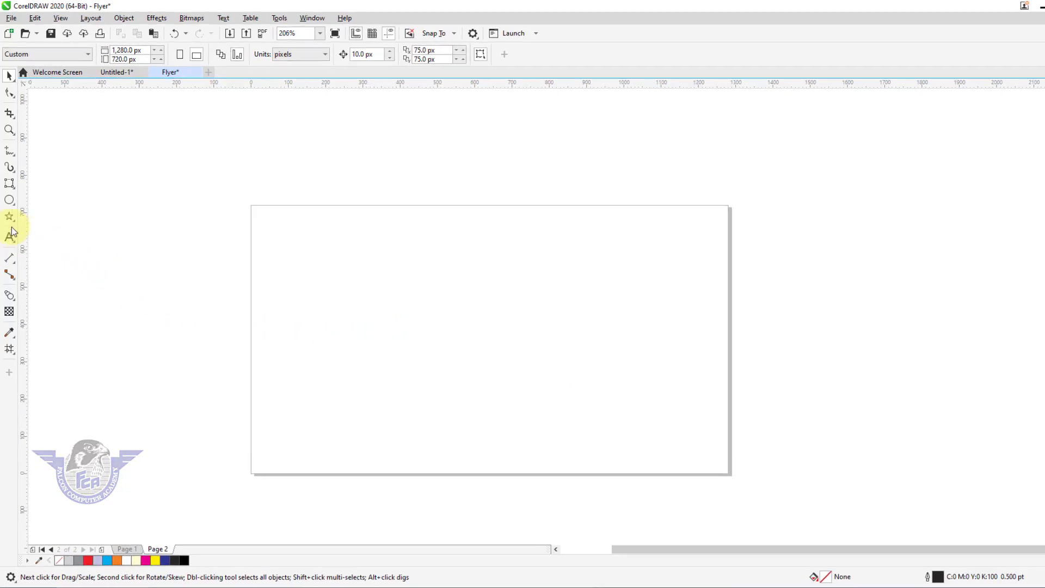
# Draw a circle about 39 px wide near the new page's upper-left corner, filled C0 M20 Y100 K0 without an outline.
pyautogui.click(15, 341)
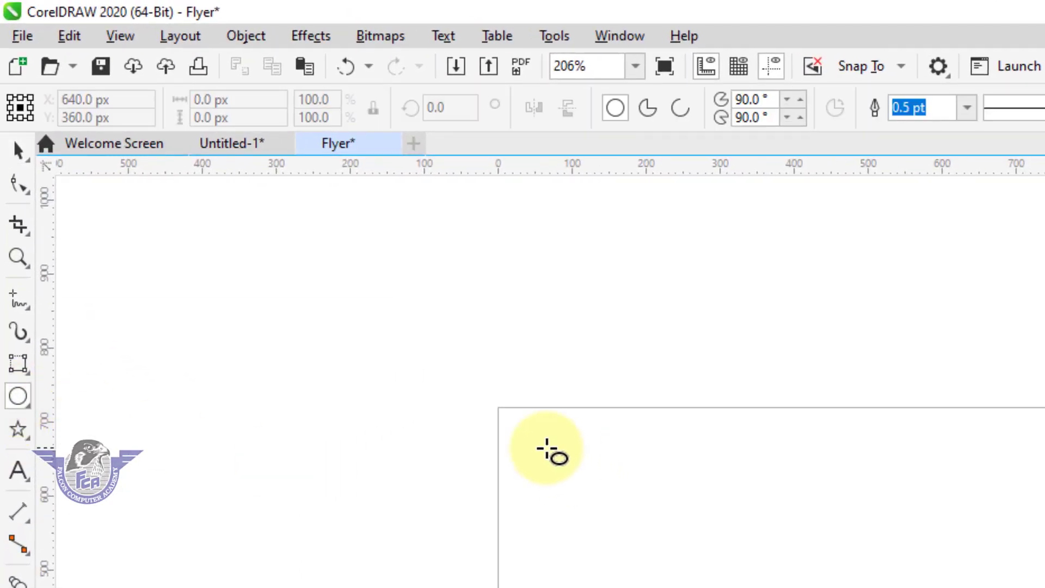
pyautogui.moveTo(472, 386); pyautogui.dragTo(493, 410)
pyautogui.moveTo(572, 477); pyautogui.dragTo(573, 478)
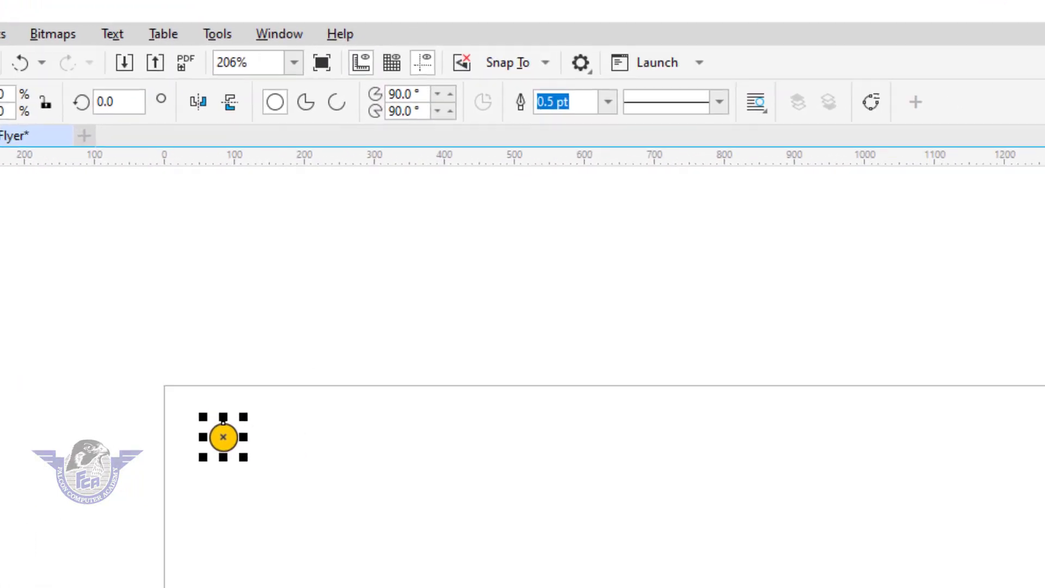
pyautogui.click(1030, 586)
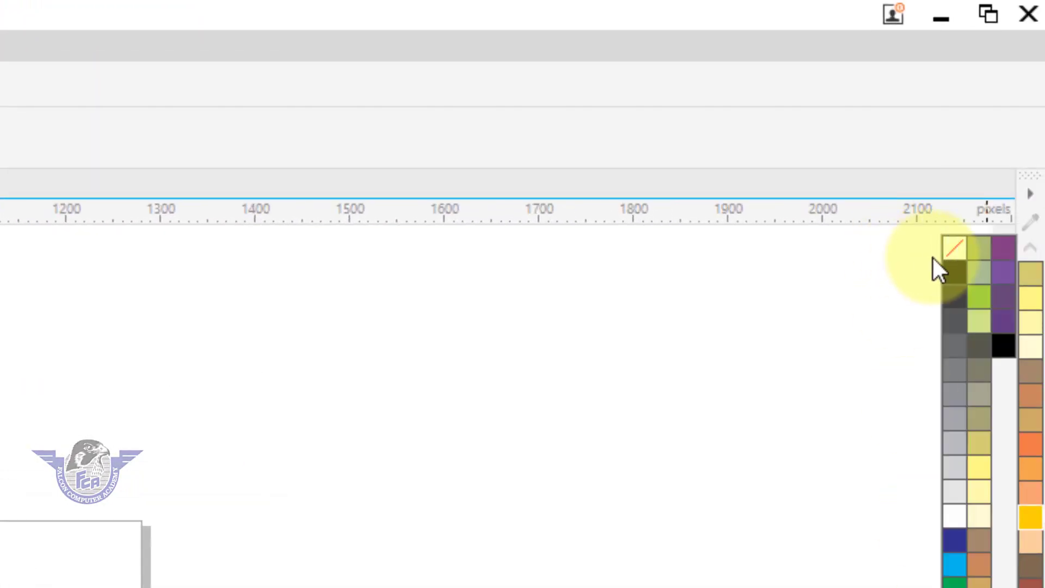
pyautogui.rightClick(1027, 243)
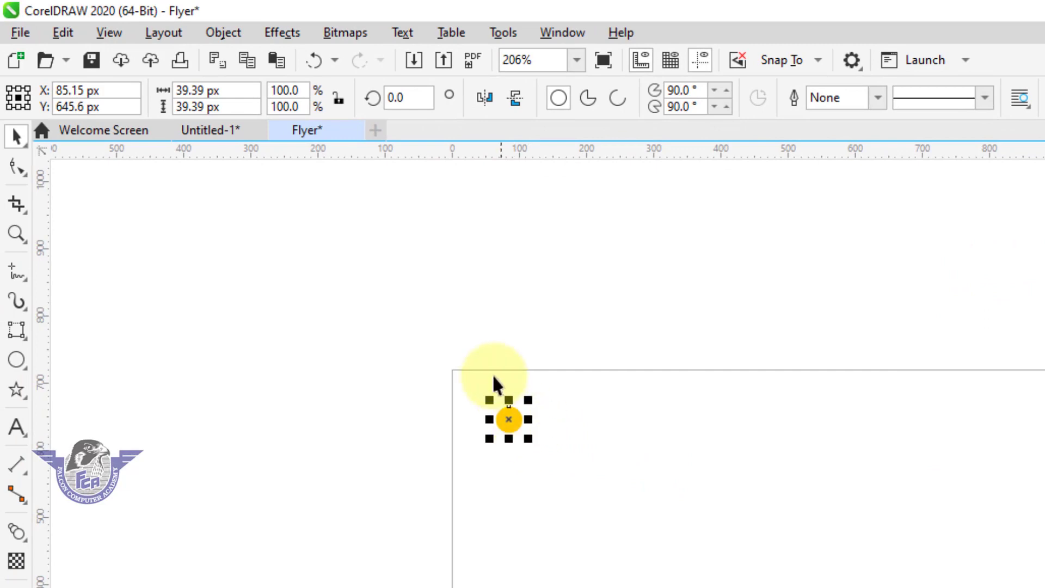
# Duplicate the yellow circle horizontally beside itself and repeat the duplication to form a row of nine evenly spaced circles.
pyautogui.press('F2')
pyautogui.moveTo(401, 336); pyautogui.dragTo(870, 523)
pyautogui.moveTo(492, 565); pyautogui.dragTo(497, 566)
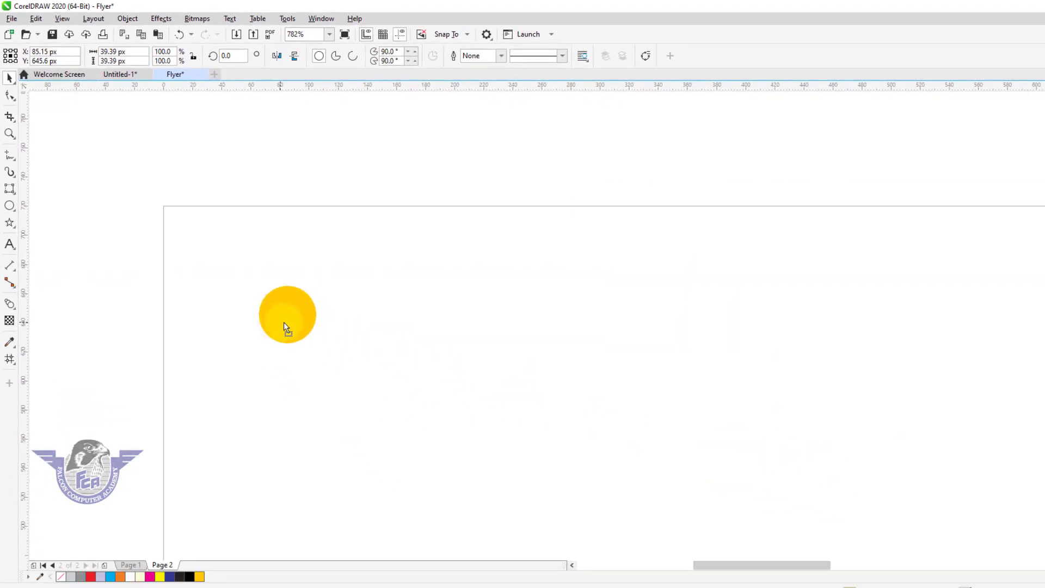
pyautogui.moveTo(339, 326); pyautogui.dragTo(339, 327)
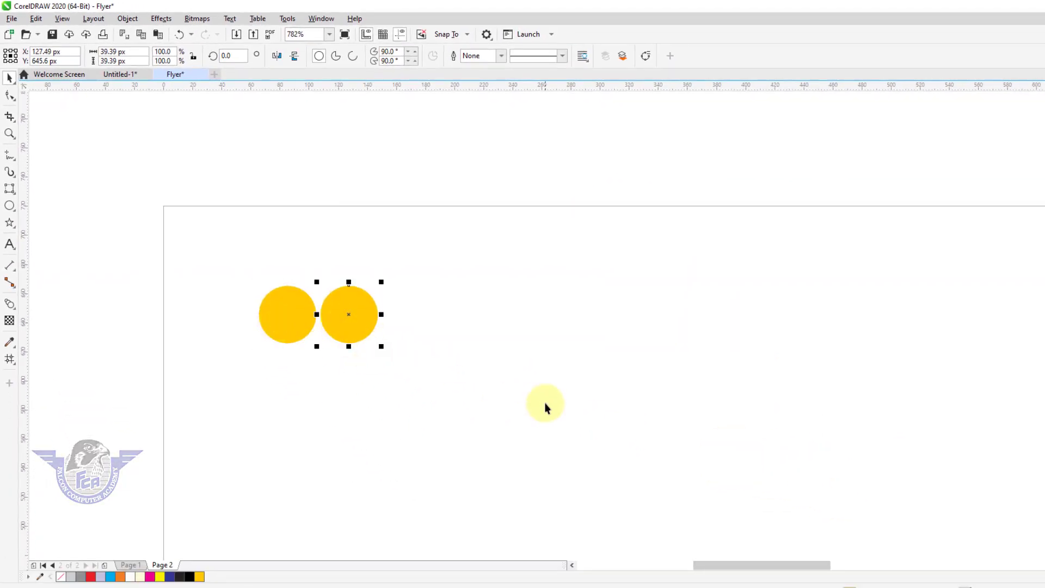
pyautogui.hotkey('ctrl', 'r')
pyautogui.hotkey('ctrl', 'r')
pyautogui.hotkey('ctrl', 'r')
pyautogui.hotkey('ctrl', 'r')
pyautogui.hotkey('ctrl', 'r')
pyautogui.hotkey('ctrl', 'r')
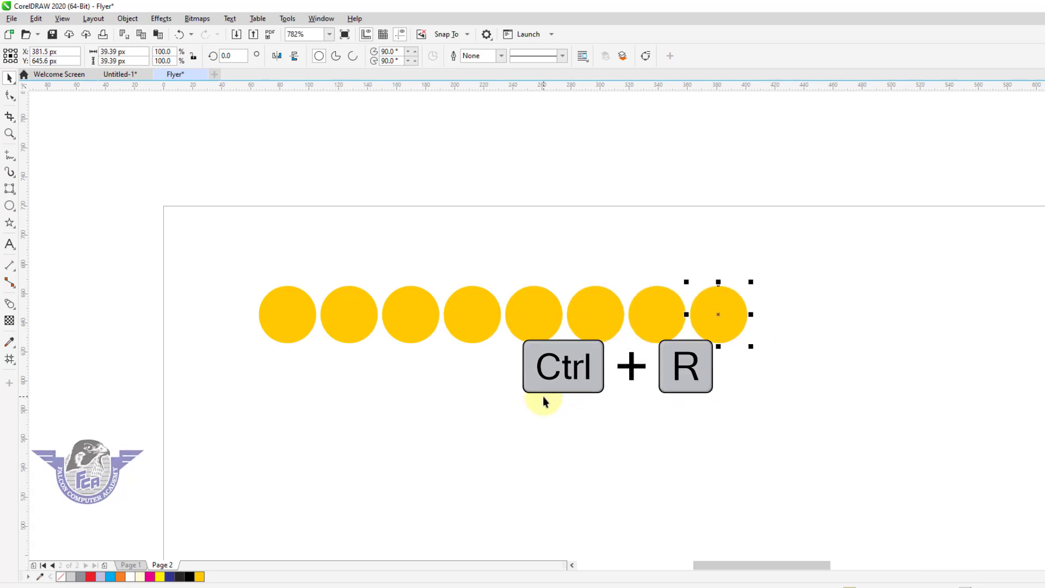
pyautogui.hotkey('ctrl', 'r')
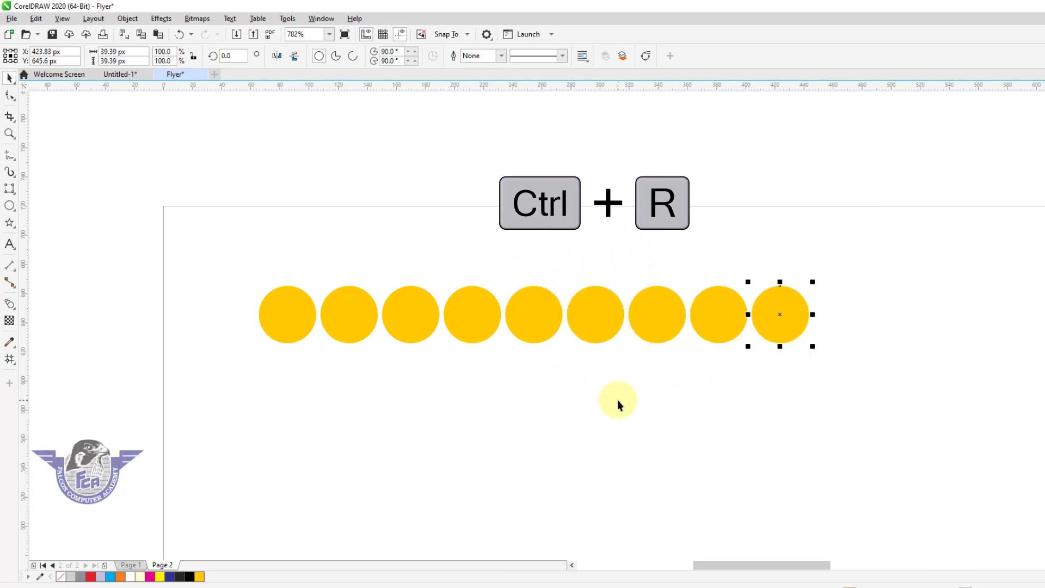
# Scale the row of circles down to a height of about 28 px and extend it with a copy to 18 circles, about 540 px wide.
pyautogui.scroll(-2, 356, 336)
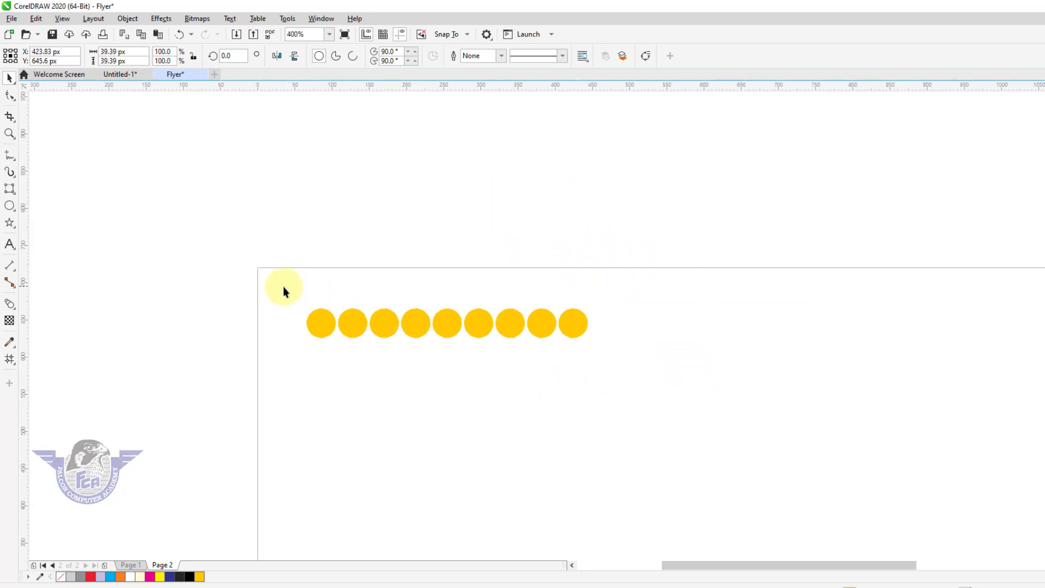
pyautogui.moveTo(283, 287); pyautogui.dragTo(646, 408)
pyautogui.moveTo(592, 343); pyautogui.dragTo(510, 338)
pyautogui.moveTo(382, 324); pyautogui.dragTo(583, 334)
pyautogui.click(257, 290)
pyautogui.moveTo(685, 358); pyautogui.dragTo(714, 361)
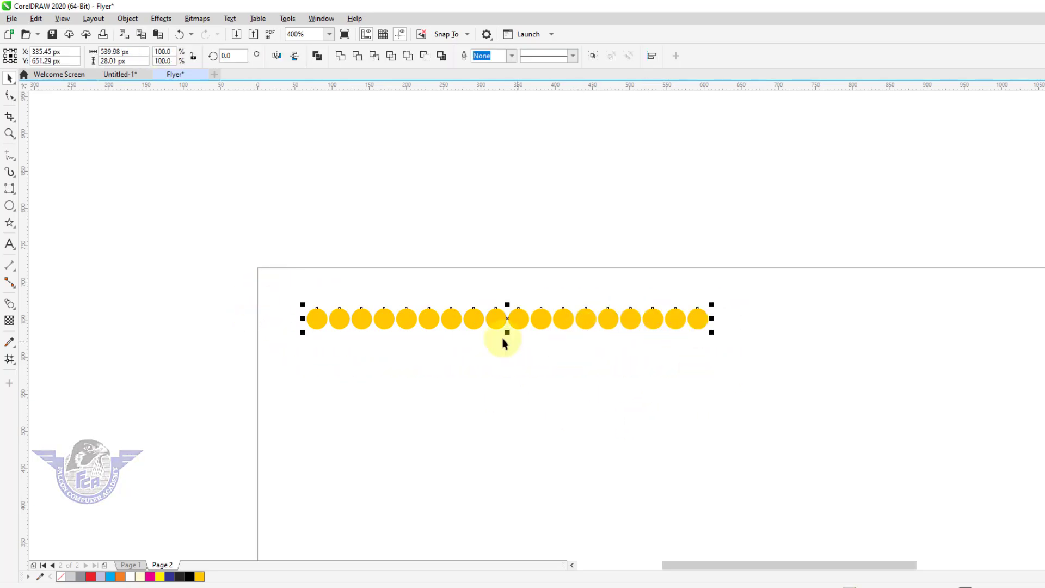
# Duplicate the row of 18 circles straight down and repeat the duplication until there are eleven evenly spaced rows.
pyautogui.moveTo(518, 319); pyautogui.dragTo(520, 345)
pyautogui.hotkey('ctrl', 'r')
pyautogui.hotkey('ctrl', 'r')
pyautogui.hotkey('ctrl', 'r')
pyautogui.hotkey('ctrl', 'r')
pyautogui.hotkey('ctrl', 'r')
pyautogui.hotkey('ctrl', 'r')
pyautogui.hotkey('ctrl', 'r')
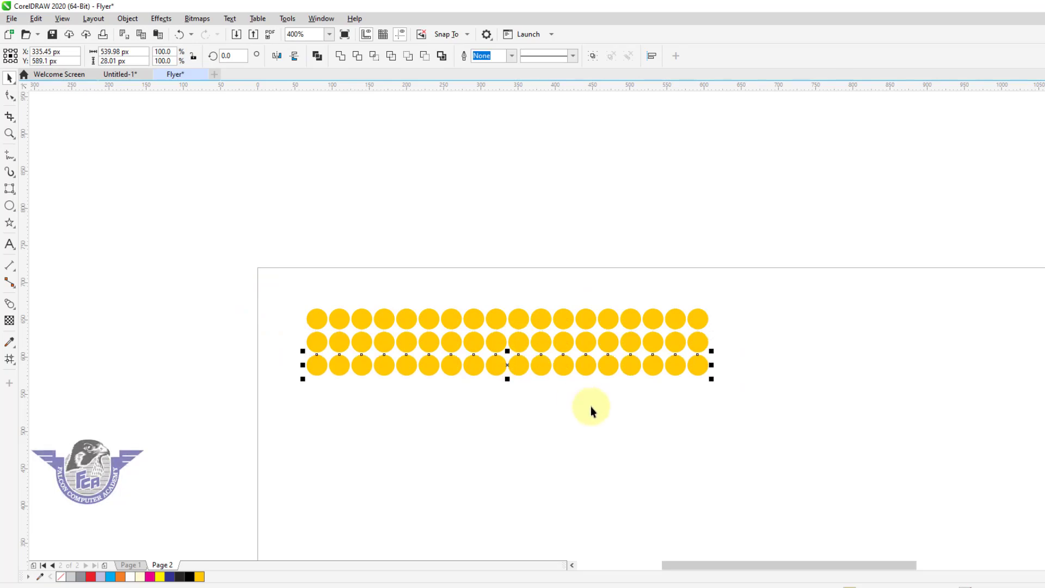
pyautogui.hotkey('ctrl', 'r')
pyautogui.hotkey('ctrl', 'r')
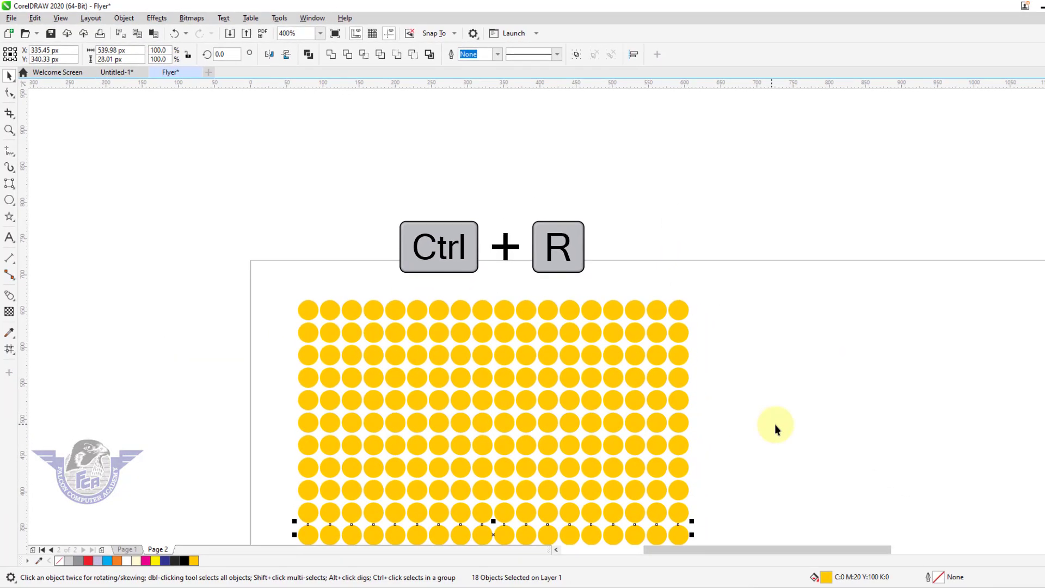
# Select all the yellow circles in the grid and group them.
pyautogui.click(785, 407)
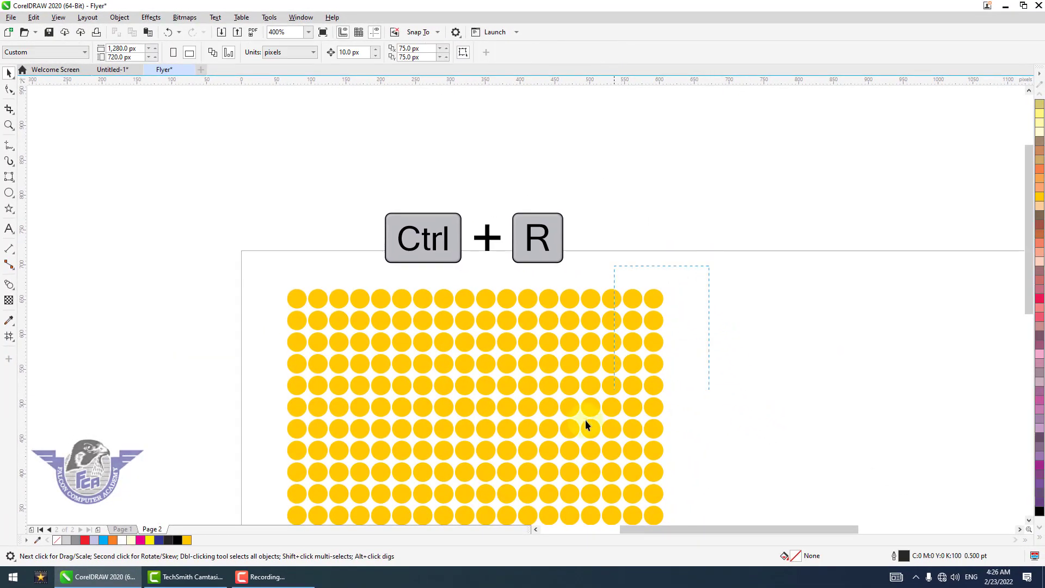
pyautogui.moveTo(586, 420); pyautogui.dragTo(95, 536)
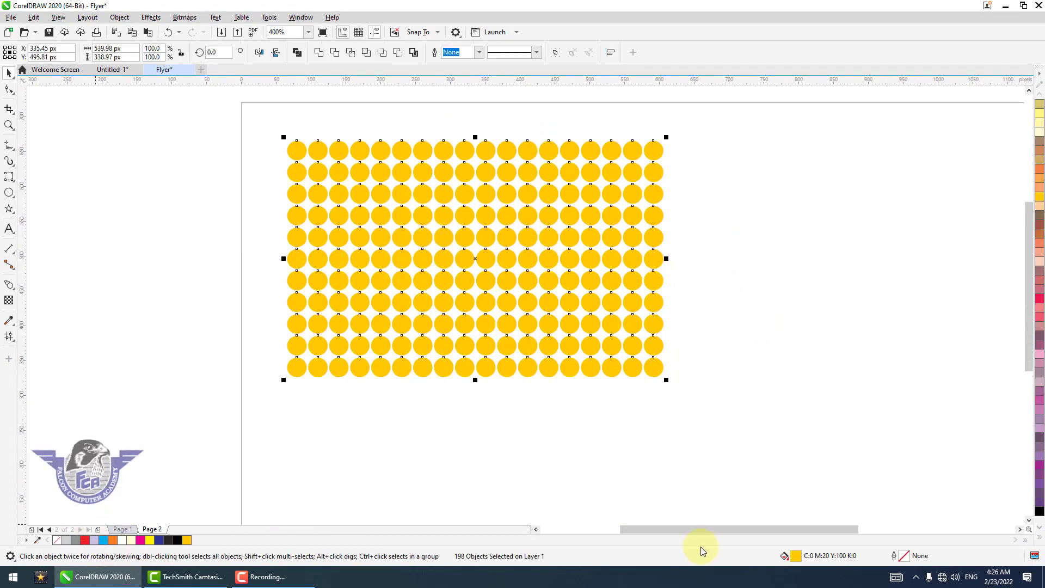
pyautogui.hotkey('ctrl', 'g')
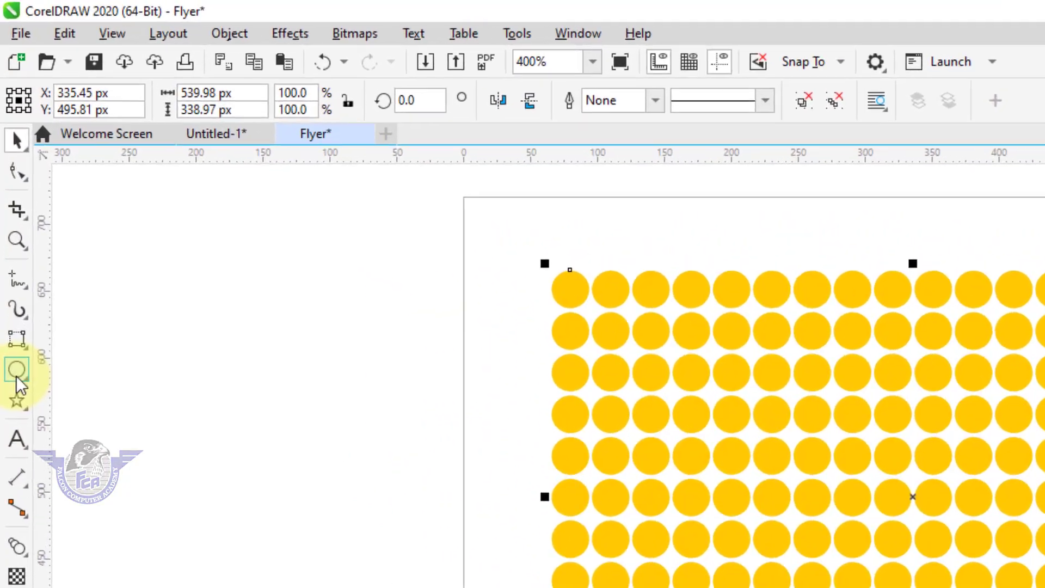
# Draw a circle about 266 px in diameter, without a fill, over the middle of the yellow circle grid.
pyautogui.click(17, 376)
pyautogui.moveTo(715, 322); pyautogui.dragTo(1044, 587)
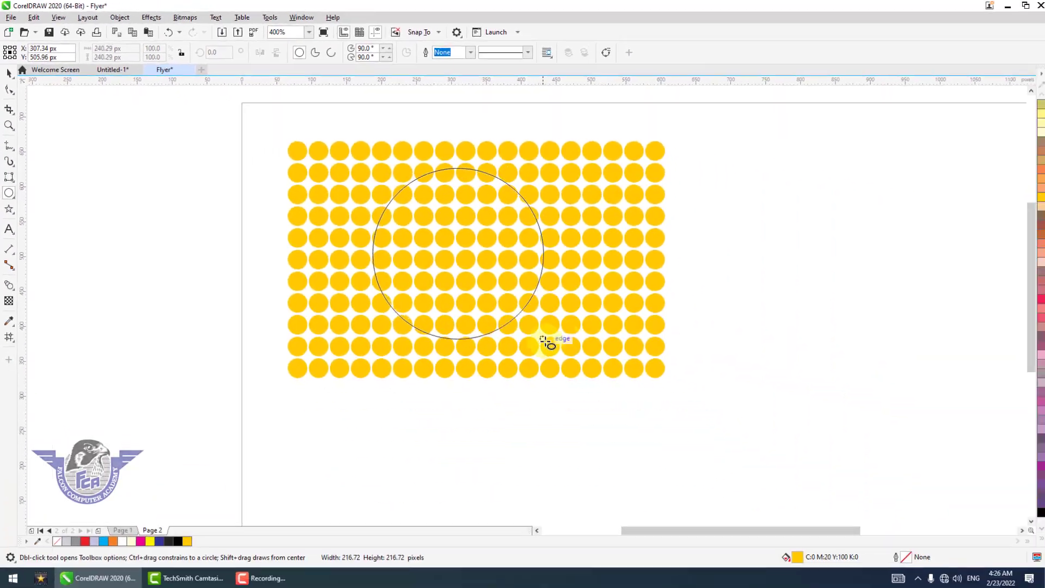
pyautogui.moveTo(548, 342); pyautogui.dragTo(560, 356)
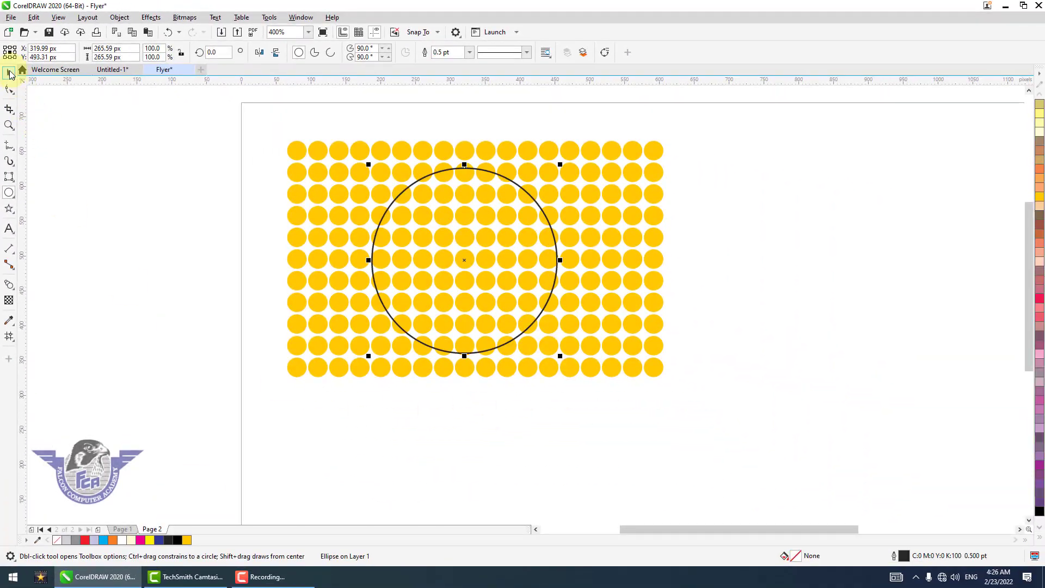
pyautogui.click(10, 74)
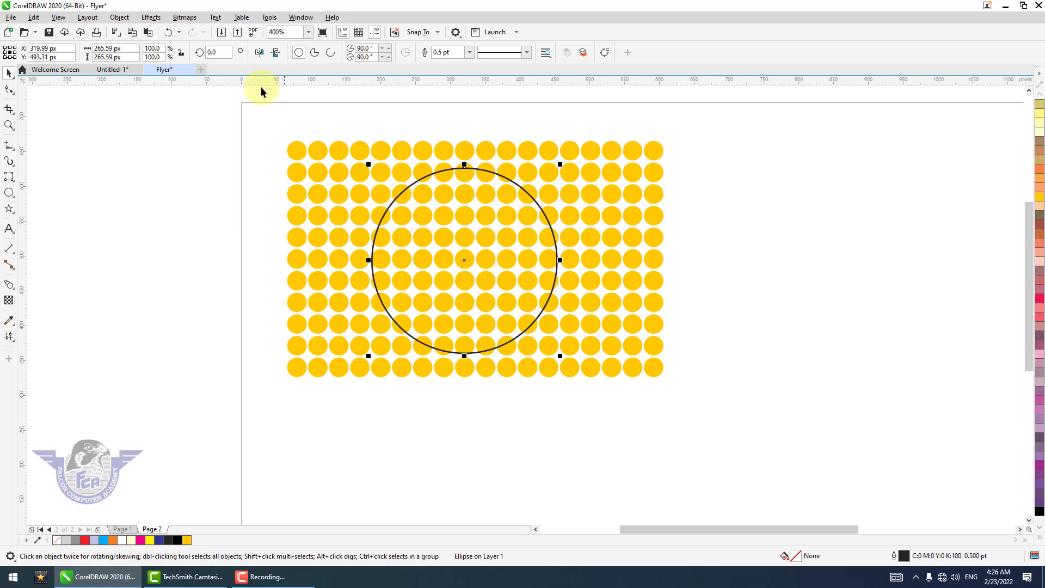
# Apply a Fish Eye lens effect to the large circle over the grid.
pyautogui.click(141, 23)
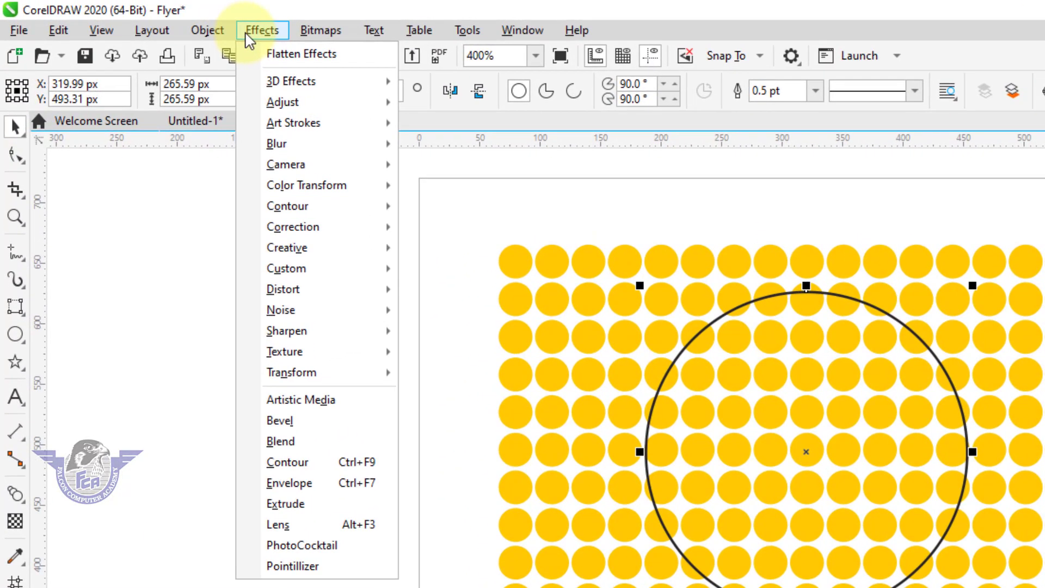
pyautogui.click(308, 526)
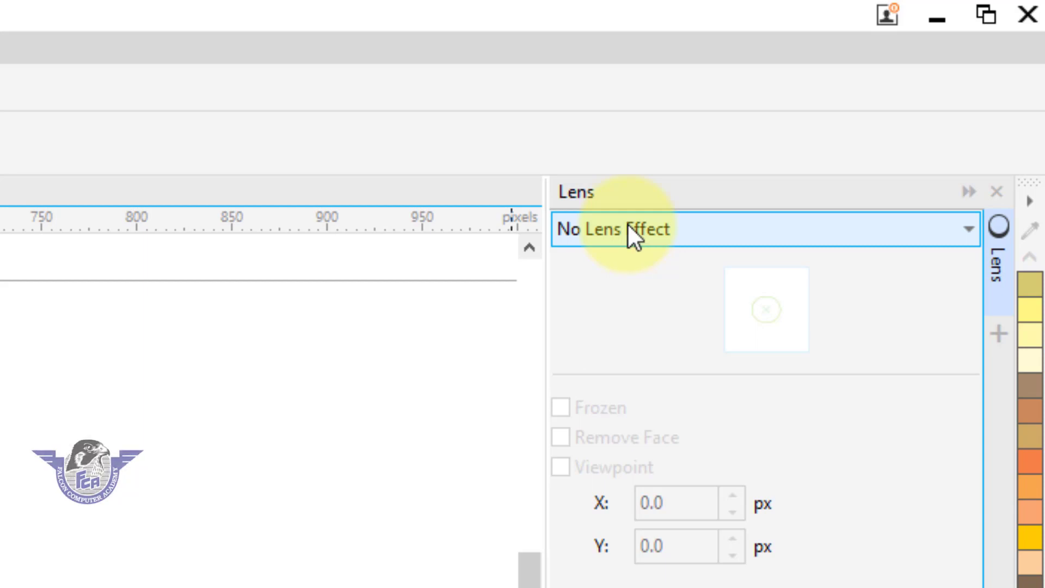
pyautogui.click(626, 226)
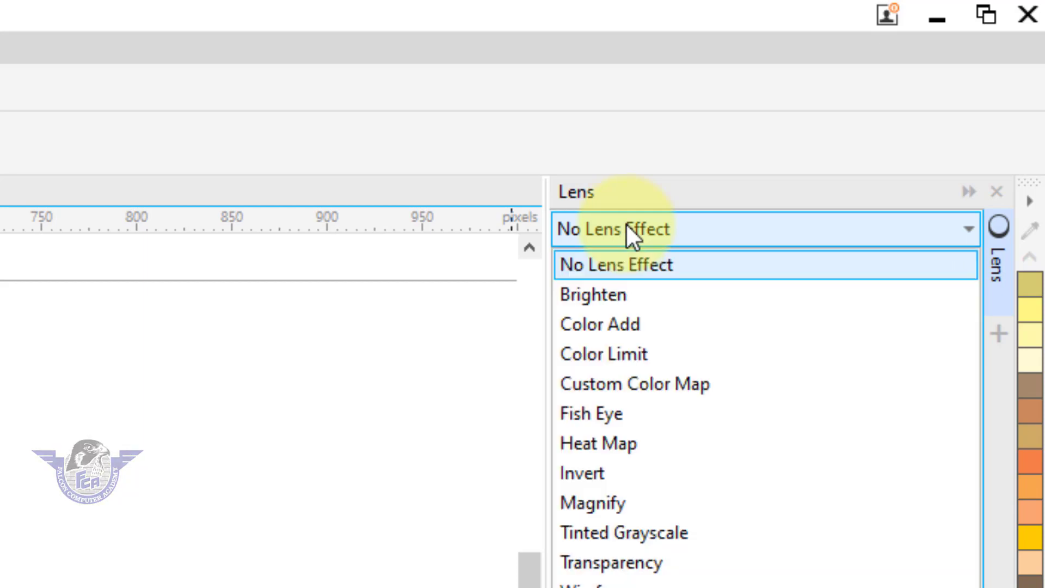
pyautogui.click(598, 409)
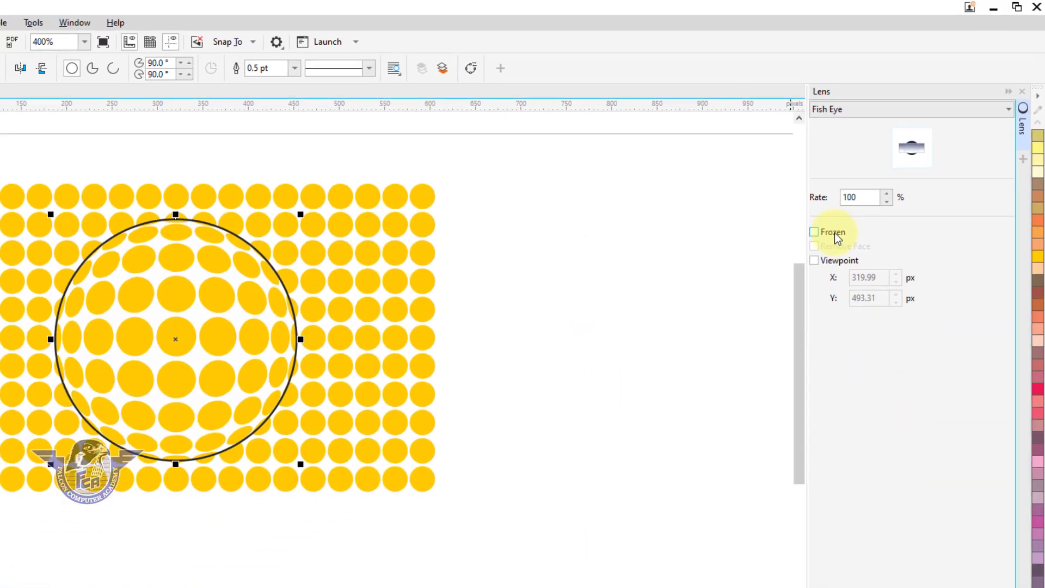
pyautogui.click(599, 487)
pyautogui.click(837, 260)
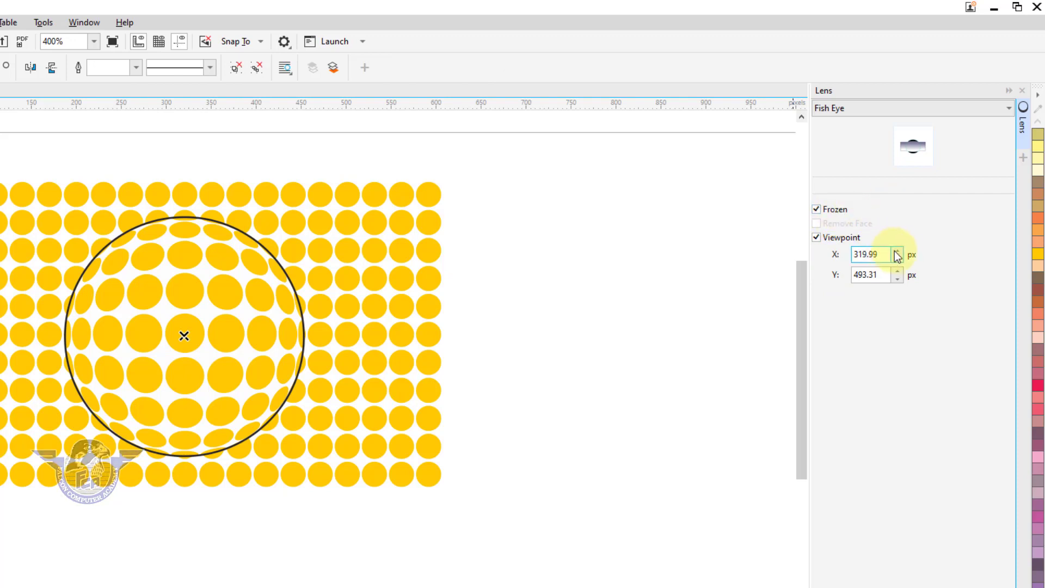
pyautogui.click(837, 210)
pyautogui.click(835, 241)
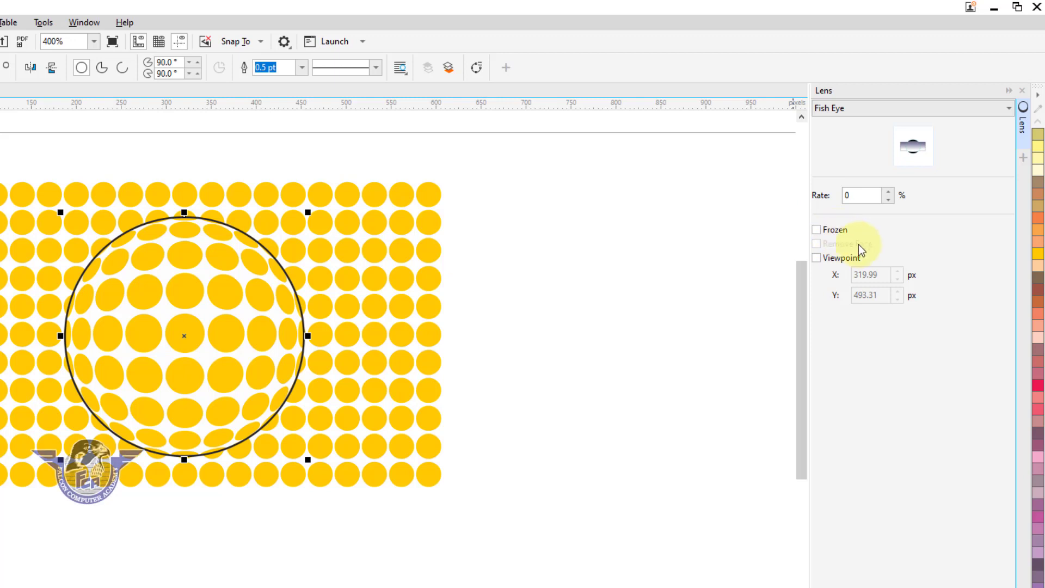
# Freeze the large circle's Fish Eye lens and set its rate to 100%.
pyautogui.click(828, 232)
pyautogui.click(889, 191)
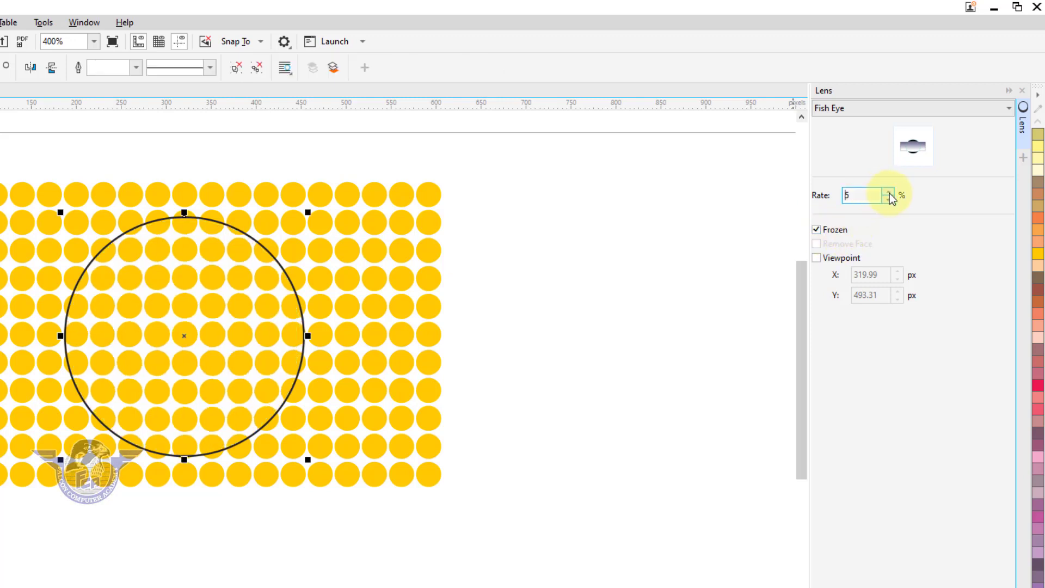
pyautogui.click(889, 194)
pyautogui.click(890, 193)
pyautogui.click(890, 194)
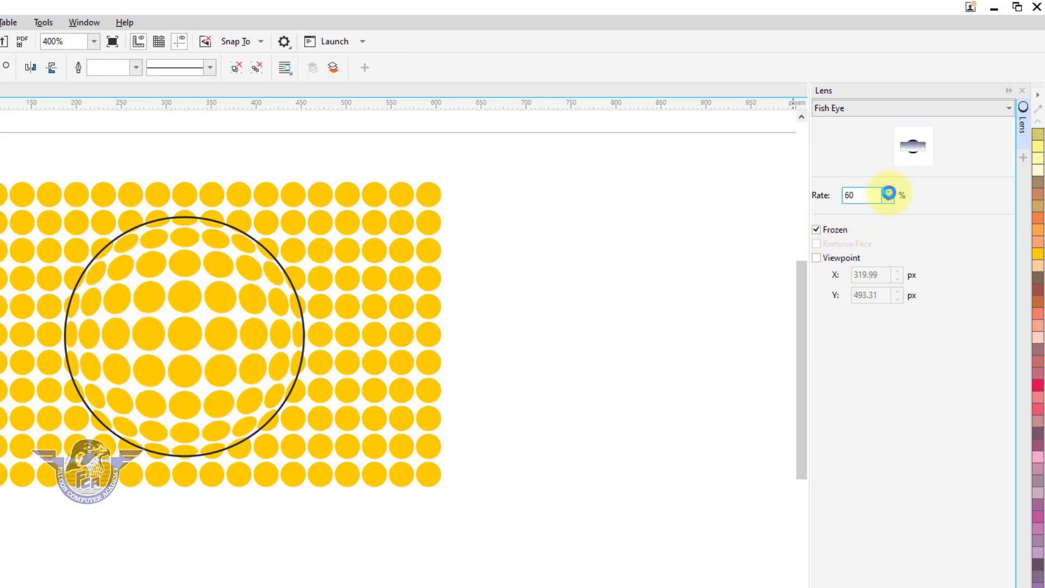
pyautogui.click(890, 194)
pyautogui.click(890, 194)
pyautogui.click(890, 194)
pyautogui.click(890, 194)
pyautogui.click(890, 193)
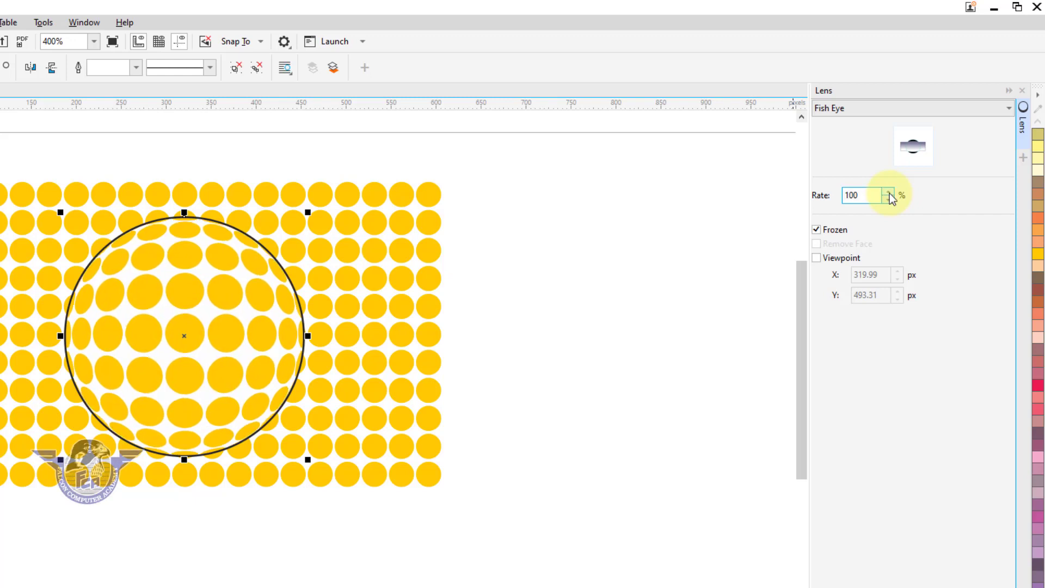
# Enable the lens viewpoint and shift it to X 330.99 px, Y 503.31 px.
pyautogui.click(821, 258)
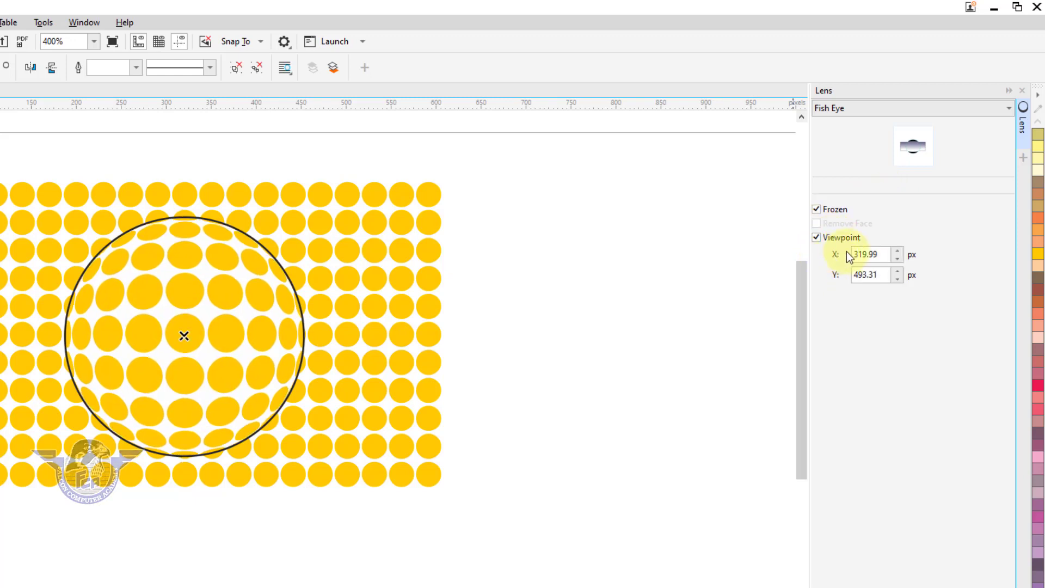
pyautogui.click(897, 251)
pyautogui.click(897, 251)
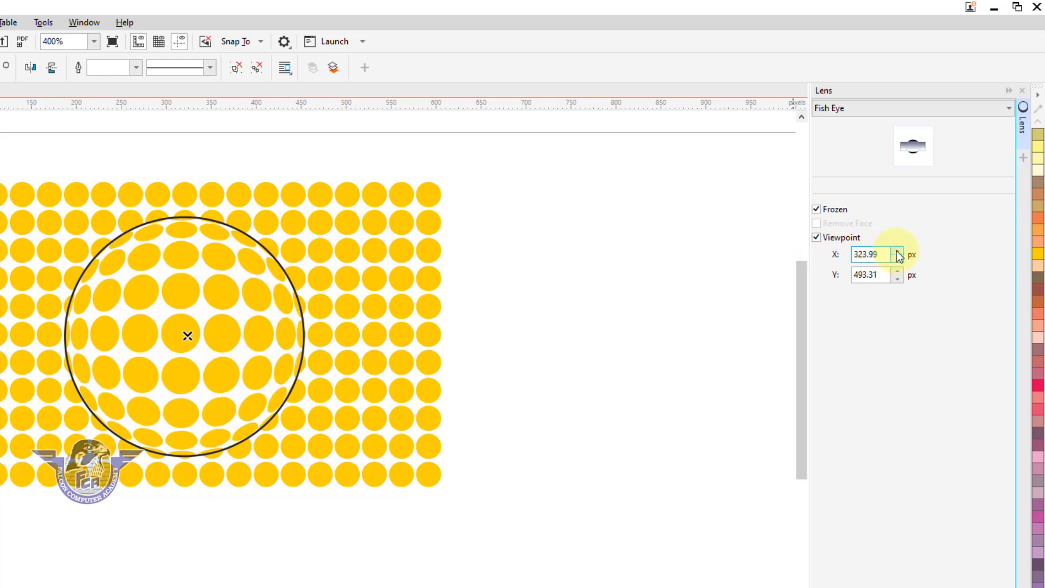
pyautogui.click(897, 251)
pyautogui.click(897, 251)
pyautogui.click(897, 251)
pyautogui.click(898, 271)
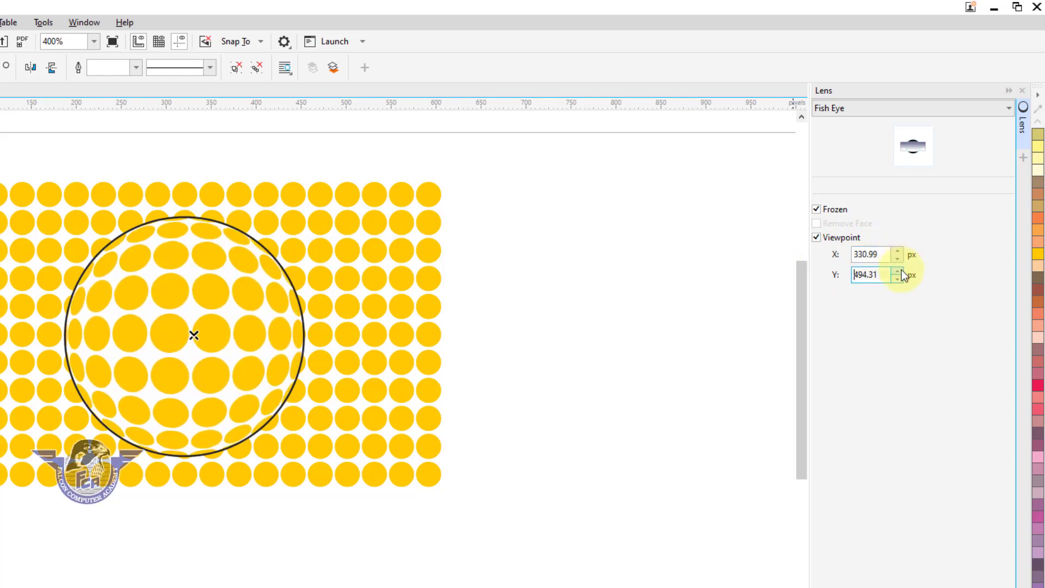
pyautogui.click(899, 271)
pyautogui.click(898, 271)
pyautogui.click(899, 271)
pyautogui.click(898, 270)
pyautogui.click(898, 271)
pyautogui.click(899, 271)
pyautogui.click(898, 271)
pyautogui.click(898, 271)
pyautogui.click(899, 270)
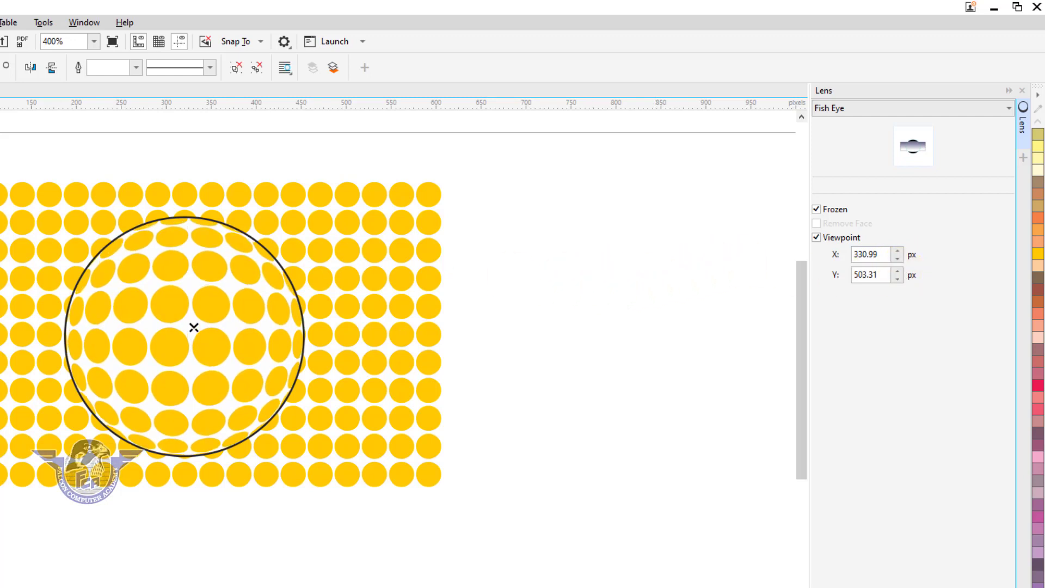
# Move the frozen fish-eye circle off the grid into the empty area to its right and delete the yellow circle grid.
pyautogui.click(246, 312)
pyautogui.moveTo(174, 329); pyautogui.dragTo(539, 336)
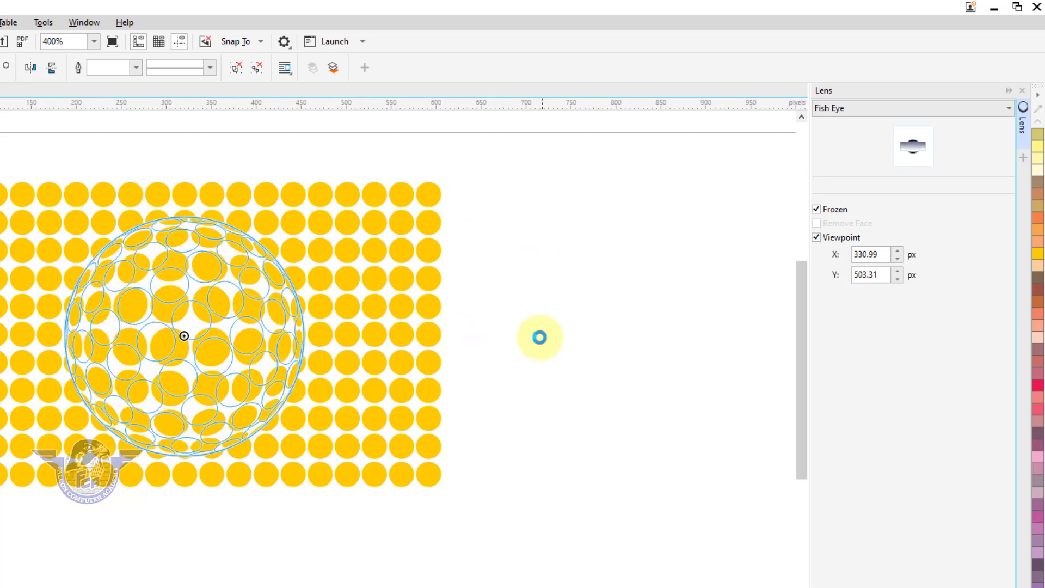
pyautogui.click(235, 338)
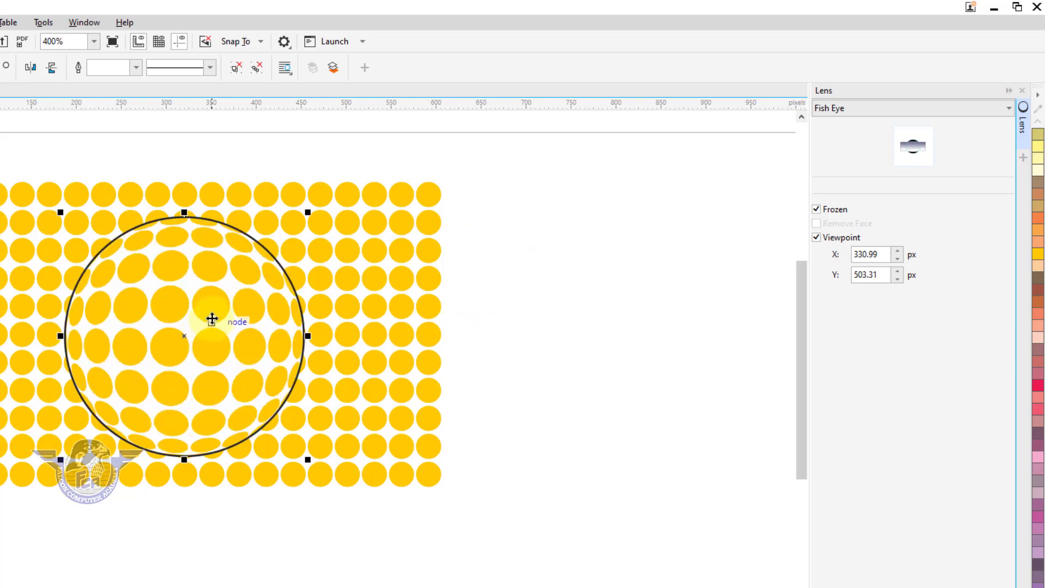
pyautogui.moveTo(215, 322); pyautogui.dragTo(650, 318)
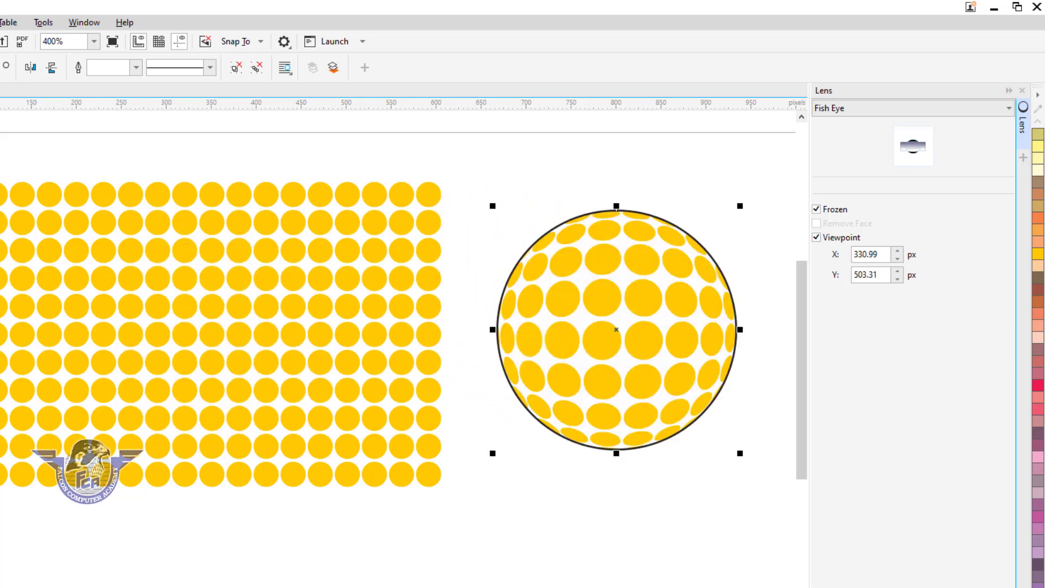
pyautogui.click(287, 357)
pyautogui.press('Delete')
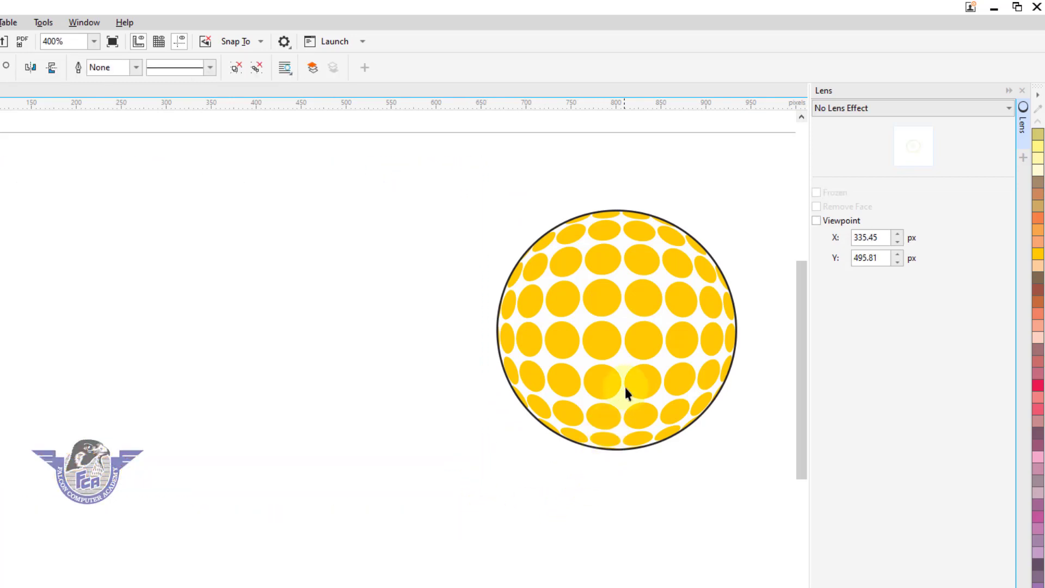
# Remove the fish-eye sphere's outline and move the sphere to the page's upper-left area, centred at about X 149, Y 525 px.
pyautogui.moveTo(609, 342); pyautogui.dragTo(255, 363)
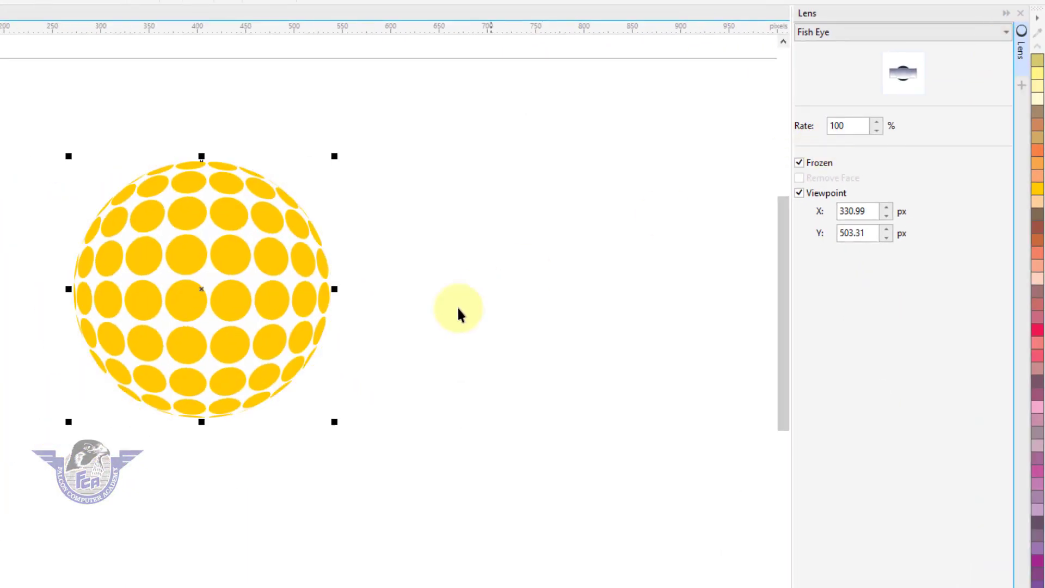
pyautogui.click(458, 313)
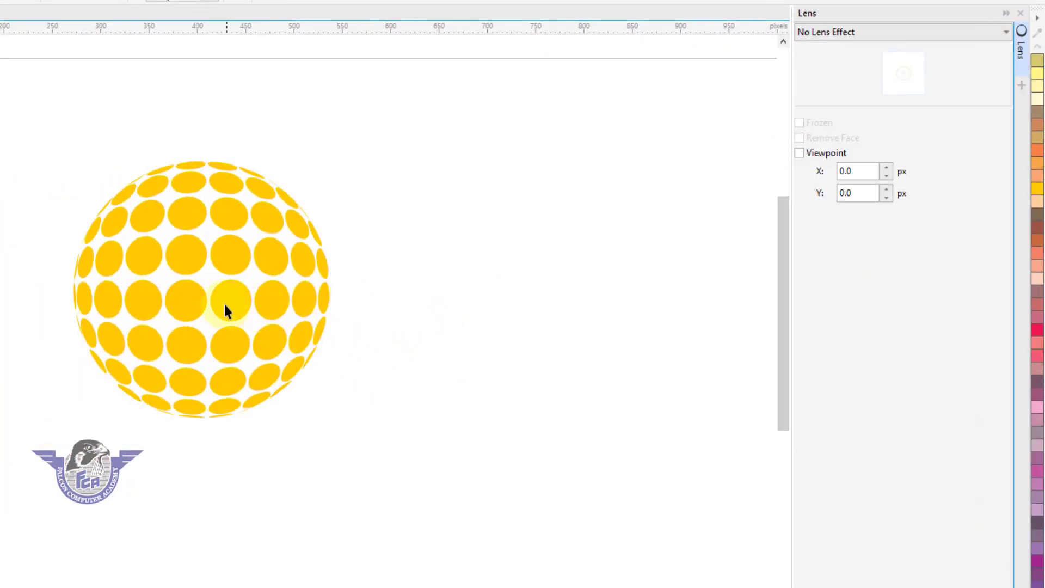
pyautogui.moveTo(223, 308); pyautogui.dragTo(13, 254)
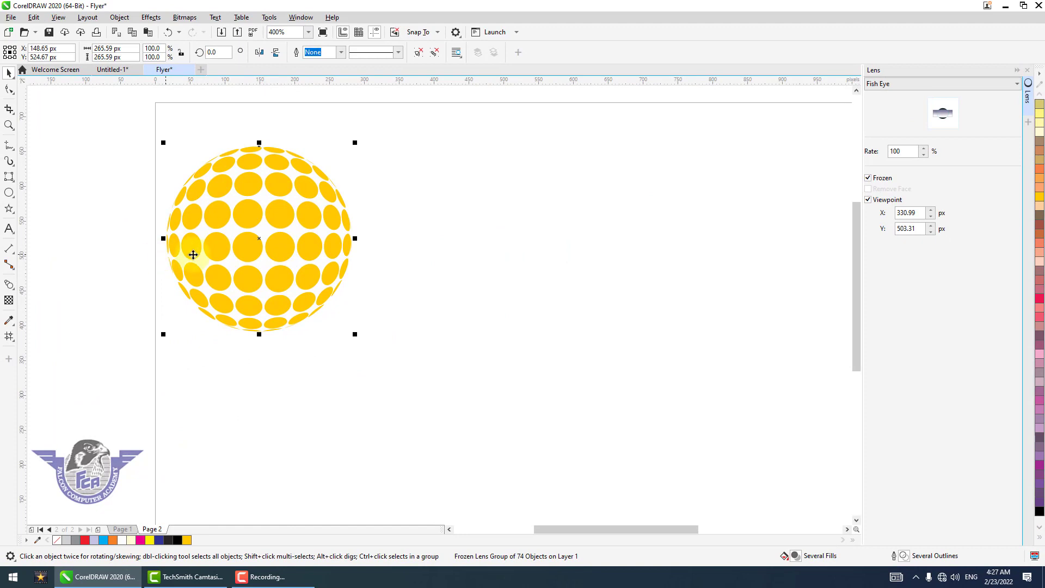
# Draw a five-pointed star about 36 by 34 px to the right of the sphere, filled with salmon (C0 M60 Y60 K0) and without an outline.
pyautogui.click(9, 209)
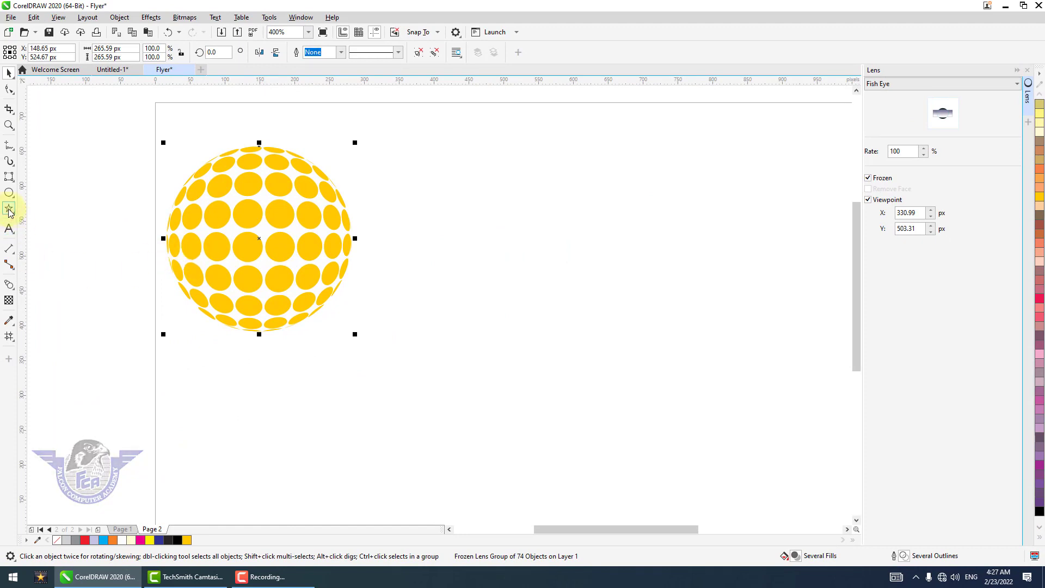
pyautogui.moveTo(389, 199); pyautogui.dragTo(418, 224)
pyautogui.click(9, 72)
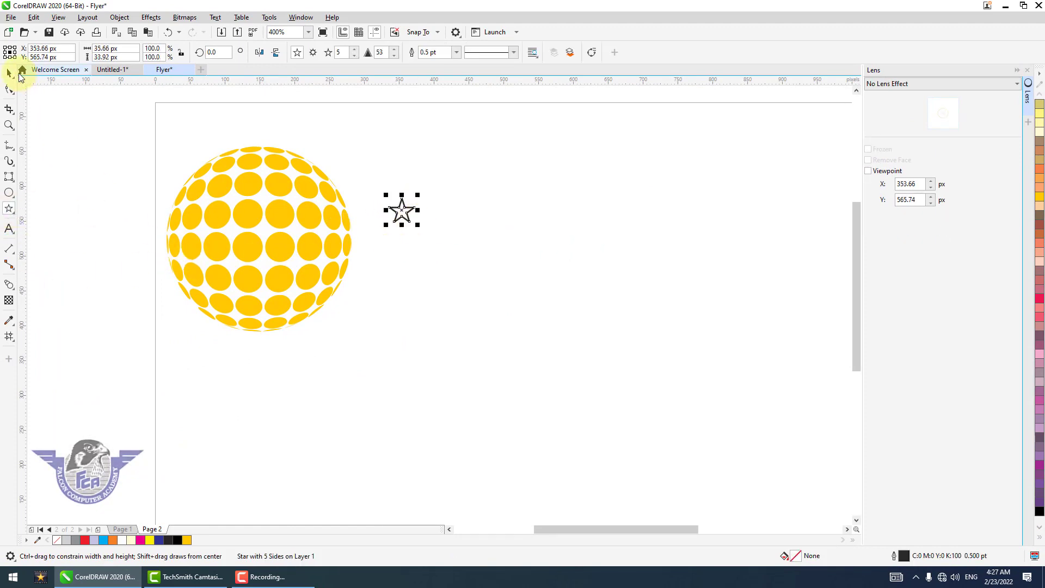
pyautogui.click(1040, 243)
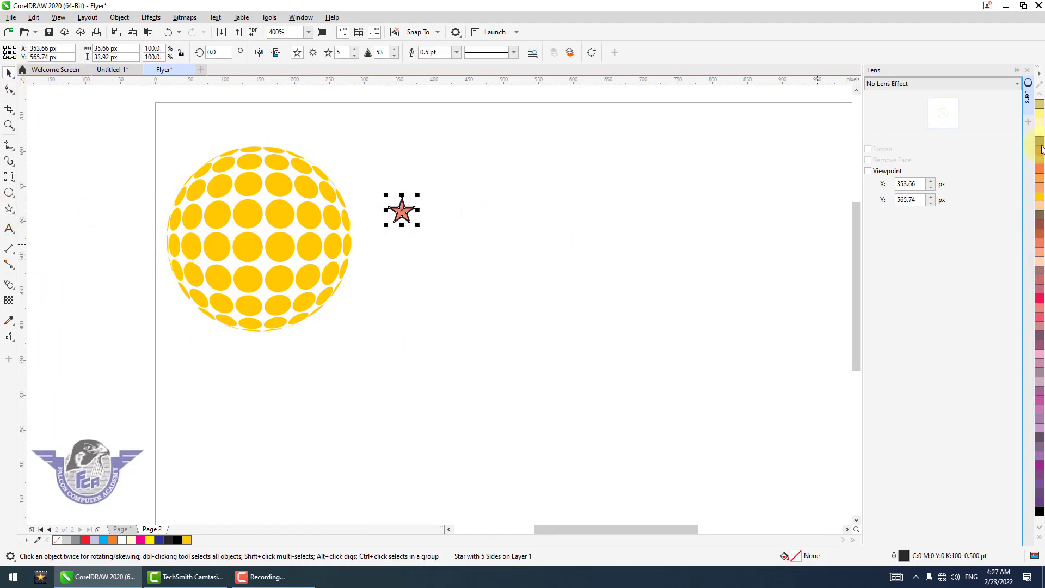
pyautogui.click(1041, 539)
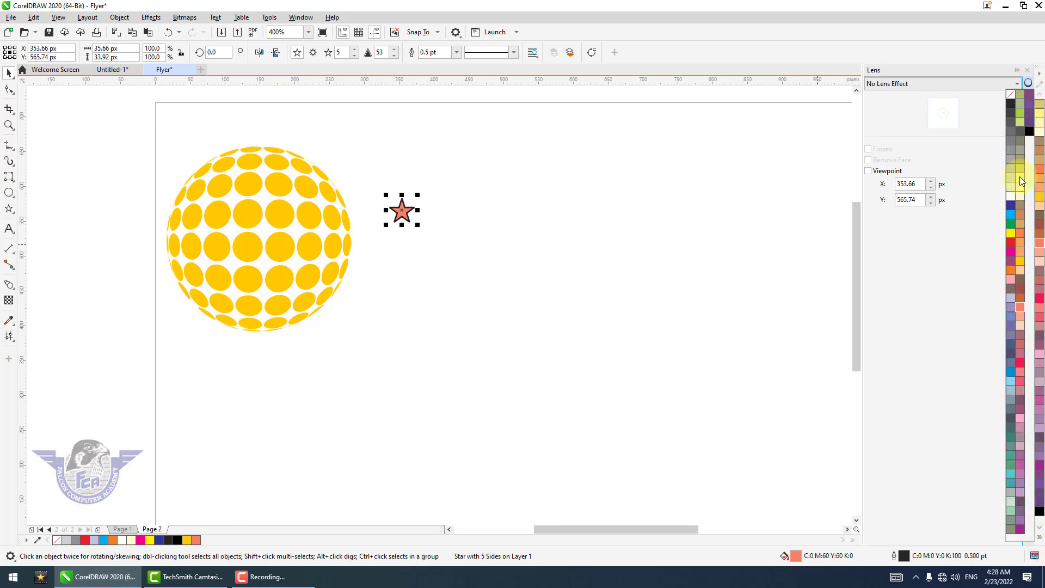
pyautogui.rightClick(1009, 95)
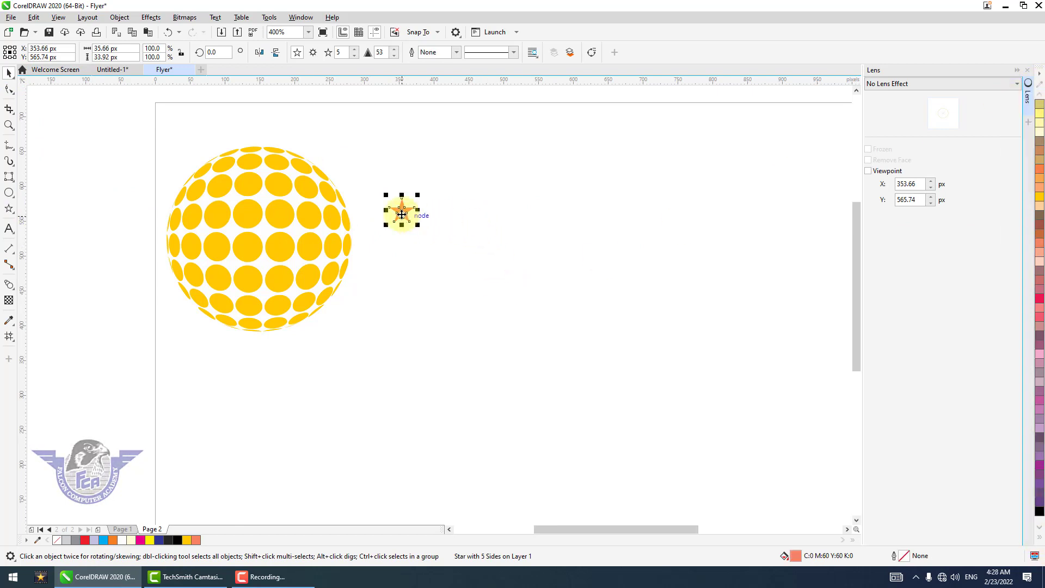
# Duplicate the star horizontally beside itself and repeat the duplication to form a row of twelve evenly spaced stars.
pyautogui.moveTo(401, 214); pyautogui.dragTo(429, 214)
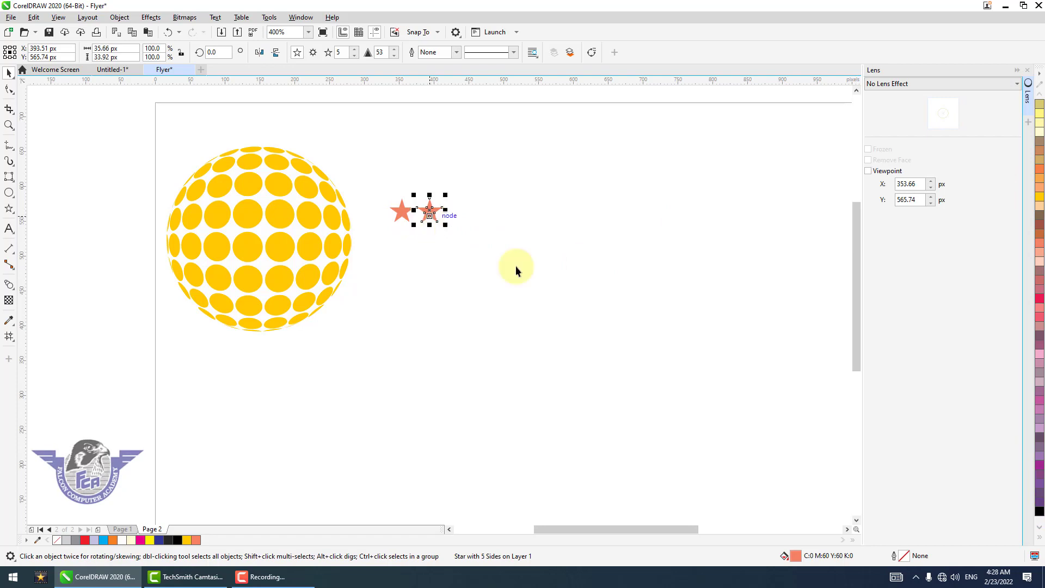
pyautogui.hotkey('ctrl', 'r')
pyautogui.hotkey('ctrl', 'r')
pyautogui.hotkey('ctrl', 'r')
pyautogui.hotkey('ctrl', 'r')
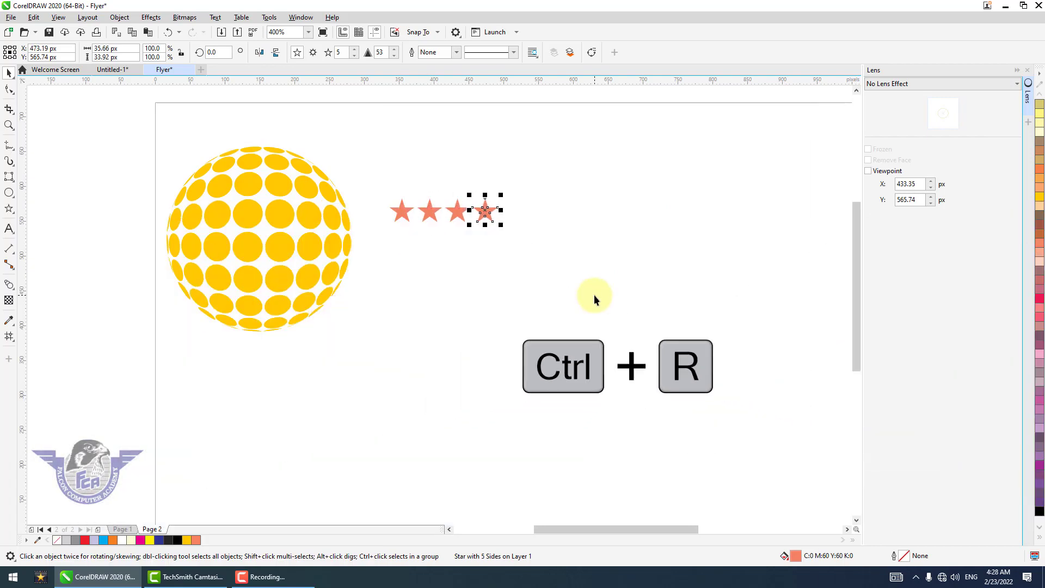
pyautogui.hotkey('ctrl', 'r')
pyautogui.hotkey('ctrl', 'r')
pyautogui.hotkey('ctrl', 'r')
pyautogui.hotkey('ctrl', 'r')
pyautogui.hotkey('ctrl', 'r')
pyautogui.hotkey('ctrl', 'r')
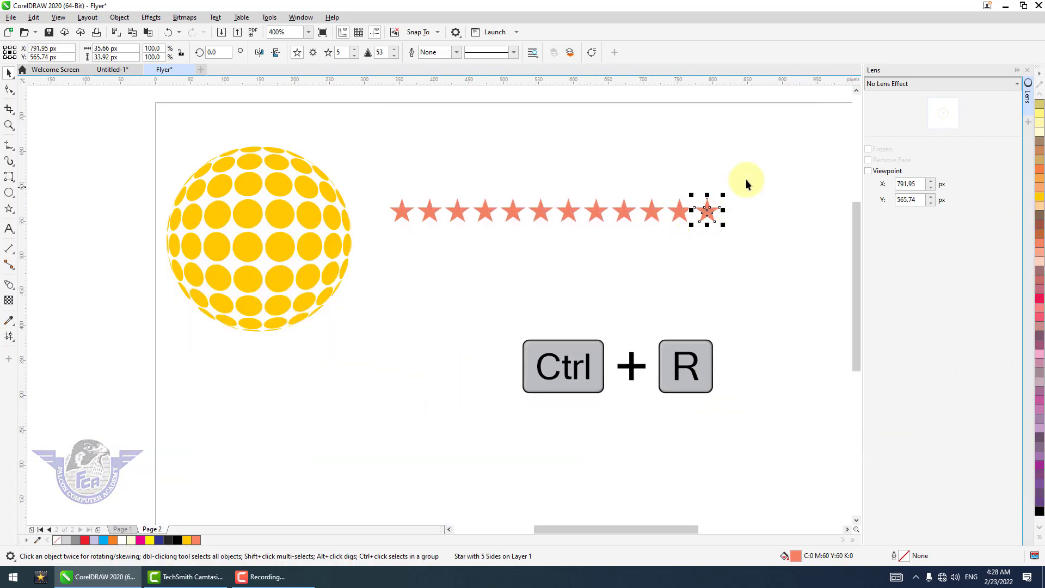
# Scale the row of stars down to about 342 px wide and extend it with a copy to 24 stars.
pyautogui.moveTo(374, 282); pyautogui.dragTo(375, 282)
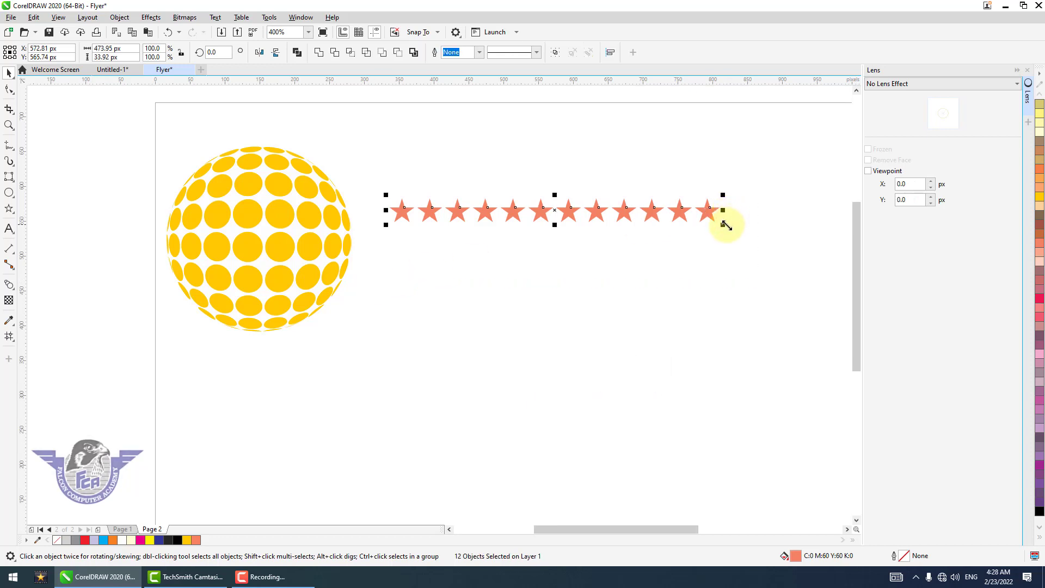
pyautogui.moveTo(726, 225); pyautogui.dragTo(636, 234)
pyautogui.moveTo(527, 206); pyautogui.dragTo(760, 218)
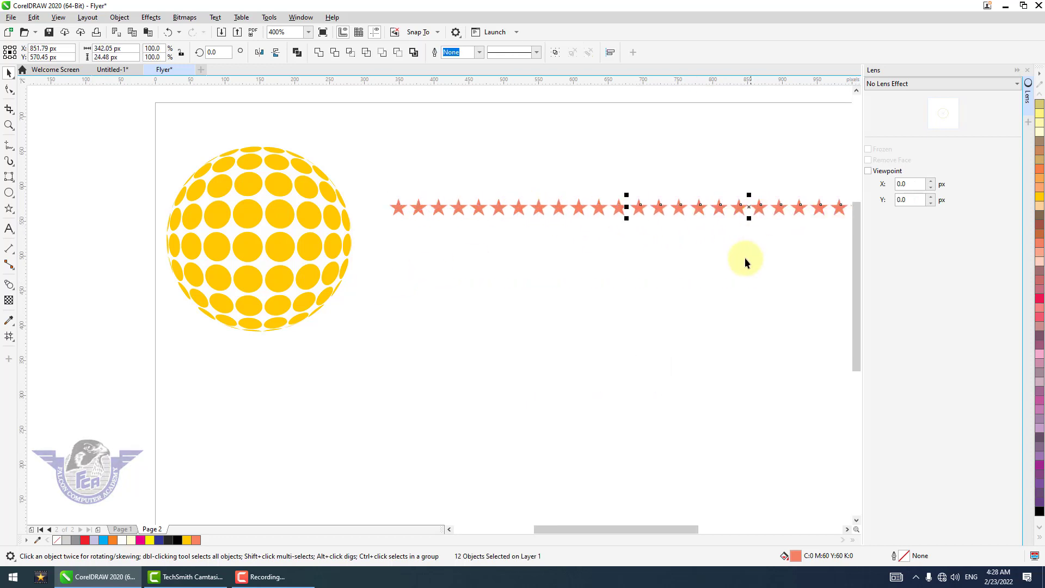
# Duplicate the 24-star row downward at about 23 px spacing to build a fifteen-row grid, and group all the stars.
pyautogui.scroll(-2, 739, 261)
pyautogui.press('F2')
pyautogui.moveTo(504, 203); pyautogui.dragTo(891, 323)
pyautogui.moveTo(113, 221); pyautogui.dragTo(270, 276)
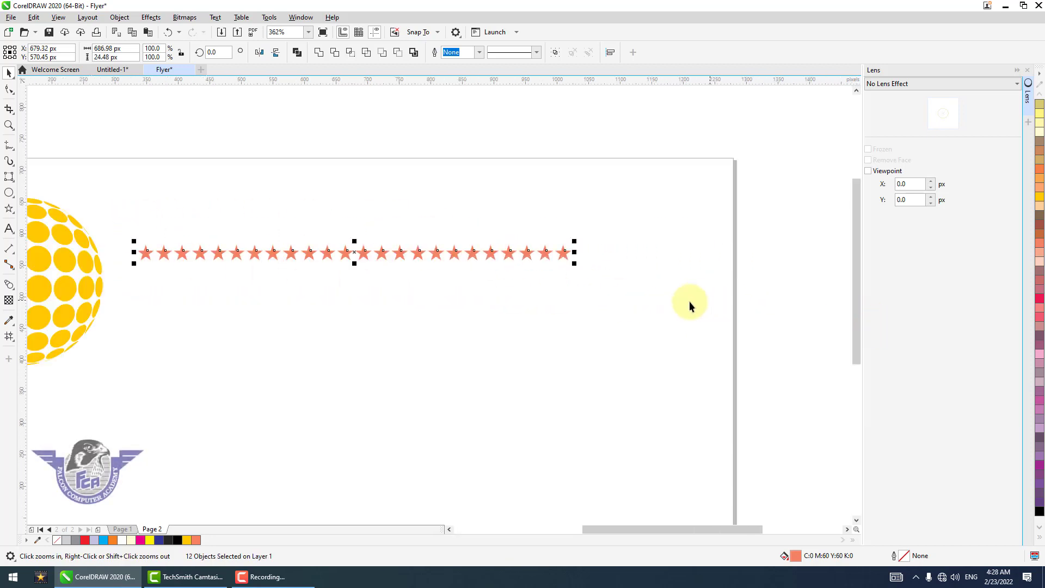
pyautogui.moveTo(364, 256); pyautogui.dragTo(366, 271)
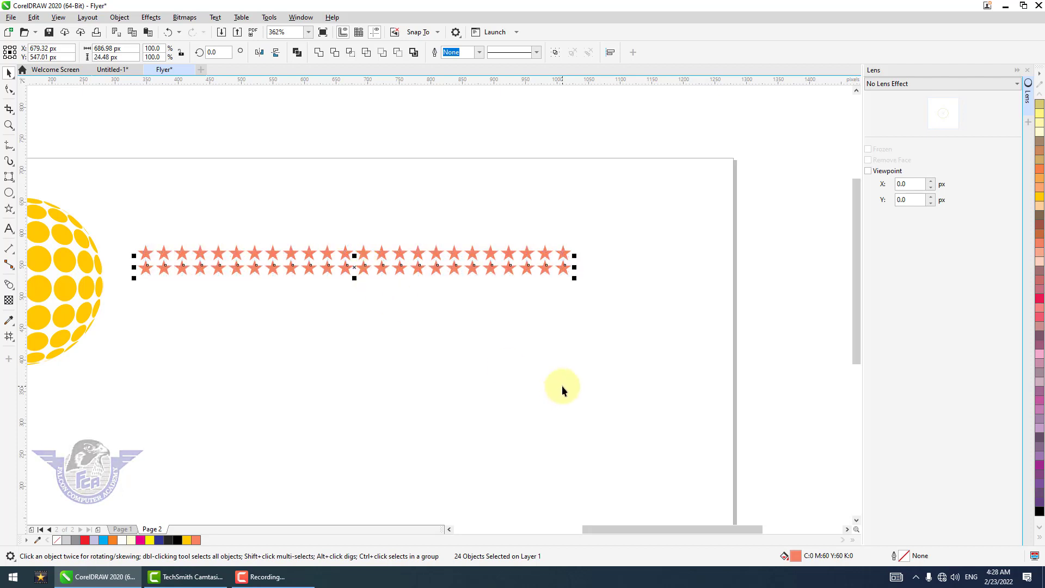
pyautogui.hotkey('ctrl', 'r')
pyautogui.hotkey('ctrl', 'r')
pyautogui.hotkey('ctrl', 'r')
pyautogui.hotkey('ctrl', 'r')
pyautogui.hotkey('ctrl', 'r')
pyautogui.hotkey('ctrl', 'r')
pyautogui.hotkey('ctrl', 'r')
pyautogui.hotkey('ctrl', 'r')
pyautogui.hotkey('ctrl', 'r')
pyautogui.hotkey('ctrl', 'r')
pyautogui.hotkey('ctrl', 'r')
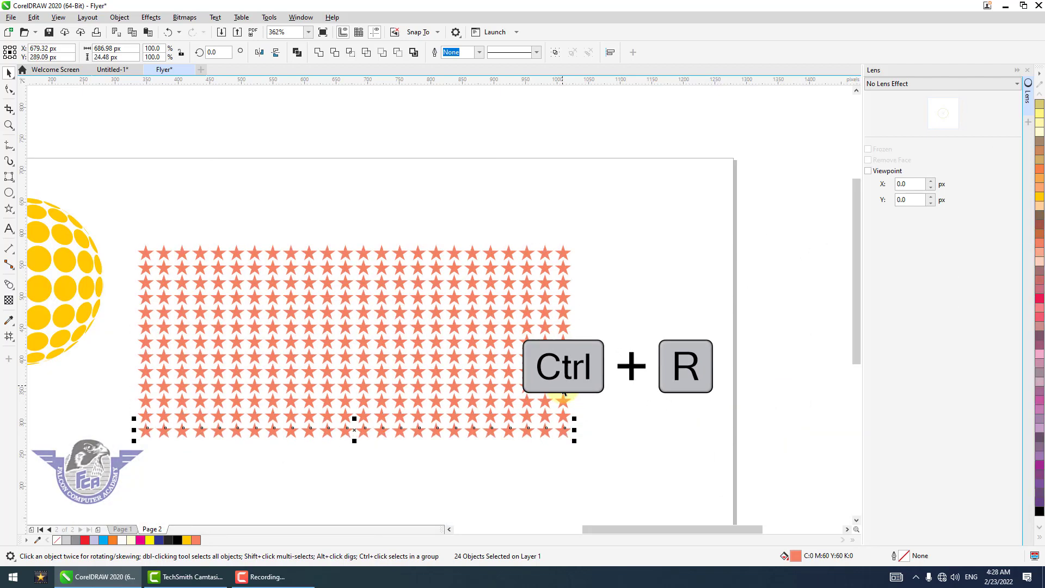
pyautogui.hotkey('ctrl', 'r')
pyautogui.hotkey('ctrl', 'r')
pyautogui.moveTo(632, 212); pyautogui.dragTo(132, 521)
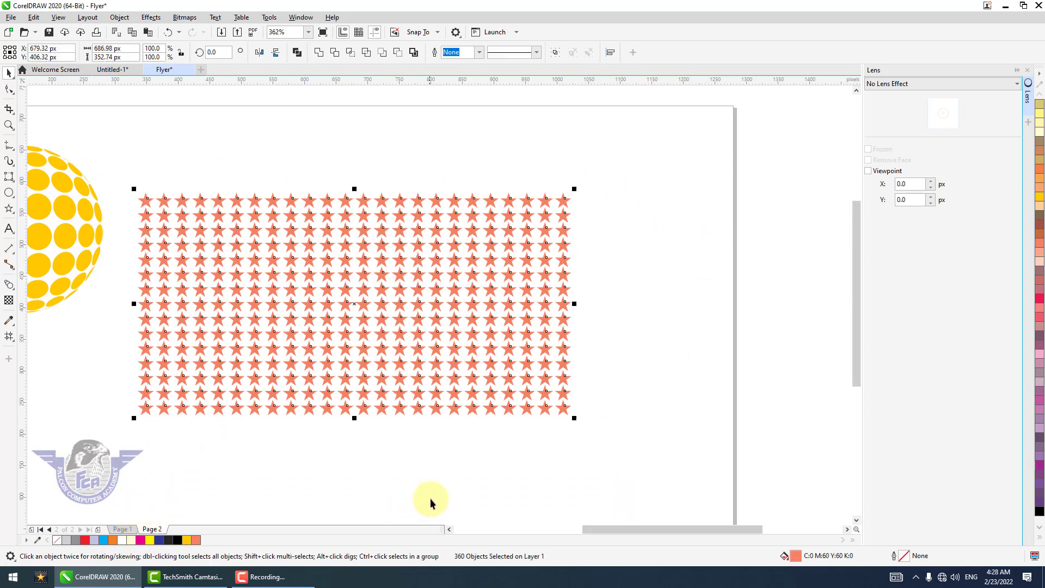
pyautogui.hotkey('ctrl', 'g')
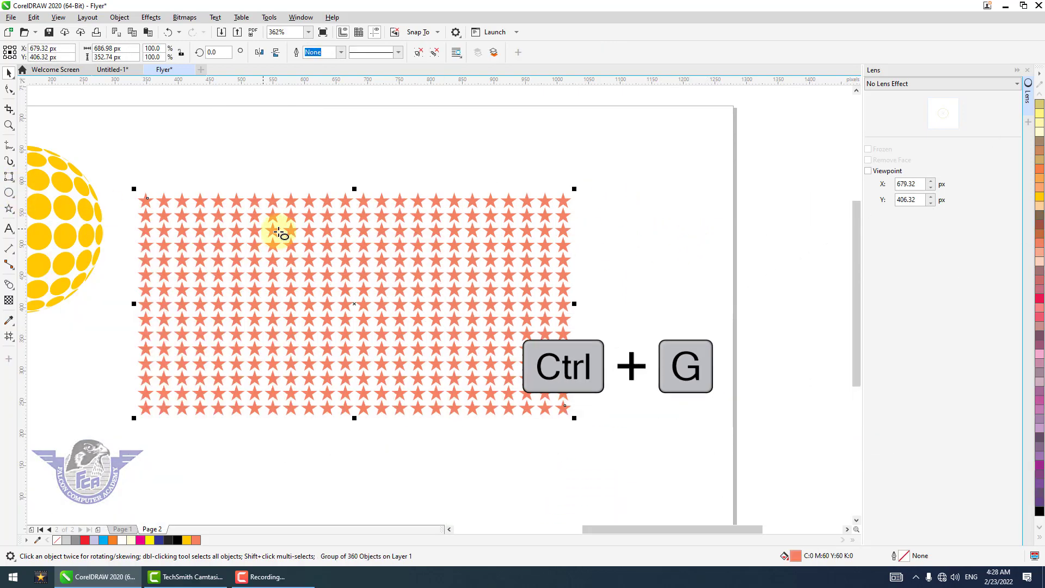
# Draw a circle about 278 px in diameter over the middle of the star grid and apply a Fish Eye lens to it.
pyautogui.press('F7')
pyautogui.moveTo(237, 210); pyautogui.dragTo(414, 385)
pyautogui.press('space')
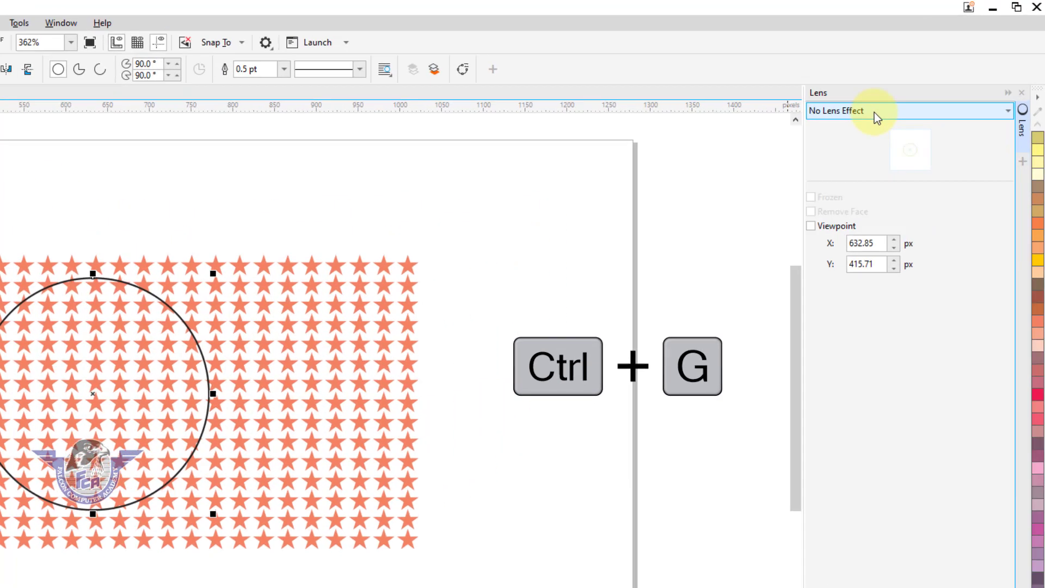
pyautogui.click(875, 112)
pyautogui.click(854, 201)
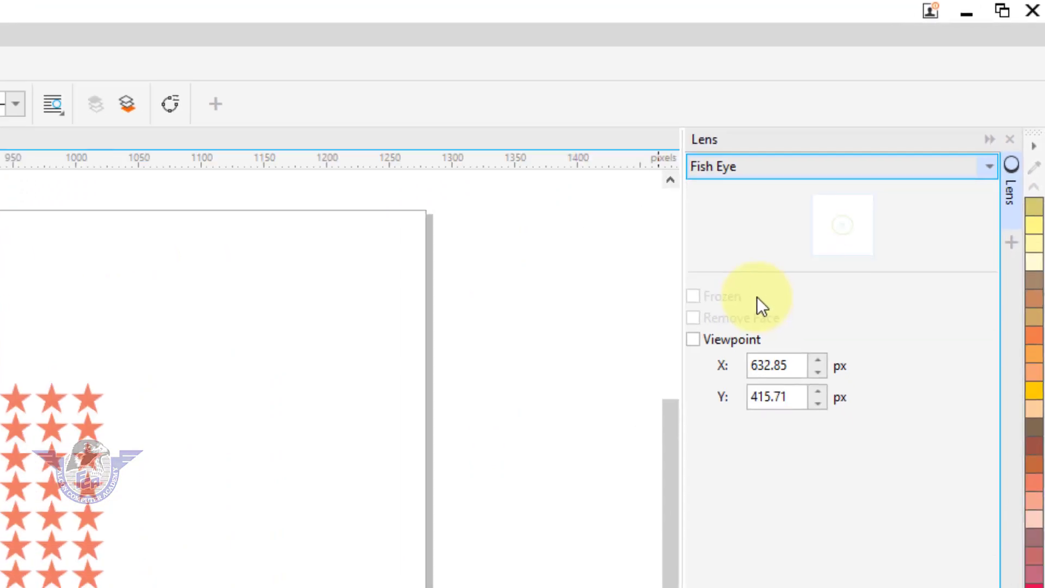
# Try a stronger fish-eye distortion by raising the circle's lens rate in 10% increments beyond 160%.
pyautogui.click(924, 147)
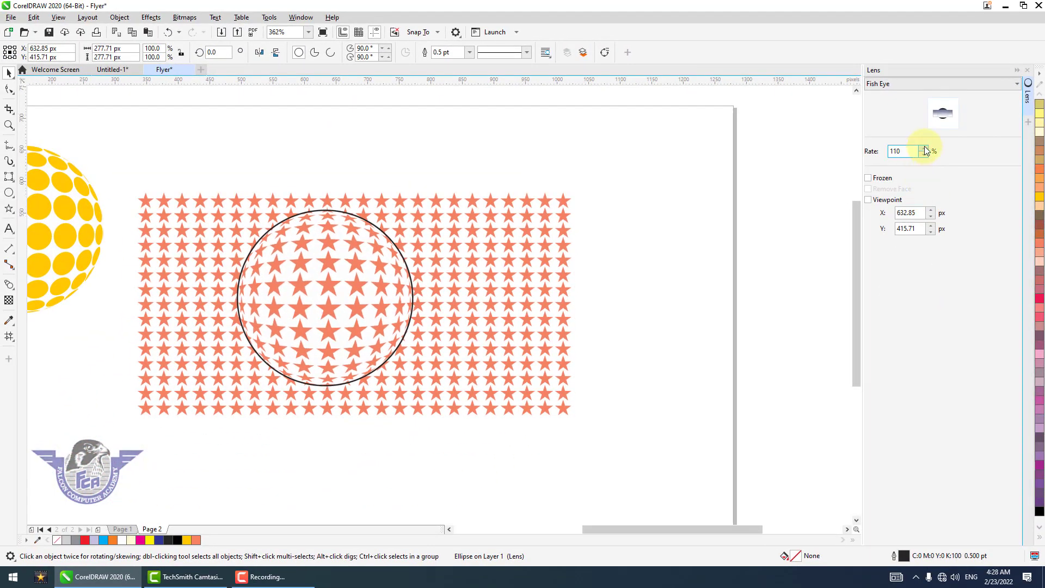
pyautogui.click(926, 147)
pyautogui.click(926, 146)
pyautogui.click(926, 147)
pyautogui.click(925, 148)
pyautogui.click(926, 148)
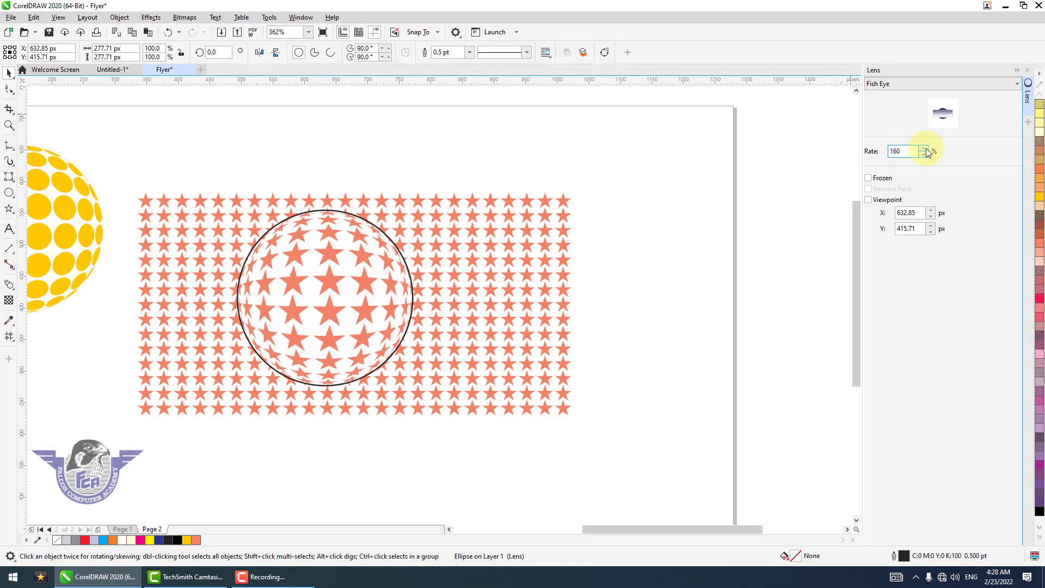
pyautogui.click(926, 148)
pyautogui.click(926, 148)
pyautogui.click(926, 148)
pyautogui.click(927, 148)
pyautogui.click(926, 148)
pyautogui.click(927, 149)
pyautogui.click(927, 148)
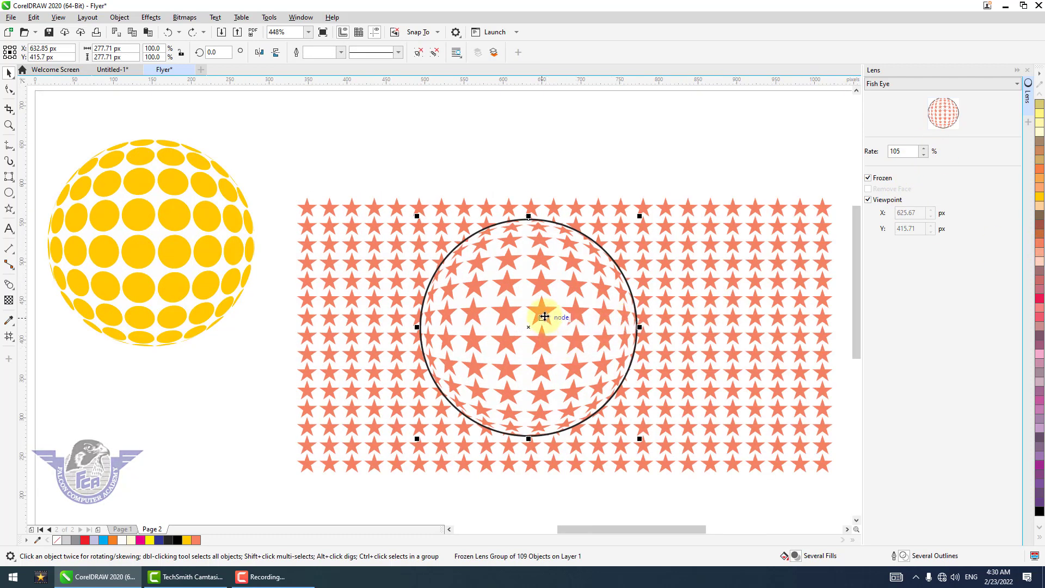
# Move the frozen star sphere off the grid to below the yellow sphere and delete the original star grid.
pyautogui.moveTo(544, 317); pyautogui.dragTo(200, 426)
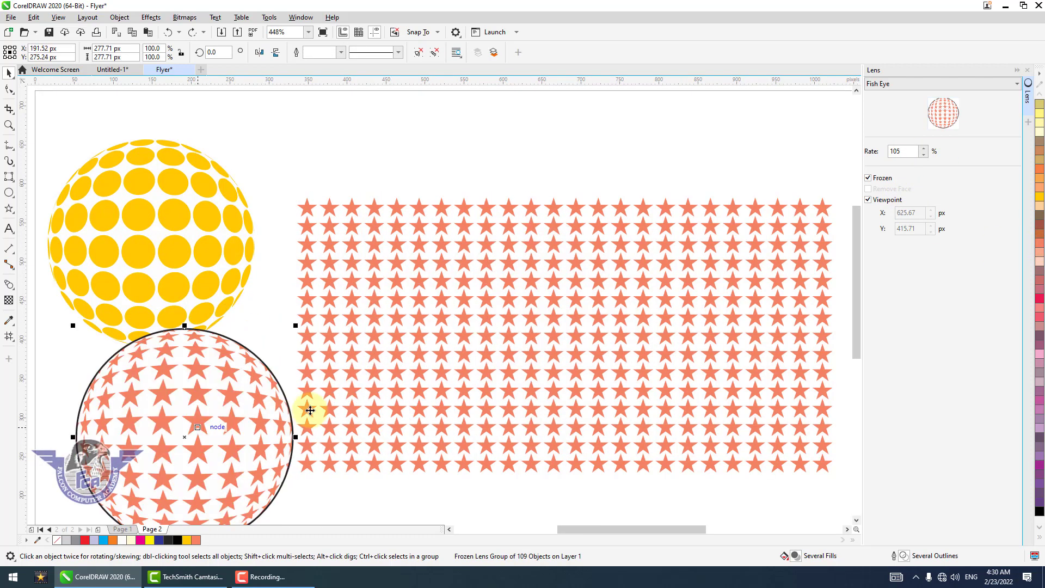
pyautogui.click(398, 354)
pyautogui.press('Delete')
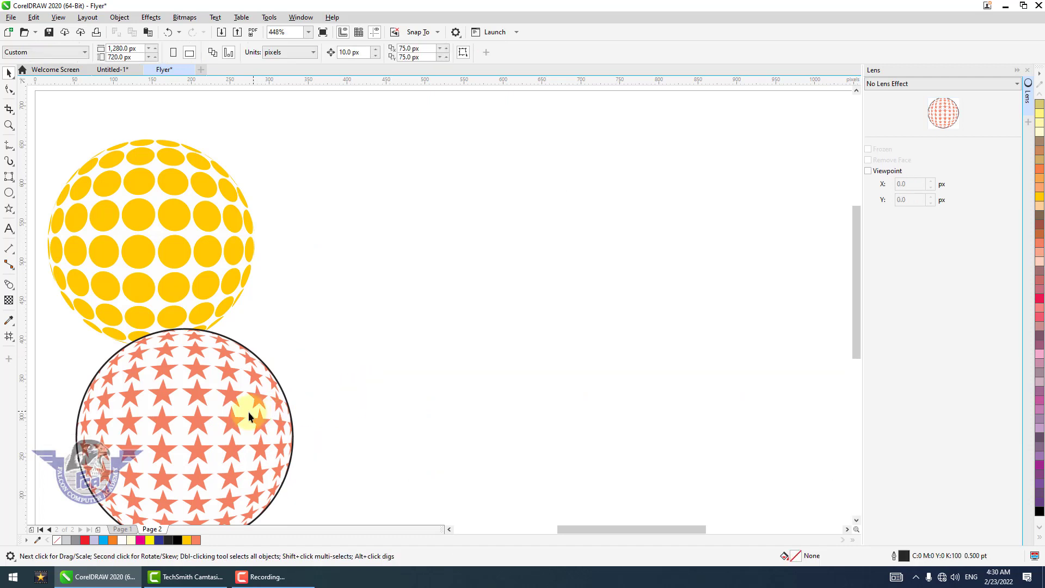
# Remove the star sphere's outline and place the sphere beside the yellow one, centred at about X 452, Y 499 px.
pyautogui.moveTo(241, 413); pyautogui.dragTo(513, 242)
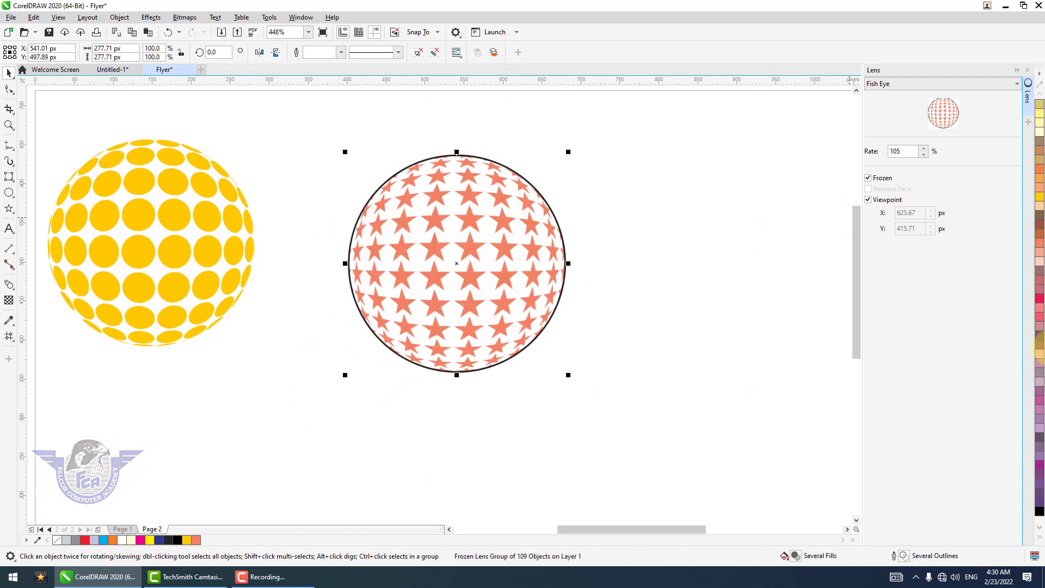
pyautogui.click(1040, 542)
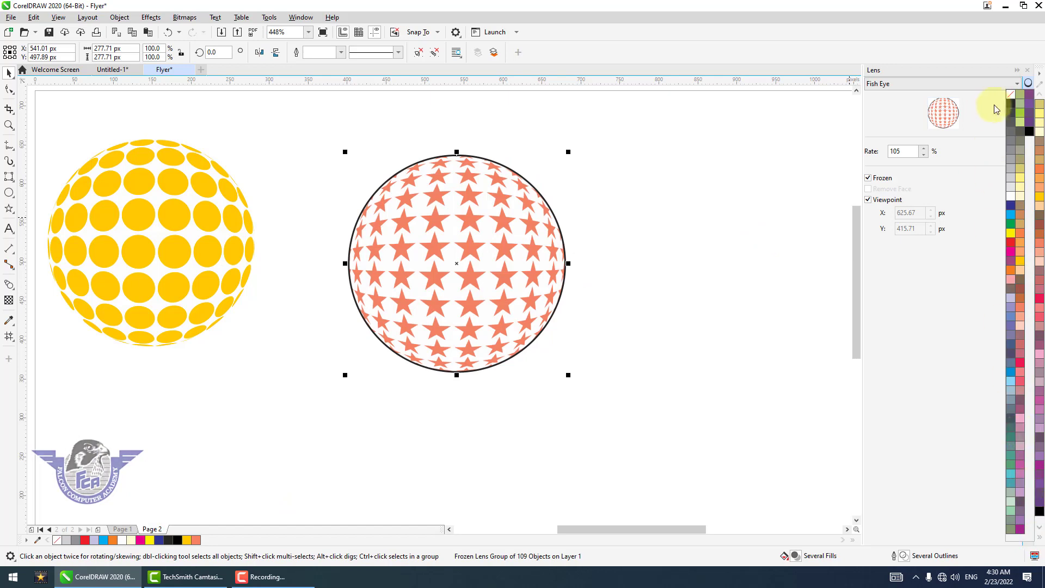
pyautogui.rightClick(1009, 92)
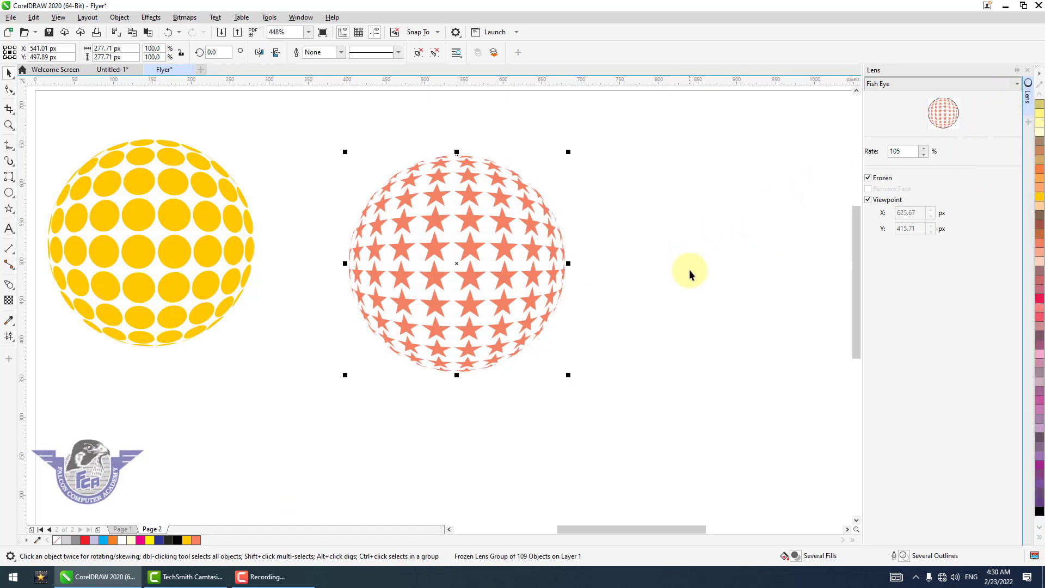
pyautogui.moveTo(478, 275); pyautogui.dragTo(408, 284)
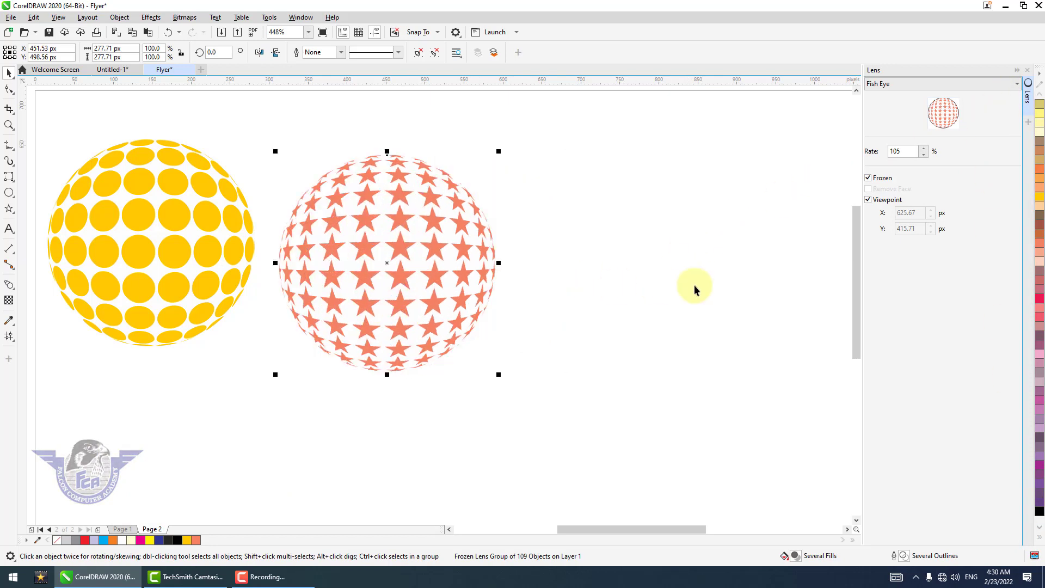
pyautogui.scroll(-2, 645, 301)
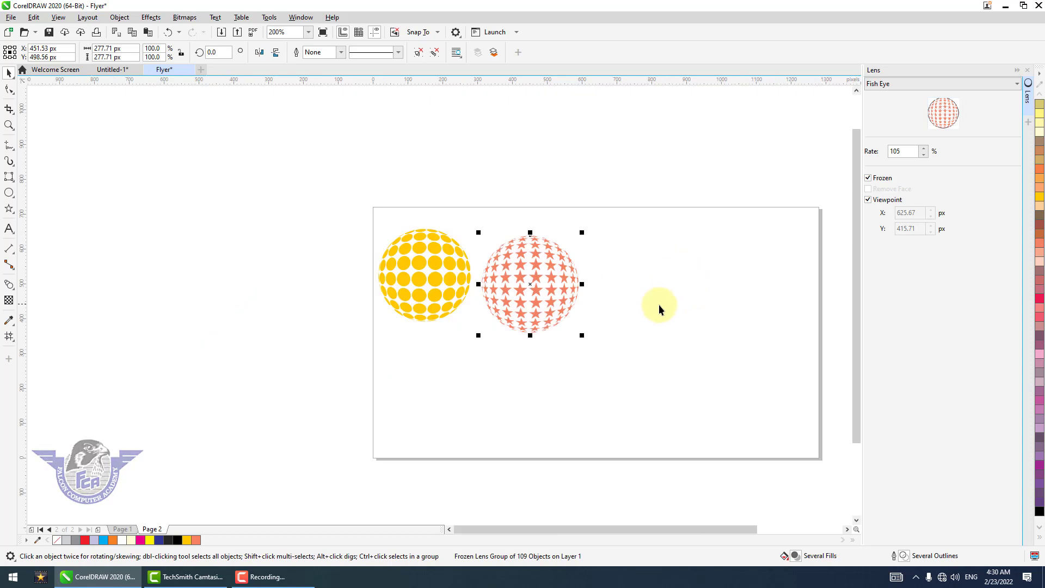